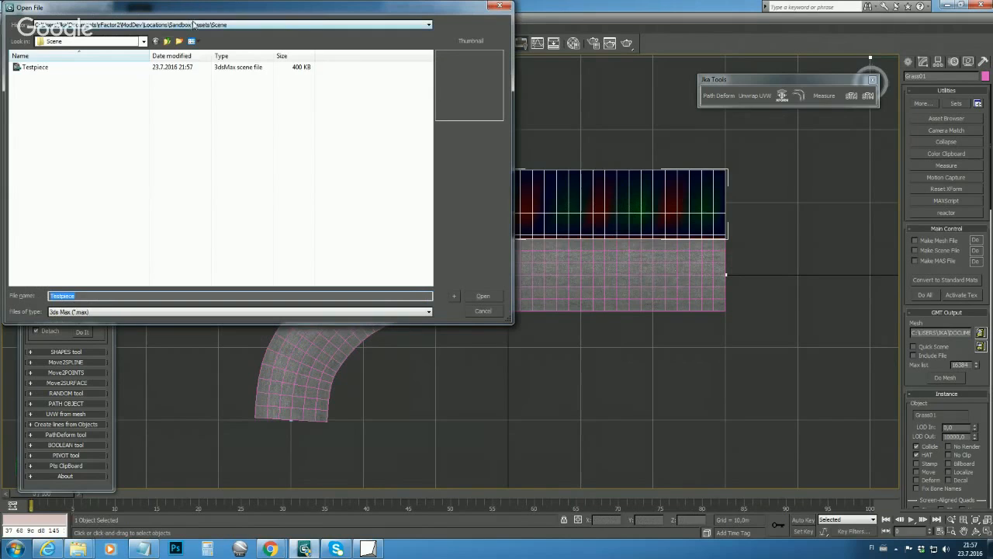
Step: In the file open dialog, browse to the Assets\Scene folder of the SandBox location under rFactor 2\ModDev\Locations
{"action": "left_click", "coordinate": [193, 25]}
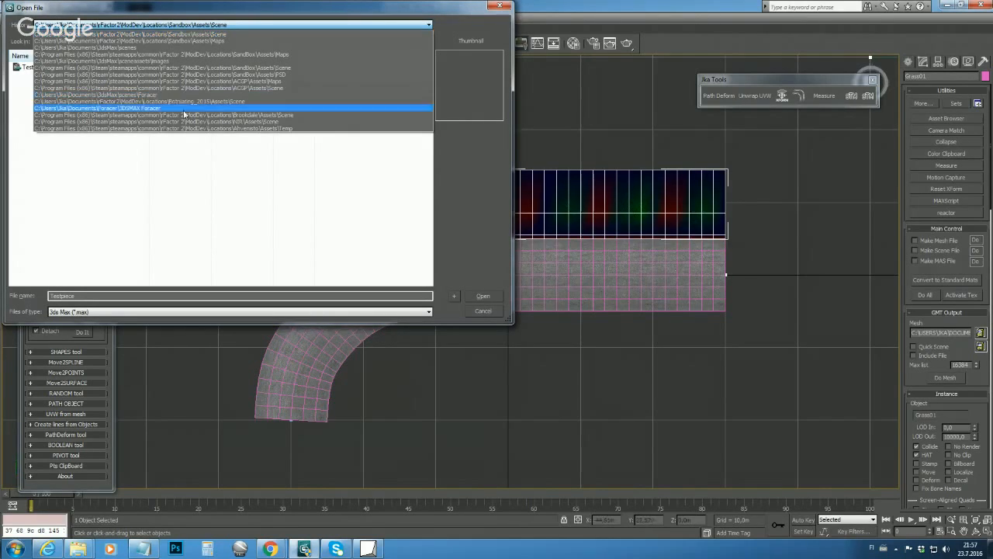
{"action": "left_click", "coordinate": [188, 127]}
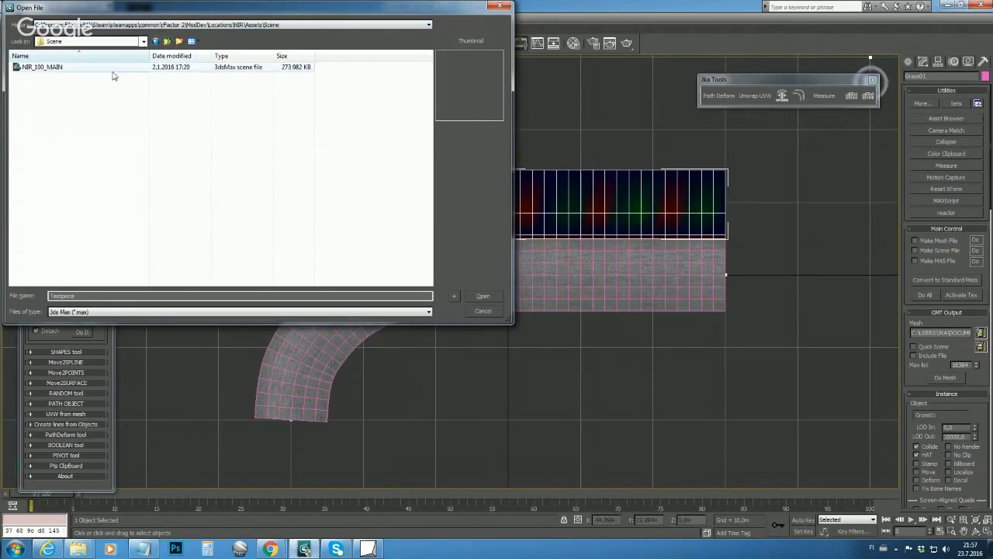
{"action": "left_click", "coordinate": [168, 42]}
{"action": "left_click", "coordinate": [169, 44]}
{"action": "left_click", "coordinate": [169, 44]}
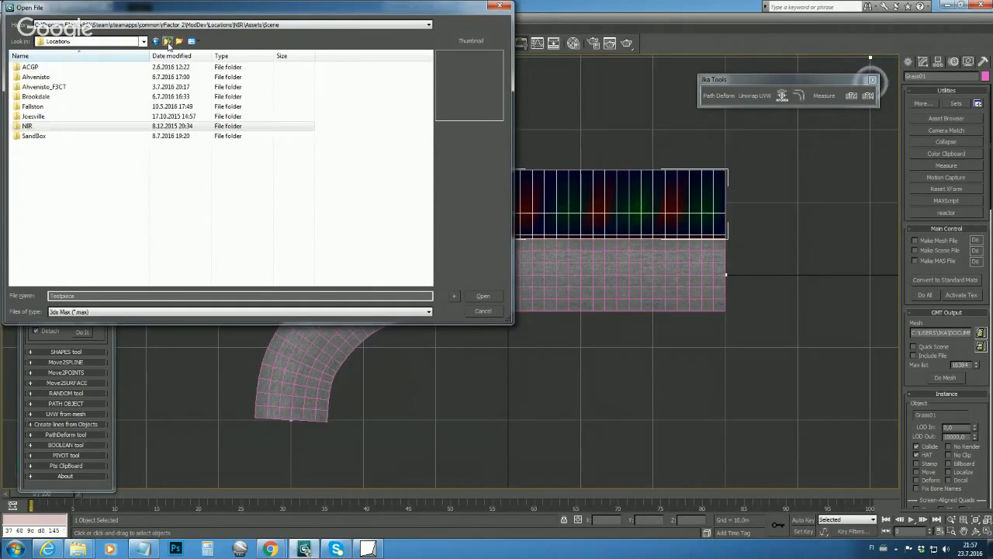
{"action": "double_click", "coordinate": [33, 136]}
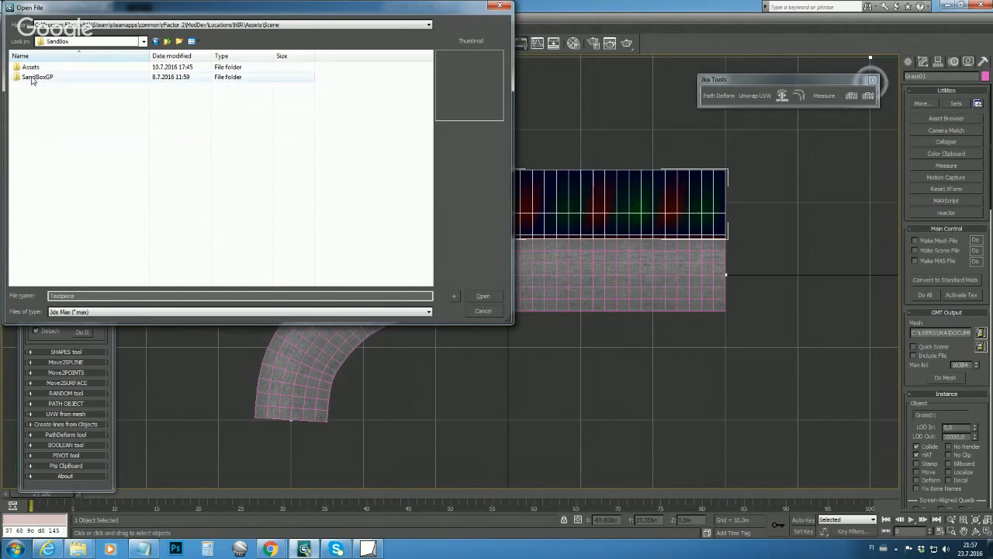
{"action": "double_click", "coordinate": [32, 78]}
{"action": "double_click", "coordinate": [31, 109]}
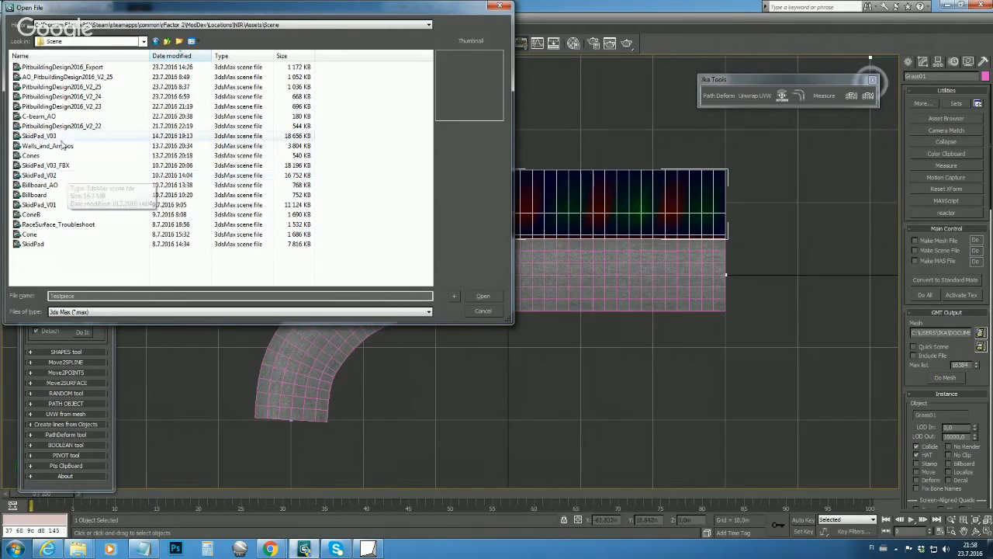
Step: Open the SkidPad_V03 scene and look over the track layout around the round skid pad
{"action": "left_click", "coordinate": [93, 137]}
{"action": "key", "text": "Return"}
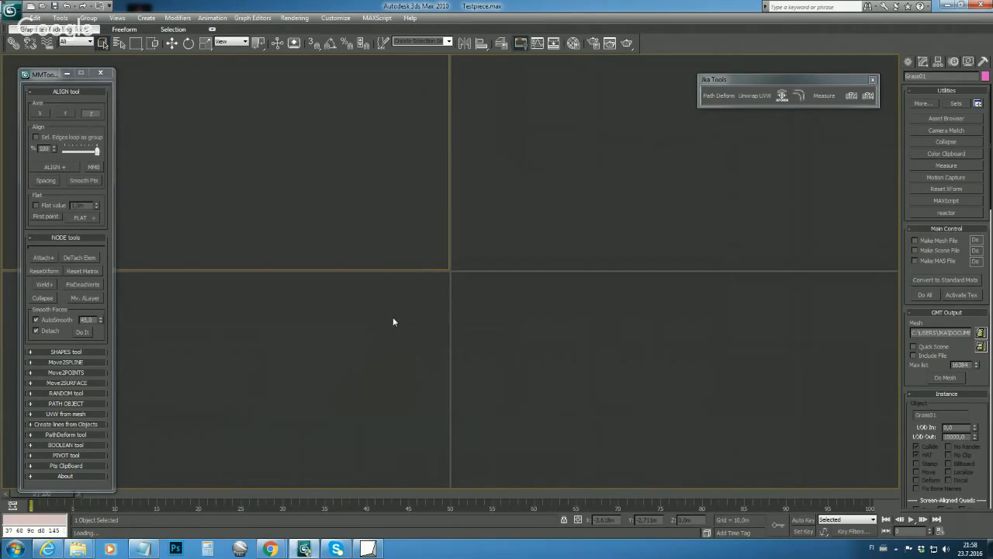
{"action": "scroll", "coordinate": [392, 317], "scroll_direction": "down", "scroll_amount": 5}
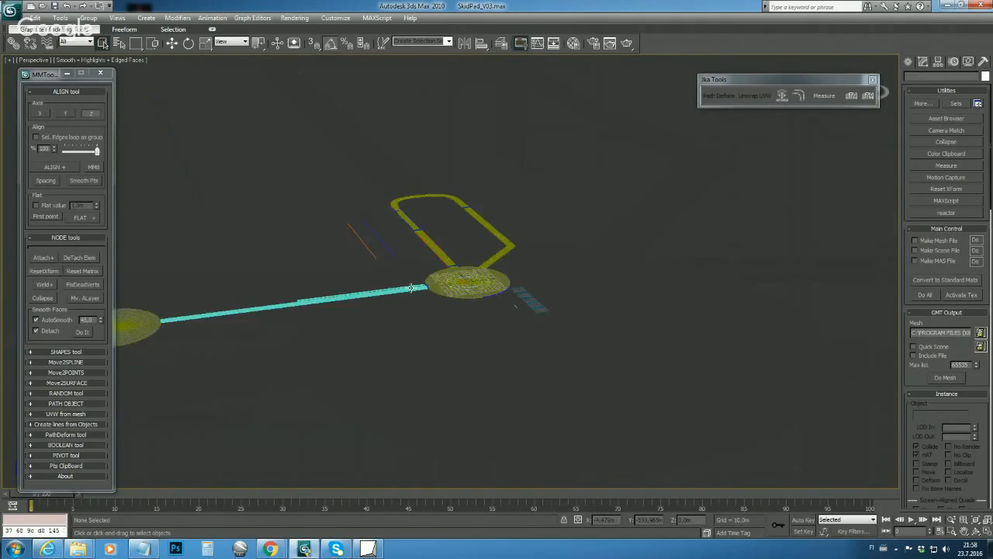
{"action": "scroll", "coordinate": [411, 287], "scroll_direction": "up", "scroll_amount": 10}
{"action": "middle_click_drag", "start_coordinate": [410, 287], "coordinate": [394, 254]}
{"action": "scroll", "coordinate": [442, 272], "scroll_direction": "down", "scroll_amount": 6}
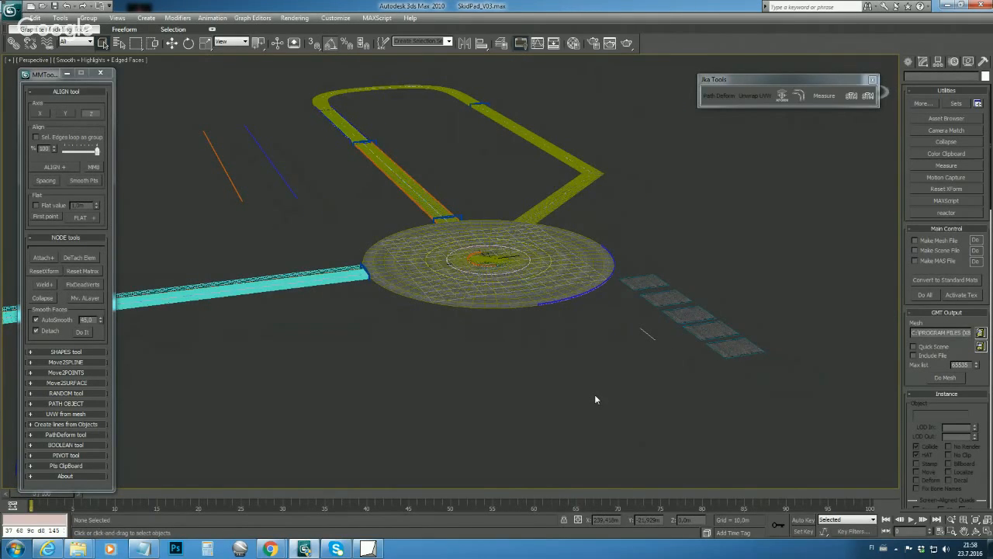
Step: Switch to the gMotor Scene Viewer and set the scene file path to the rFactor 2 ModDev SandBox\SandBoxGP folder
{"action": "left_click", "coordinate": [948, 6]}
{"action": "left_click", "coordinate": [594, 253]}
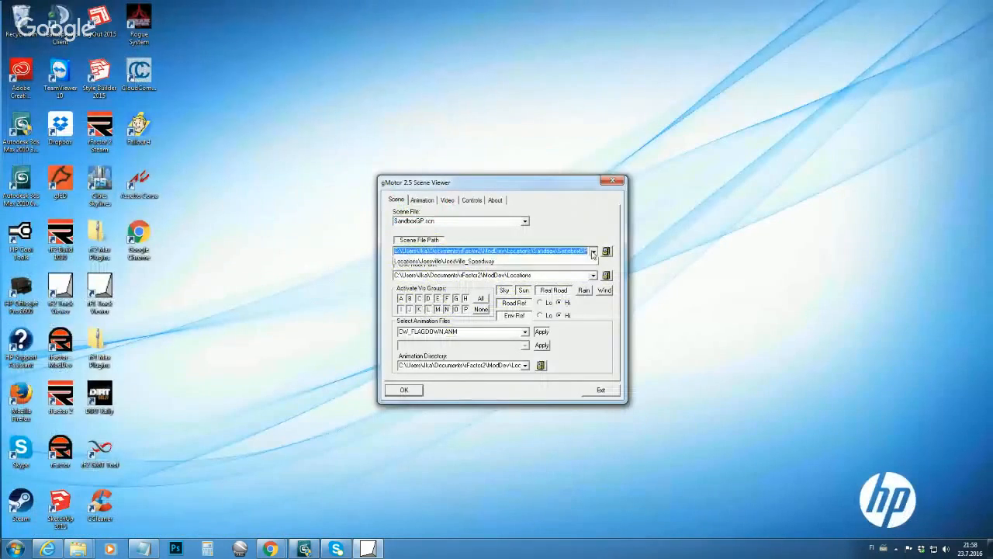
{"action": "left_click", "coordinate": [586, 268]}
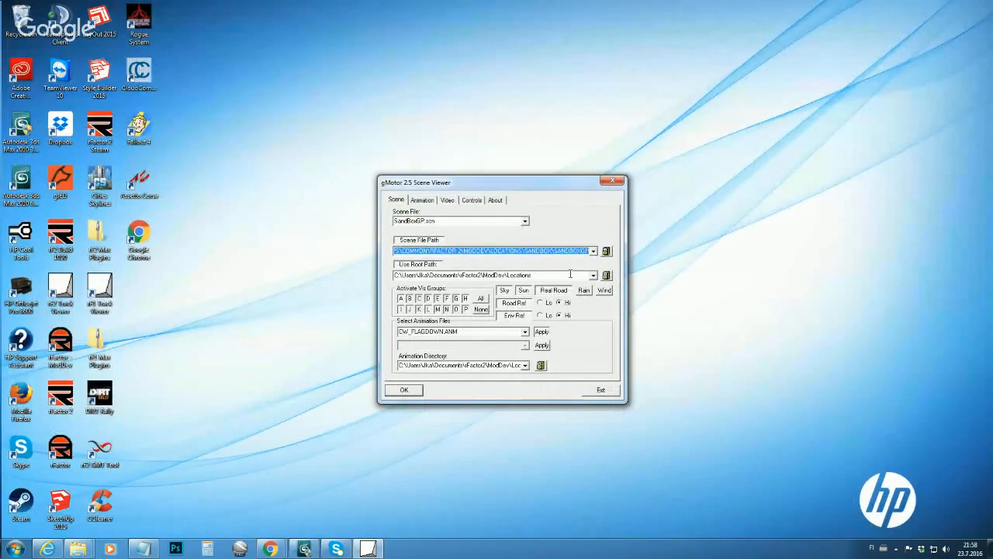
Step: Back in 3ds Max, select all track objects and export the scene file from the Scene File Output settings
{"action": "left_click", "coordinate": [304, 548]}
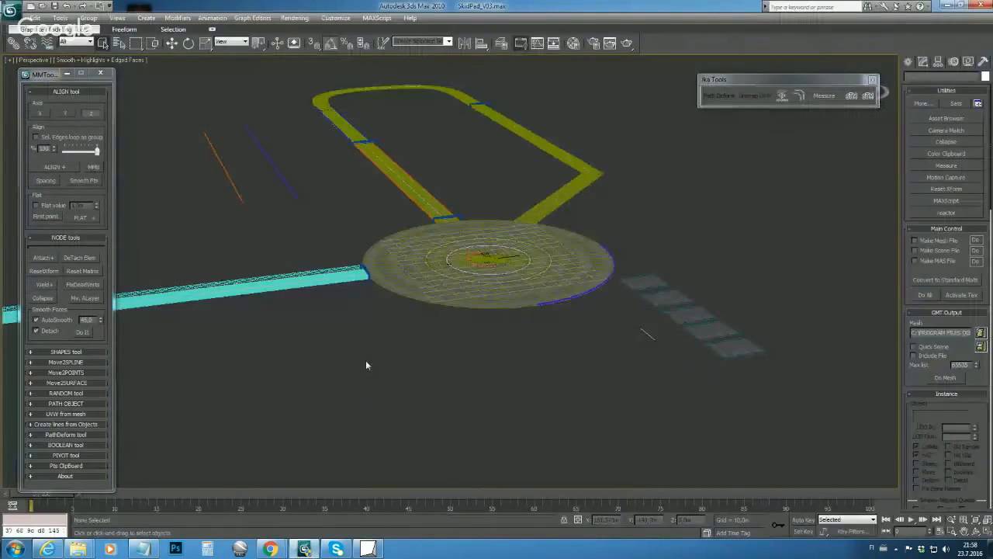
{"action": "scroll", "coordinate": [366, 360], "scroll_direction": "down", "scroll_amount": 5}
{"action": "left_click_drag", "start_coordinate": [178, 182], "coordinate": [559, 404]}
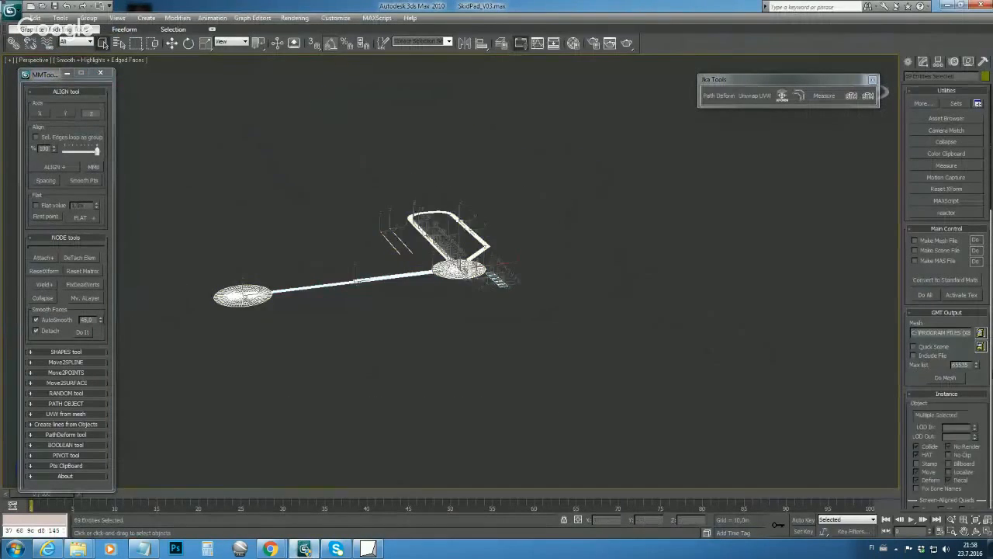
{"action": "scroll", "coordinate": [951, 353], "scroll_direction": "down", "scroll_amount": 10}
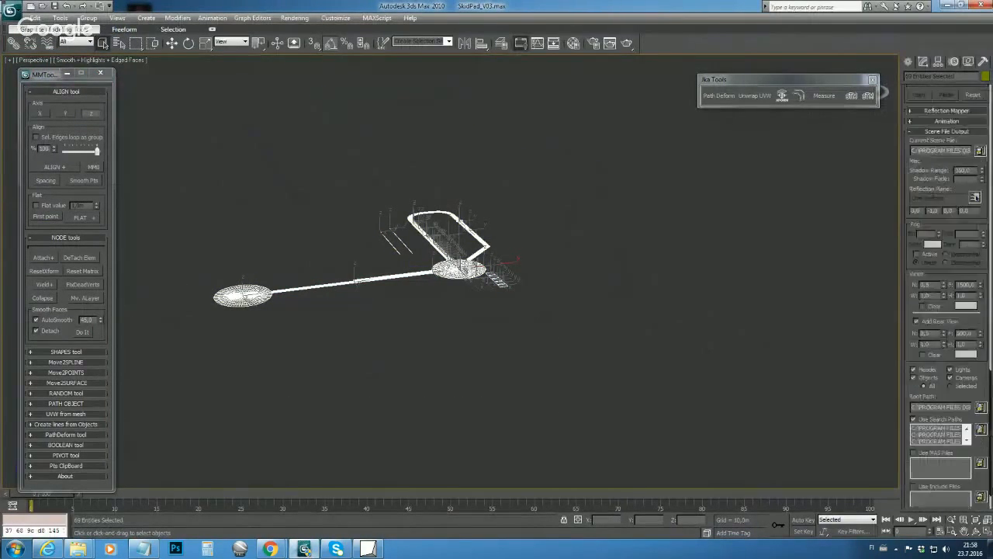
{"action": "scroll", "coordinate": [946, 310], "scroll_direction": "down", "scroll_amount": 2}
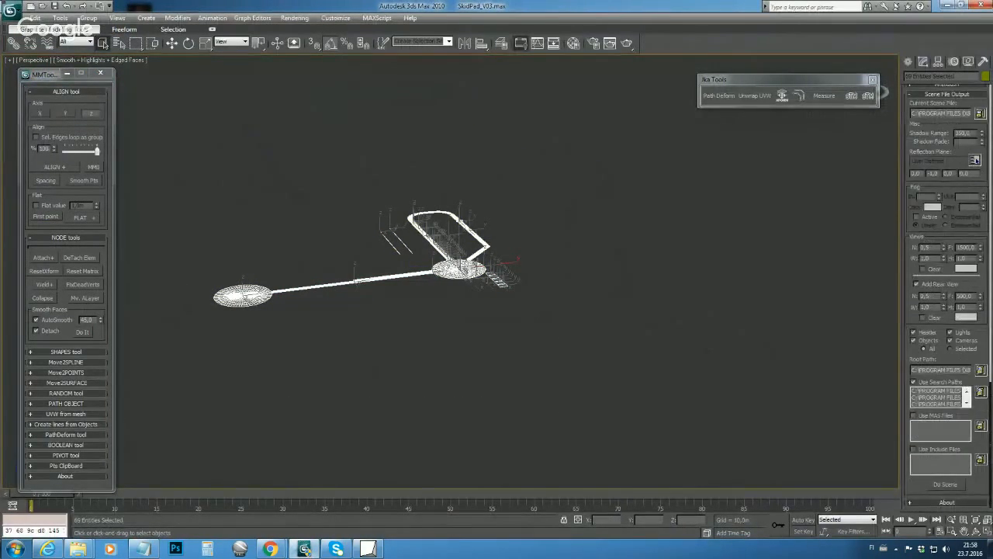
{"action": "left_click", "coordinate": [945, 484]}
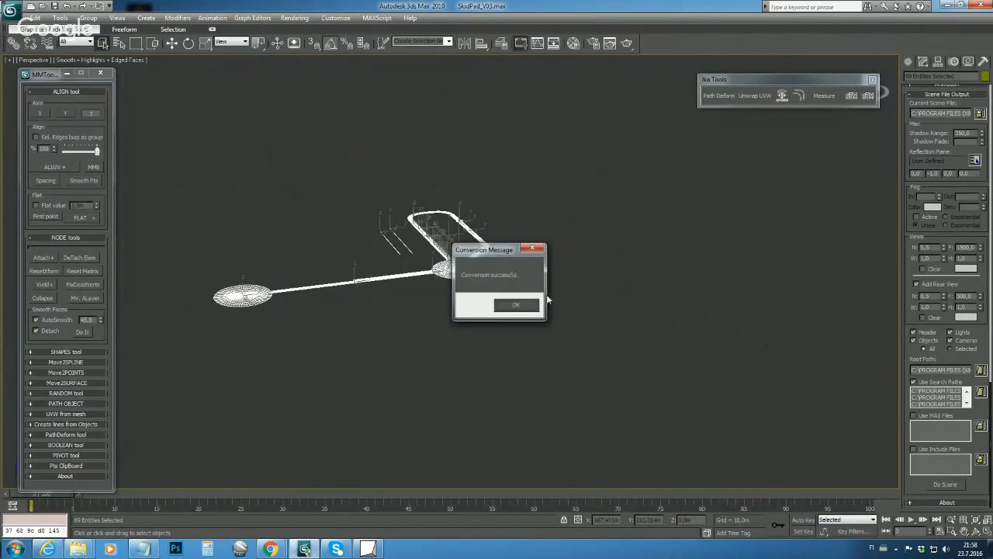
{"action": "left_click", "coordinate": [498, 309]}
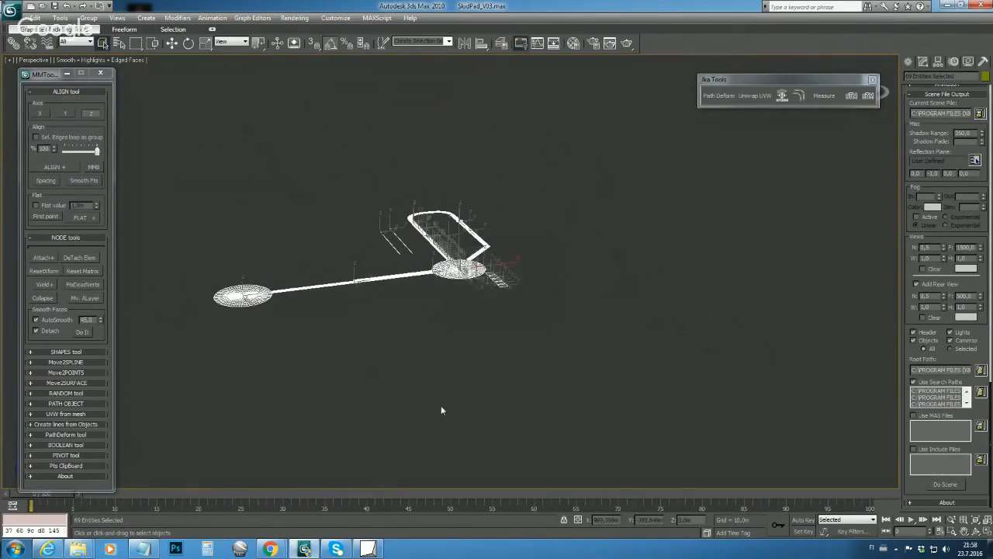
Step: Switch to the gMotor Scene Viewer and try to load SandBoxGP.scn
{"action": "left_click", "coordinate": [948, 6]}
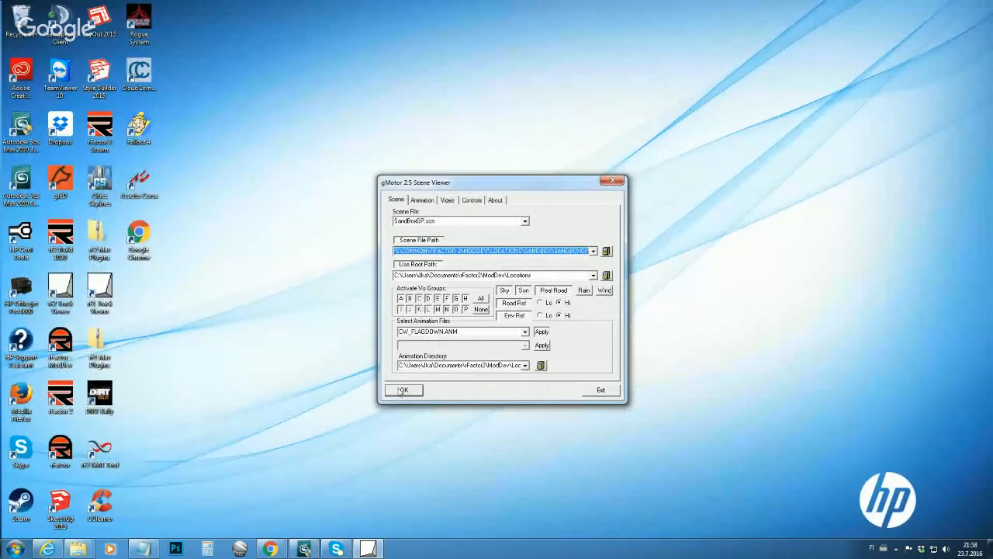
{"action": "left_click", "coordinate": [402, 390]}
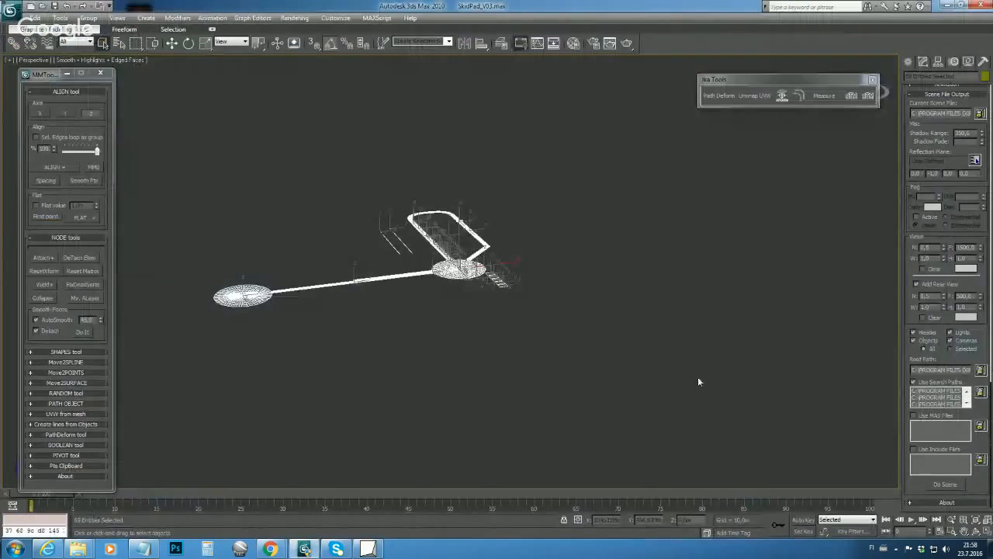
Step: In 3ds Max, export the meshes of all selected objects as GMT files
{"action": "scroll", "coordinate": [991, 411], "scroll_direction": "up", "scroll_amount": 10}
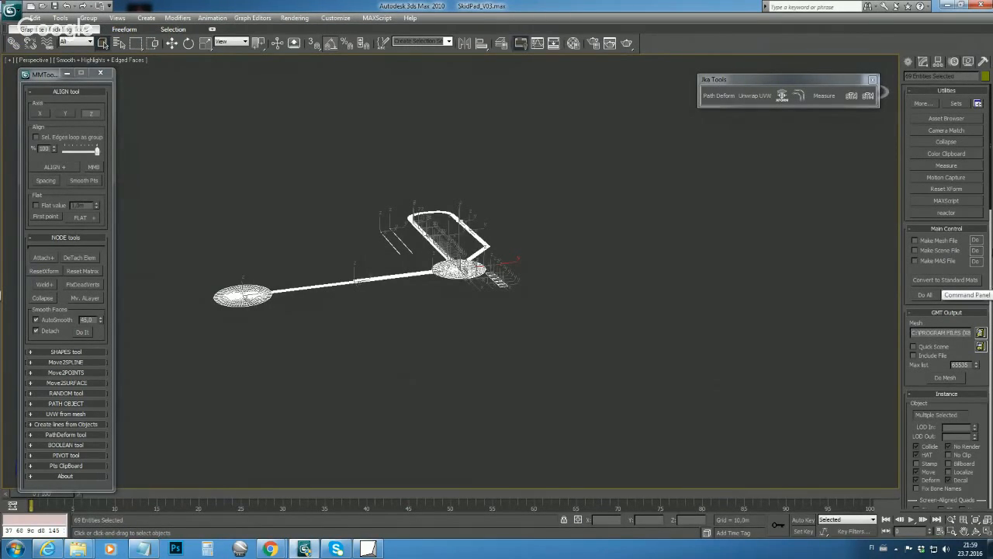
{"action": "left_click", "coordinate": [945, 377]}
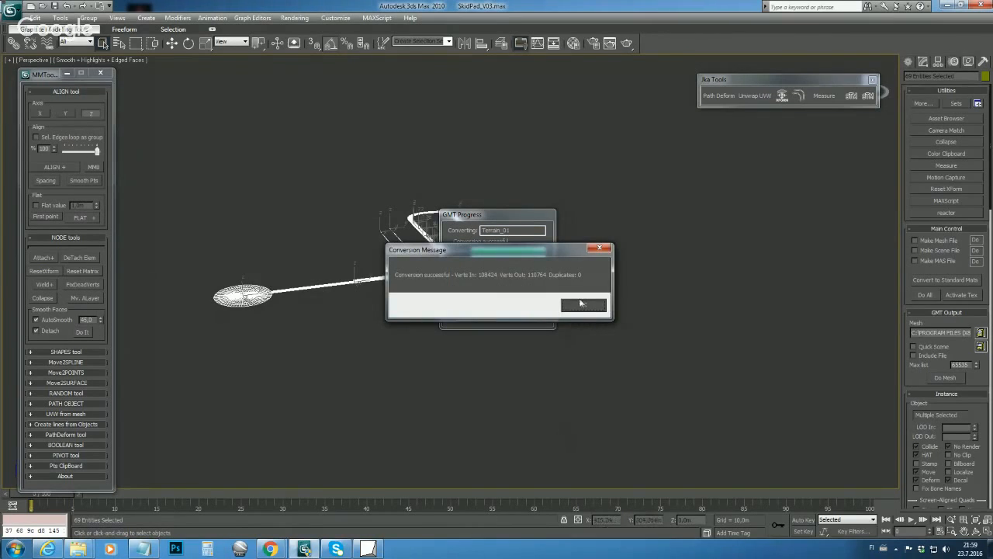
{"action": "left_click", "coordinate": [582, 305]}
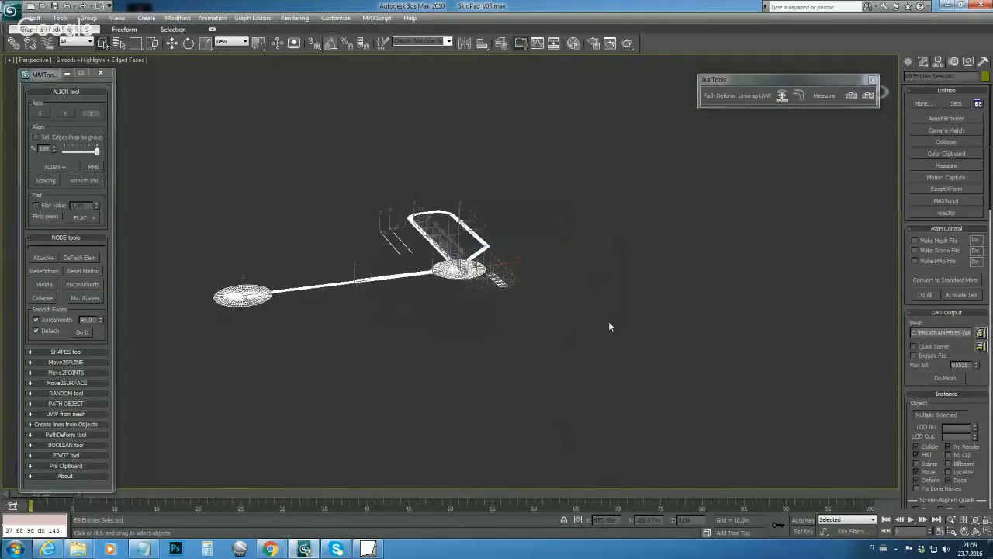
Step: Switch to the gMotor Scene Viewer and choose the SandBox\SandBoxGP folder as the scene file path
{"action": "left_click", "coordinate": [943, 5]}
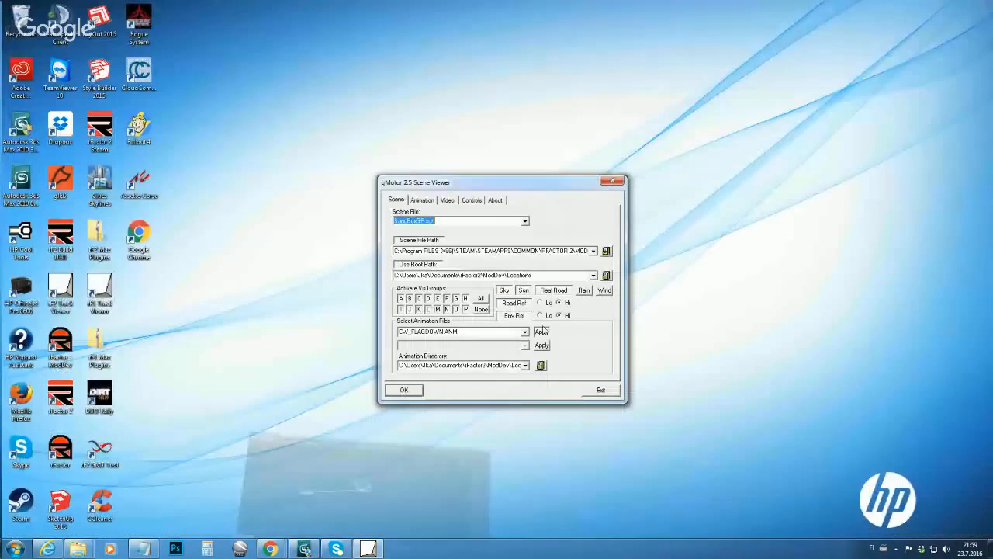
{"action": "left_click", "coordinate": [607, 252]}
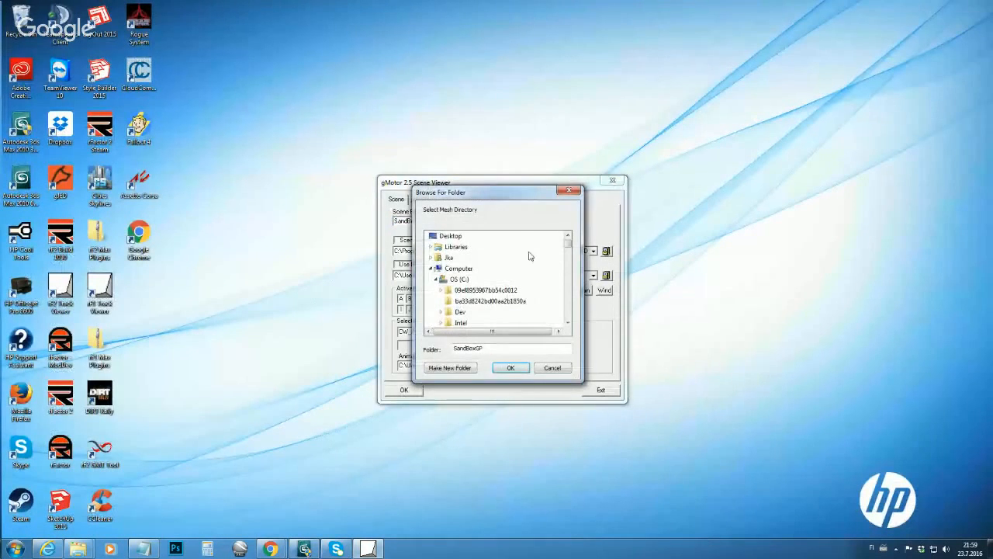
{"action": "left_click_drag", "start_coordinate": [569, 243], "coordinate": [569, 291]}
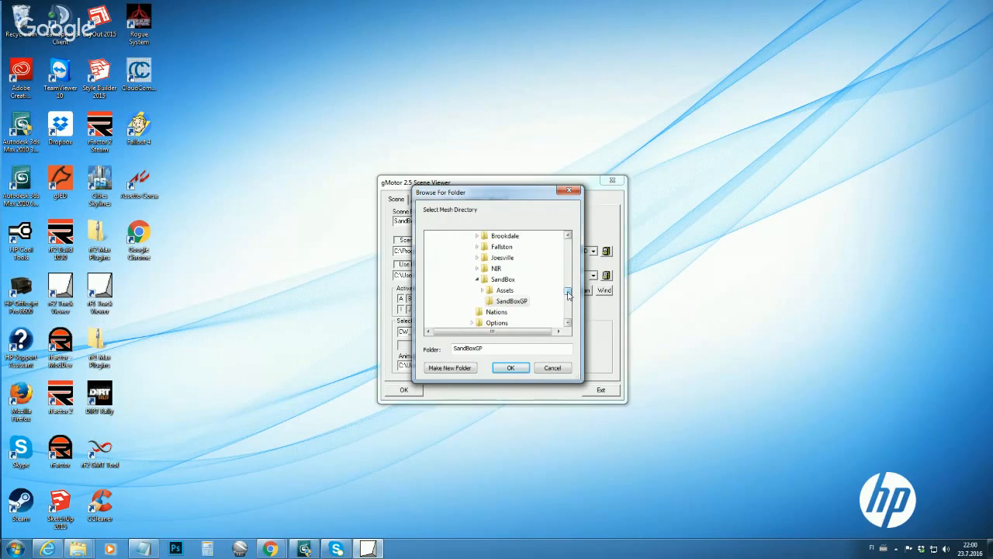
{"action": "left_click", "coordinate": [511, 367]}
Step: Start browsing for a new root path, collapsing My Documents and expanding the OS (C:) drive
{"action": "left_click", "coordinate": [593, 275]}
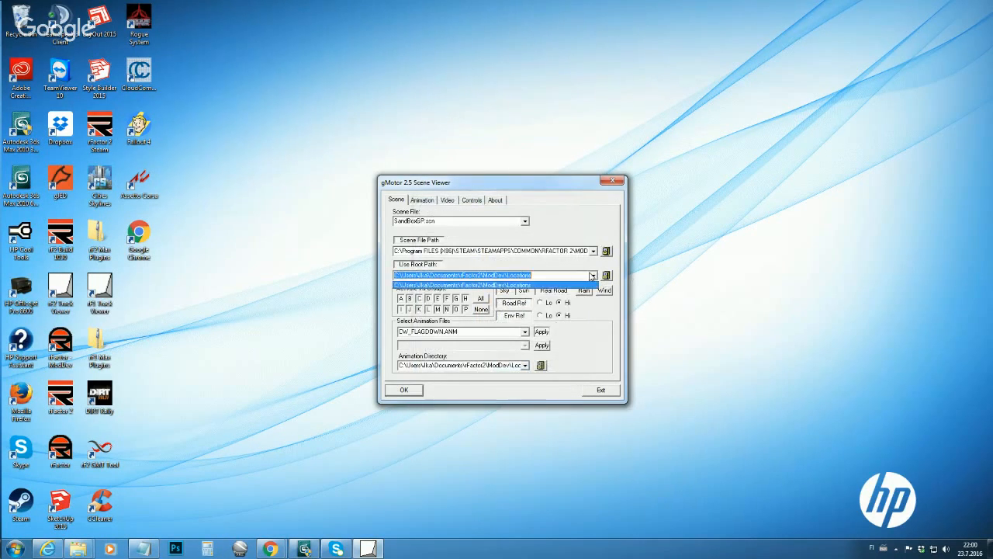
{"action": "left_click", "coordinate": [592, 276]}
{"action": "left_click", "coordinate": [606, 275]}
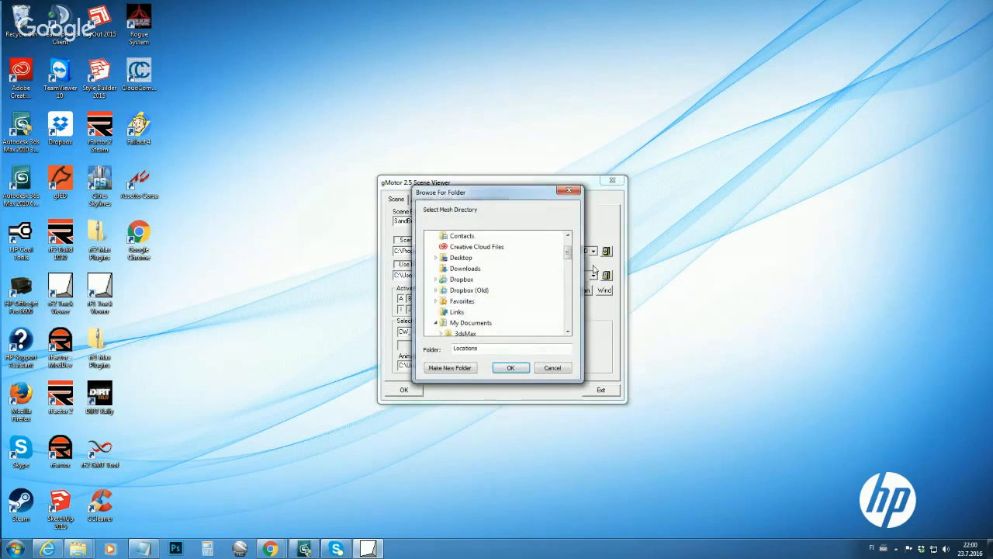
{"action": "left_click_drag", "start_coordinate": [566, 257], "coordinate": [567, 261]}
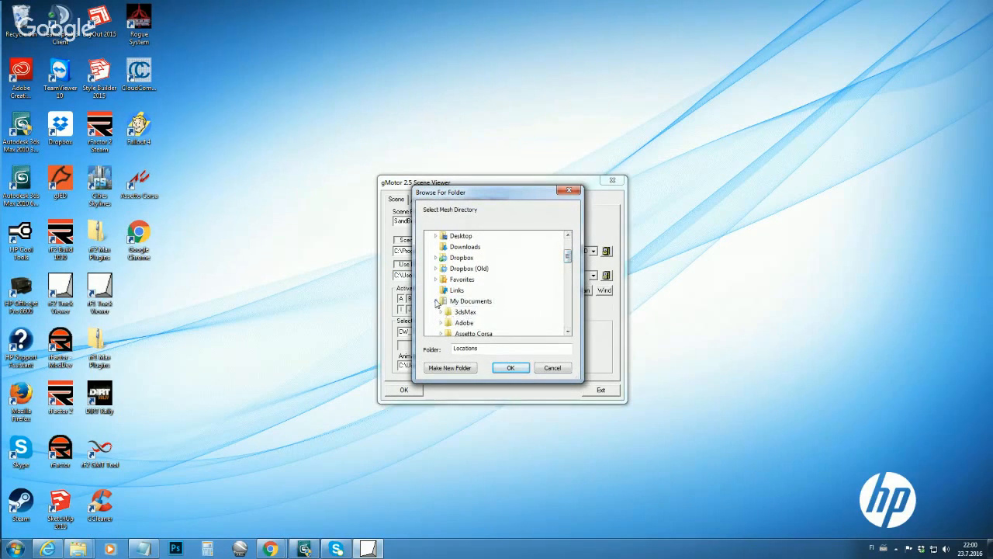
{"action": "left_click", "coordinate": [436, 301]}
{"action": "scroll", "coordinate": [570, 279], "scroll_direction": "down", "scroll_amount": 2}
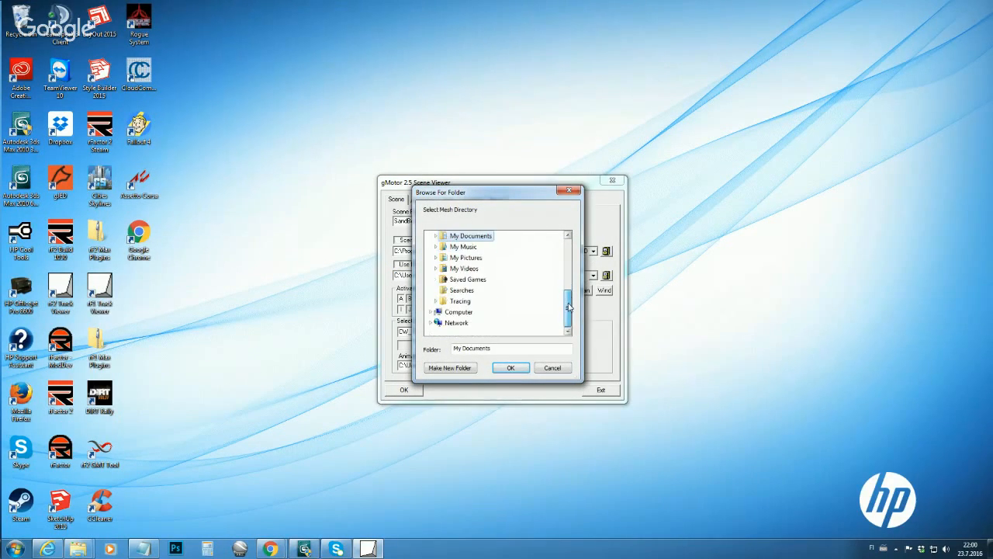
{"action": "left_click", "coordinate": [459, 321]}
{"action": "left_click", "coordinate": [459, 333]}
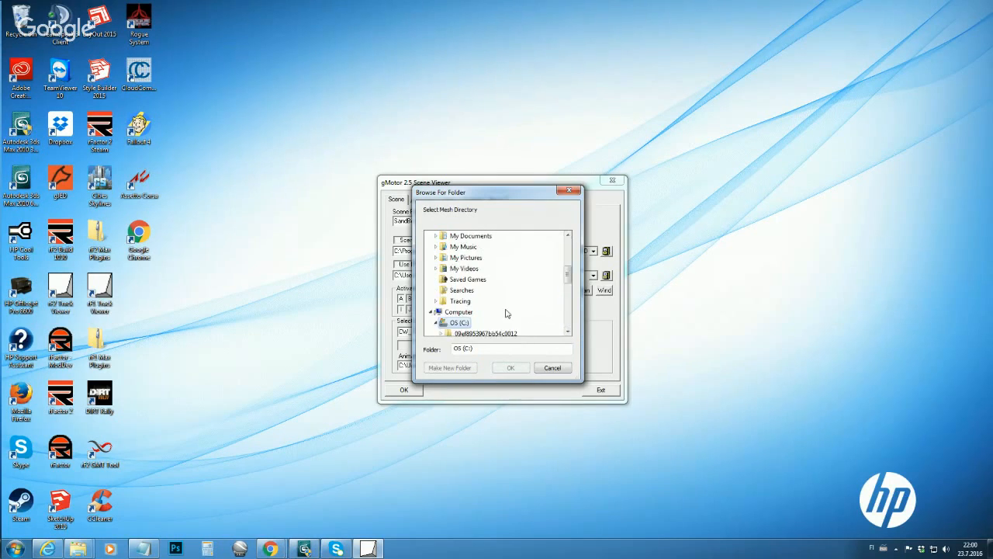
Step: Set the root path to C:\Program Files (x86)\Steam\steamapps\common\rFactor 2\ModDev\Locations
{"action": "left_click_drag", "start_coordinate": [567, 281], "coordinate": [573, 308]}
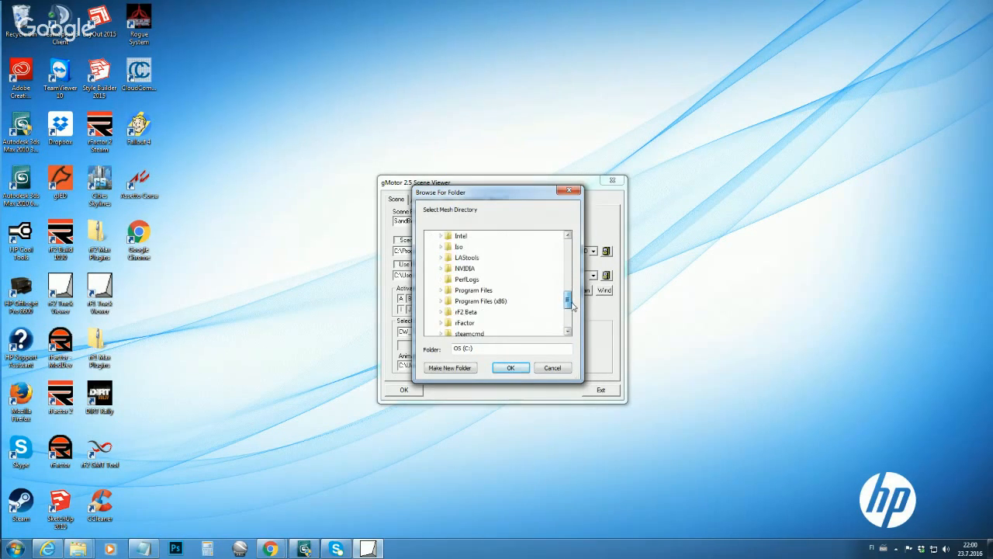
{"action": "left_click", "coordinate": [496, 301]}
{"action": "left_click_drag", "start_coordinate": [567, 267], "coordinate": [568, 297]}
{"action": "left_click", "coordinate": [465, 314]}
{"action": "left_click", "coordinate": [480, 292]}
{"action": "left_click", "coordinate": [487, 237]}
{"action": "left_click", "coordinate": [495, 322]}
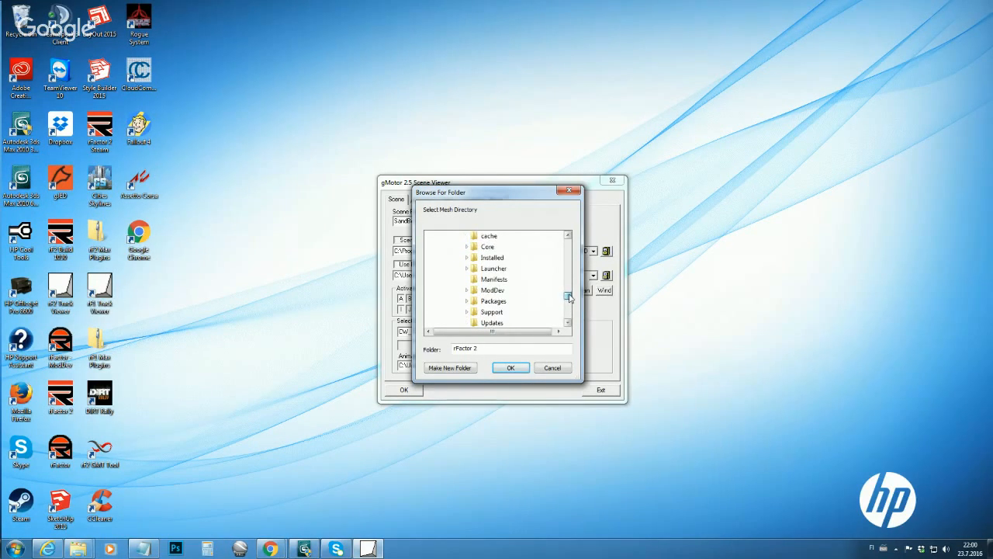
{"action": "left_click", "coordinate": [494, 290]}
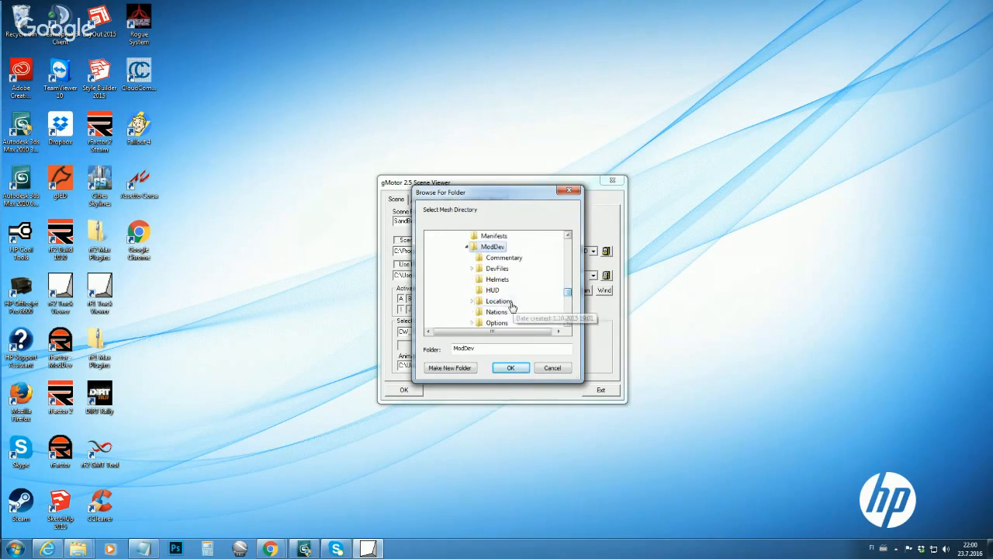
{"action": "left_click", "coordinate": [499, 311]}
{"action": "left_click", "coordinate": [513, 366]}
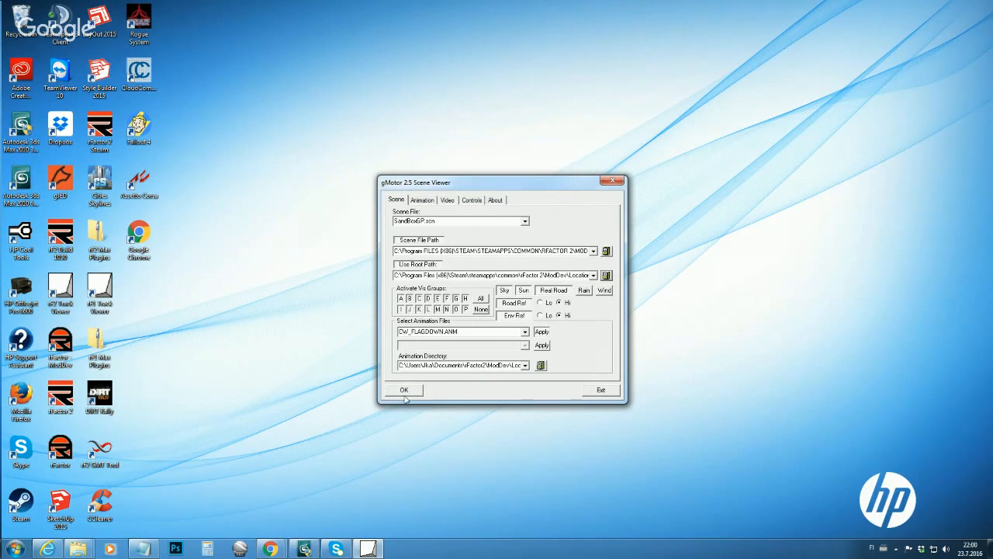
Step: Try to load SandBoxGP.scn with the new root path, dismiss the error and exit the Scene Viewer
{"action": "left_click", "coordinate": [405, 389]}
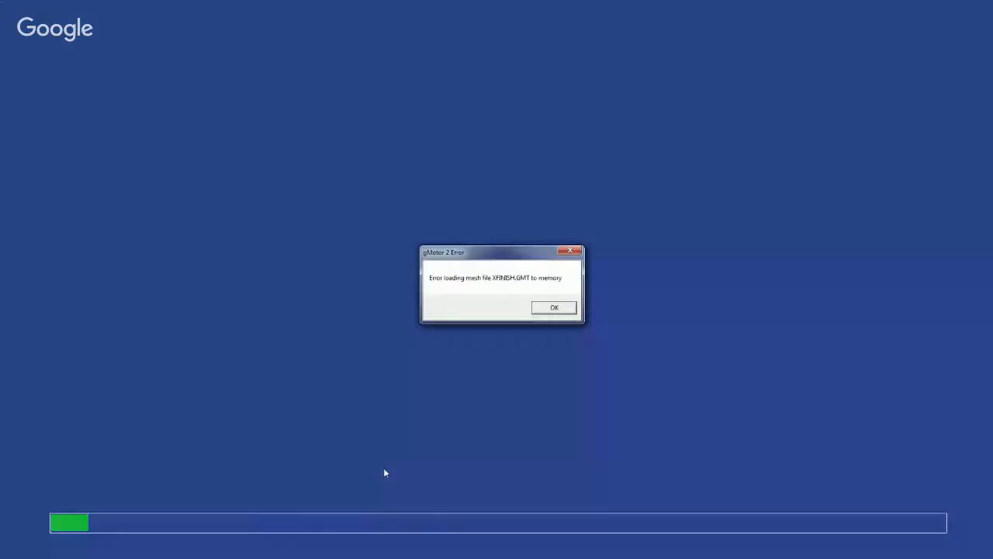
{"action": "left_click", "coordinate": [554, 310]}
{"action": "left_click", "coordinate": [602, 391]}
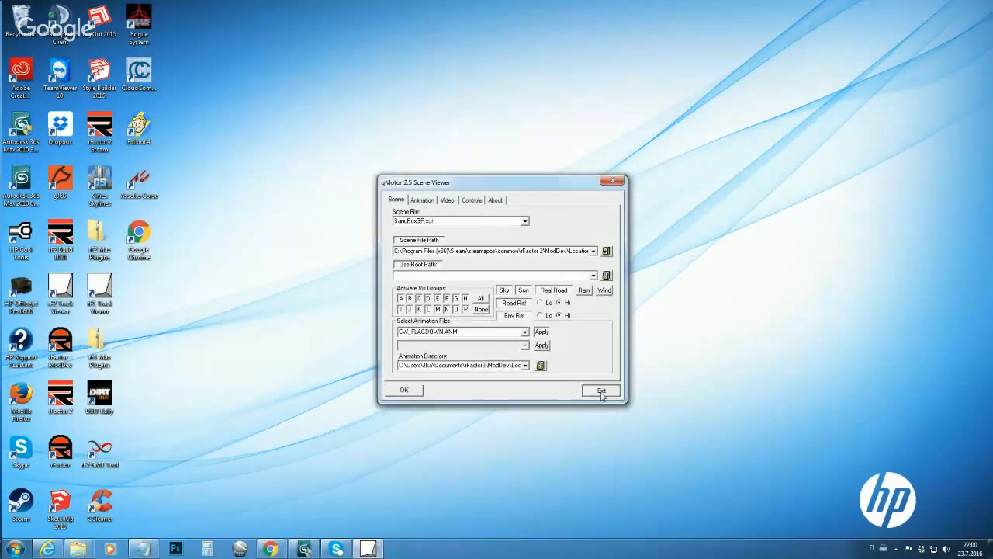
Step: Relaunch the gMotor Scene Viewer and load SandBoxGP.scn
{"action": "double_click", "coordinate": [55, 290]}
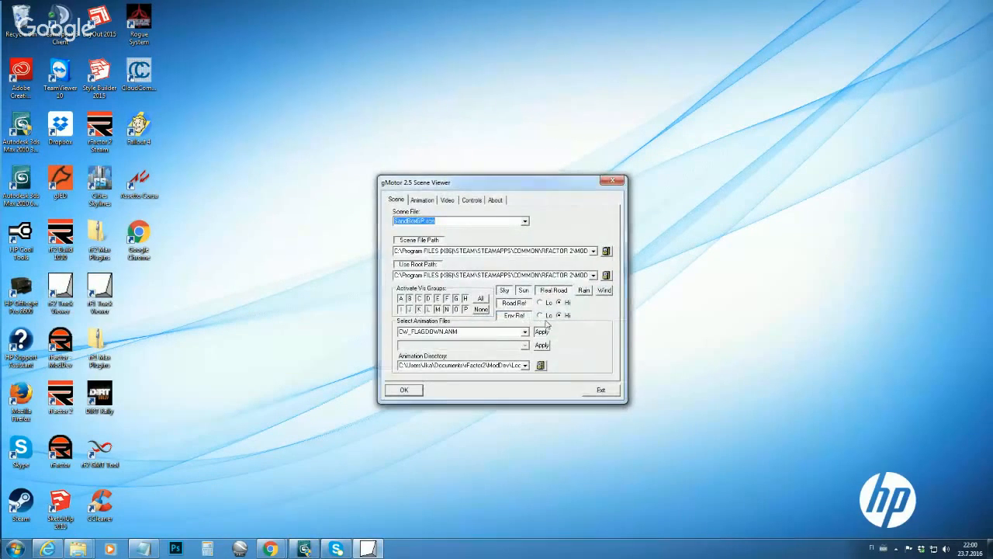
{"action": "left_click", "coordinate": [409, 382]}
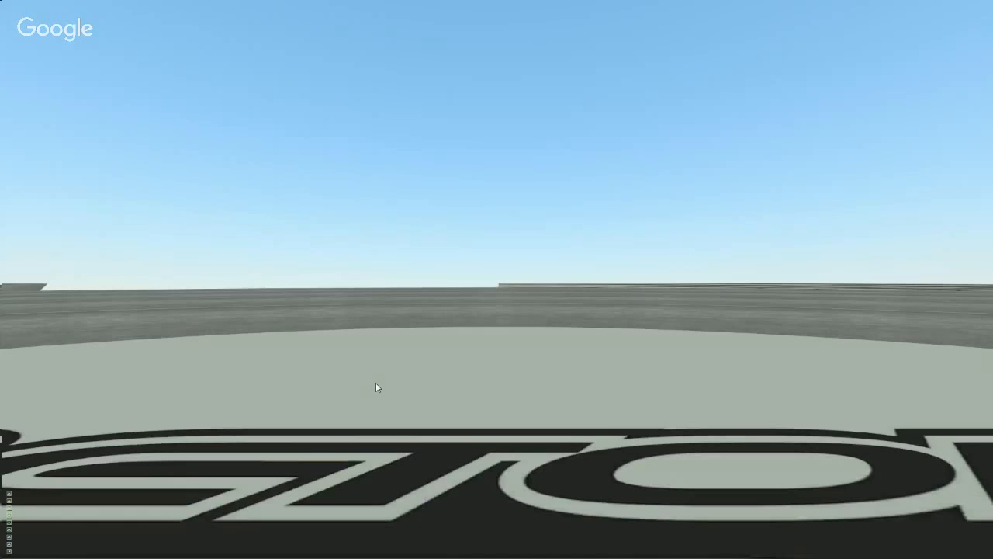
Step: Fly through the loaded track to inspect the road surface and Slalom Test gate, then close the viewer and return to 3ds Max
{"action": "left_click_drag", "start_coordinate": [376, 382], "coordinate": [838, 436]}
{"action": "key", "text": "Up"}
{"action": "left_click_drag", "start_coordinate": [430, 301], "coordinate": [304, 286]}
{"action": "key", "text": "Up"}
{"action": "key", "text": "Up"}
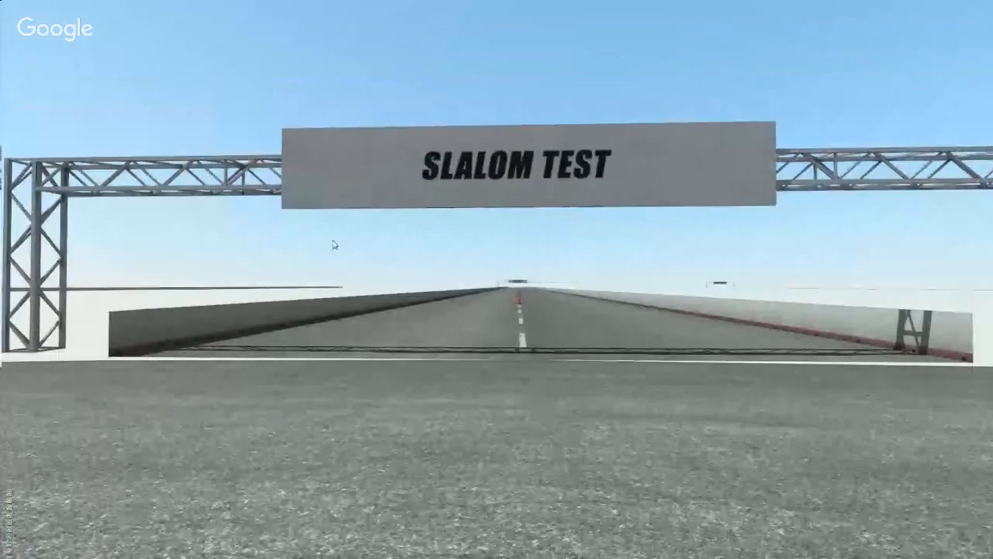
{"action": "left_click_drag", "start_coordinate": [443, 322], "coordinate": [409, 287]}
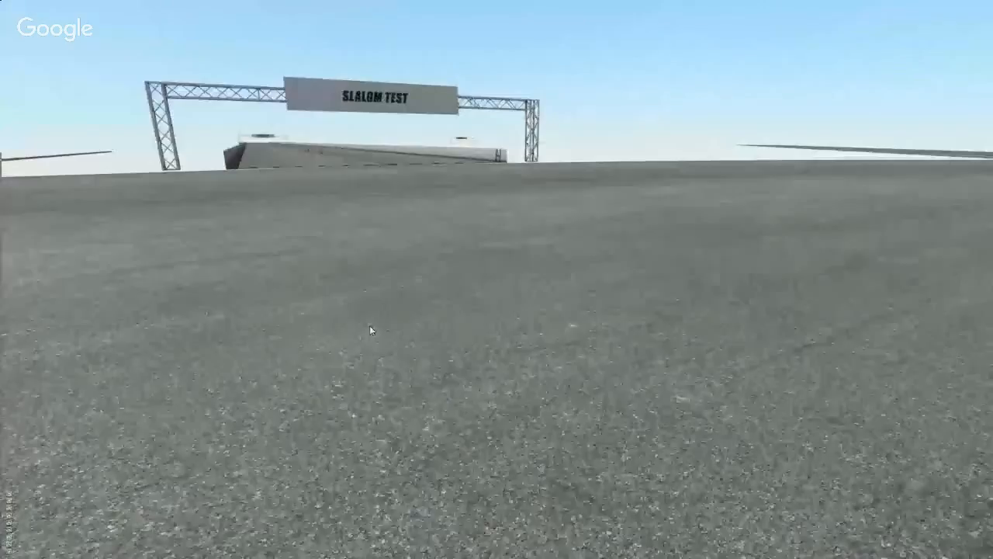
{"action": "key", "text": "Escape"}
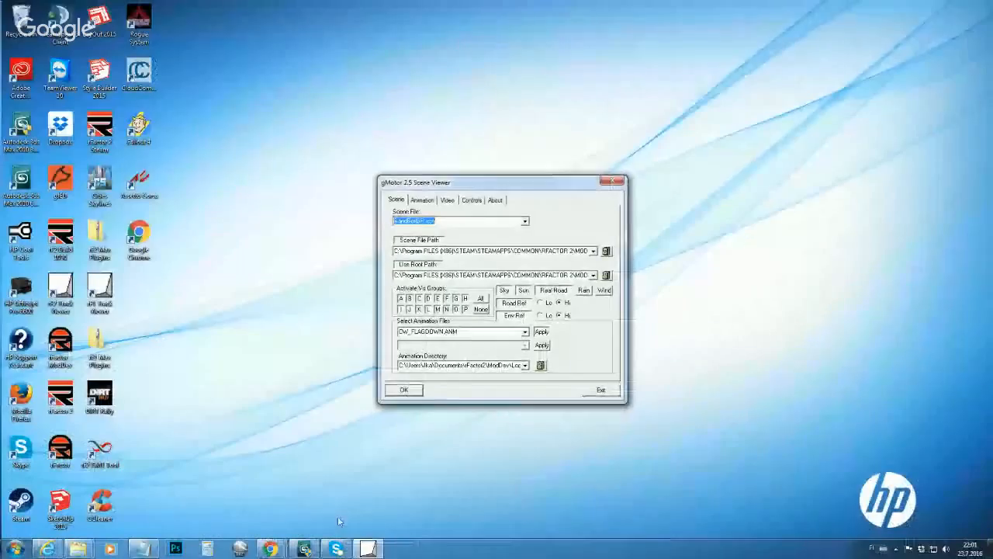
{"action": "key", "text": "Escape"}
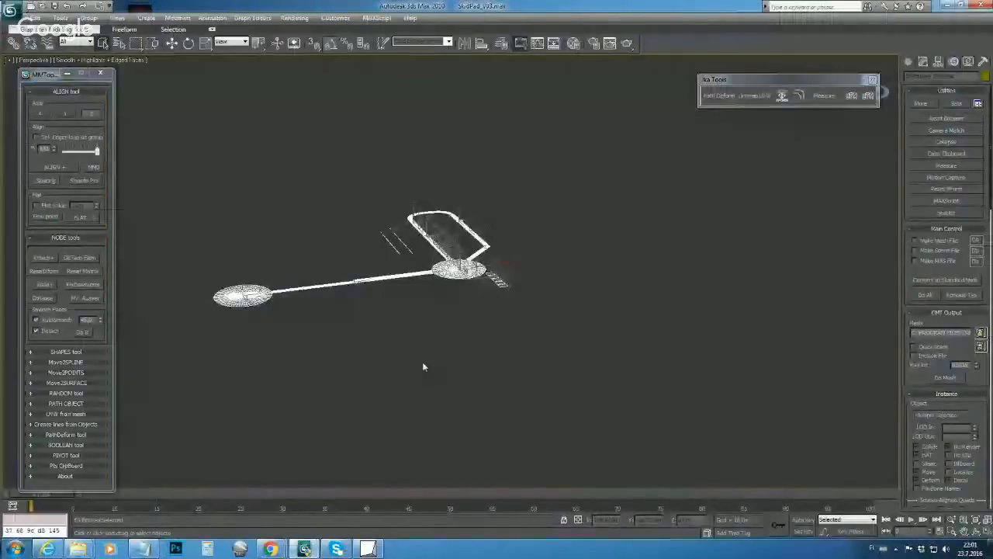
Step: Select the straight slalom road RaceSurface_TT_01 and switch the viewport to the top view
{"action": "scroll", "coordinate": [420, 356], "scroll_direction": "up", "scroll_amount": 5}
{"action": "mouse_move", "coordinate": [418, 354]}
{"action": "middle_mouse_down", "text": "alt"}
{"action": "mouse_move", "coordinate": [365, 270]}
{"action": "mouse_move", "coordinate": [354, 352]}
{"action": "middle_mouse_up", "text": "alt"}
{"action": "scroll", "coordinate": [361, 343], "scroll_direction": "up", "scroll_amount": 5}
{"action": "left_click", "coordinate": [313, 349]}
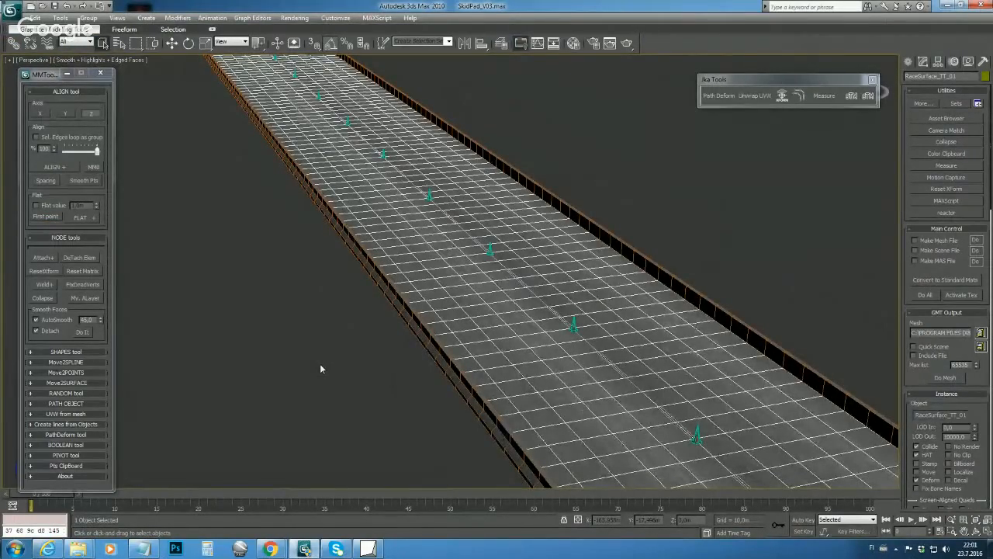
{"action": "key", "text": "t"}
{"action": "middle_click_drag", "start_coordinate": [334, 357], "coordinate": [706, 365]}
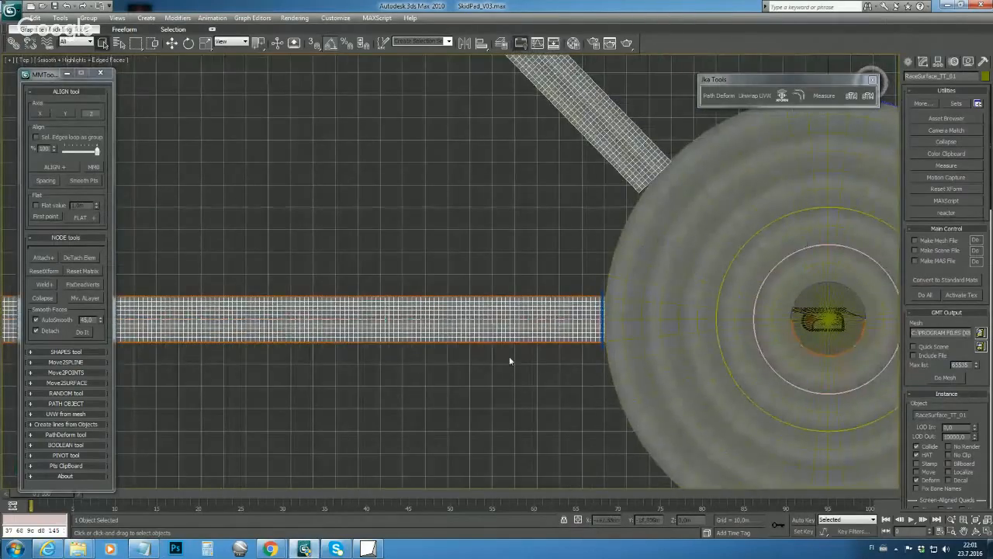
Step: Examine the track loop from above, including the joint where the selected straight meets the neighbouring road section
{"action": "scroll", "coordinate": [510, 361], "scroll_direction": "down", "scroll_amount": 4}
{"action": "middle_click_drag", "start_coordinate": [339, 344], "coordinate": [455, 350]}
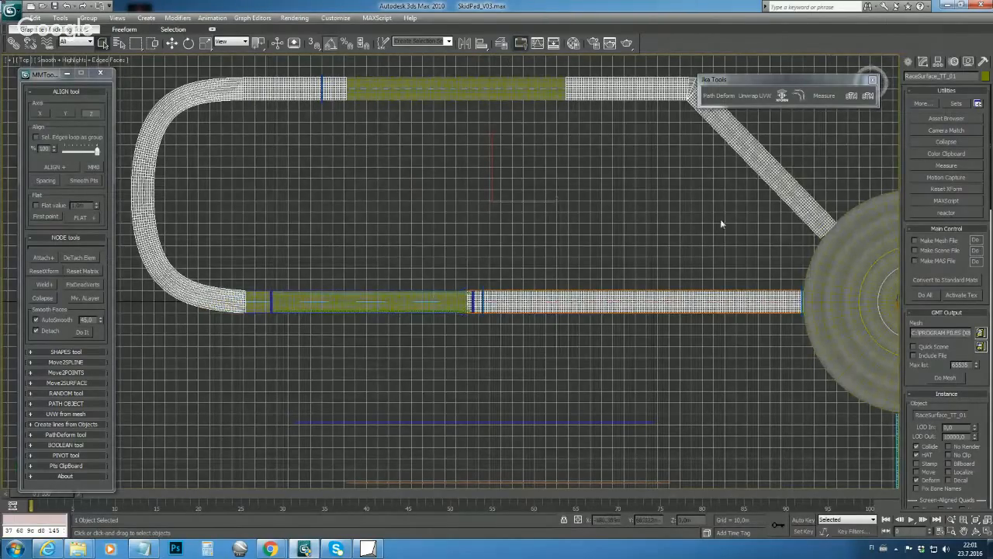
{"action": "middle_click_drag", "start_coordinate": [720, 224], "coordinate": [582, 241]}
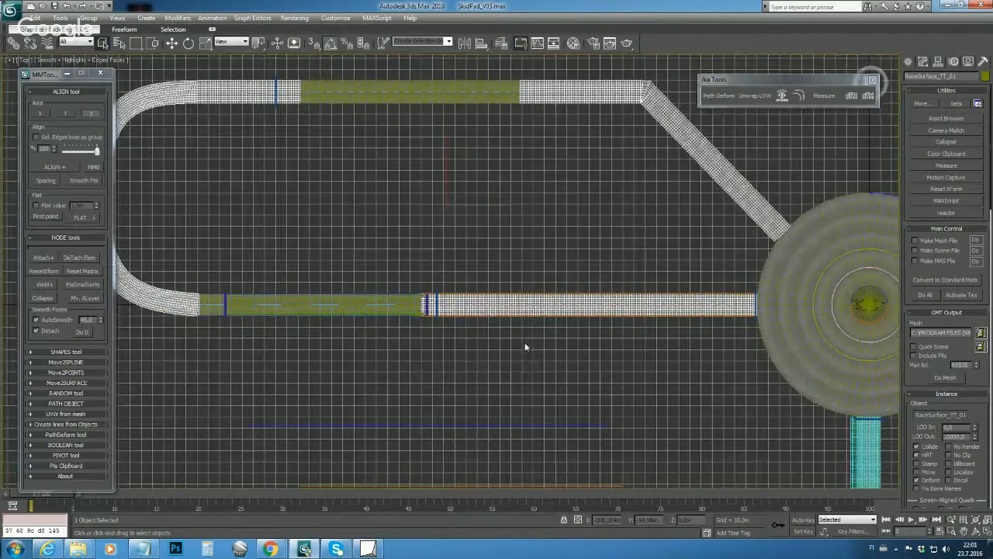
{"action": "middle_click_drag", "start_coordinate": [489, 339], "coordinate": [542, 345]}
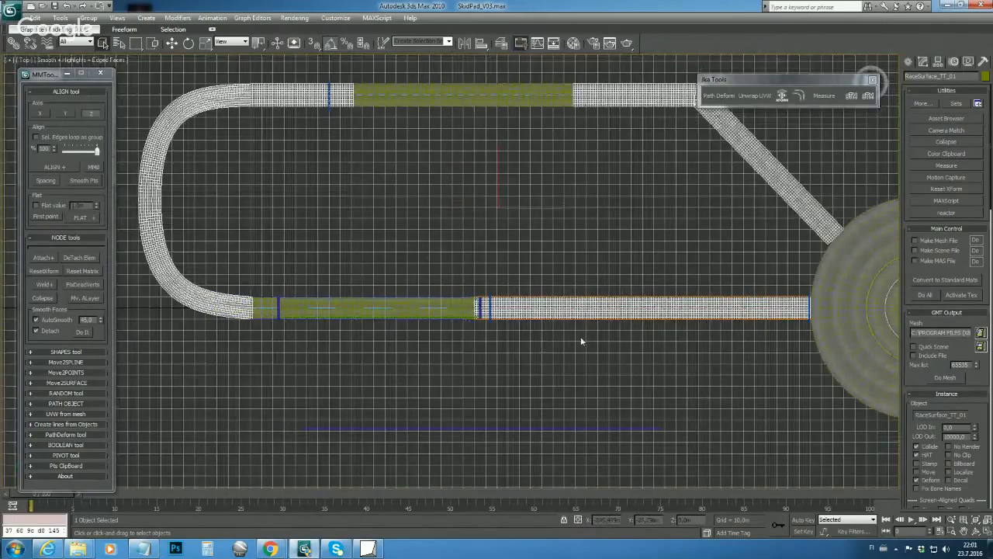
{"action": "middle_click_drag", "start_coordinate": [615, 343], "coordinate": [519, 336]}
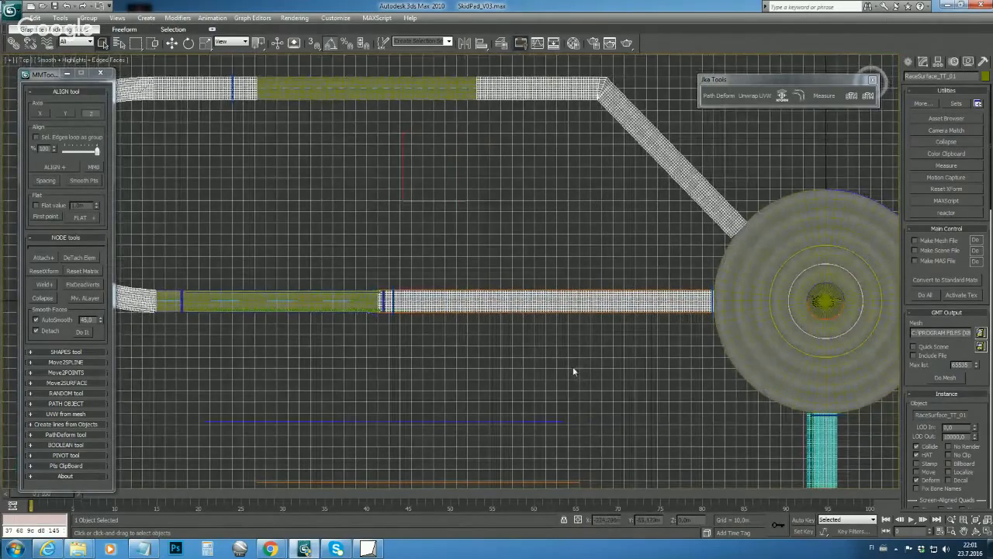
{"action": "middle_click_drag", "start_coordinate": [440, 349], "coordinate": [524, 348]}
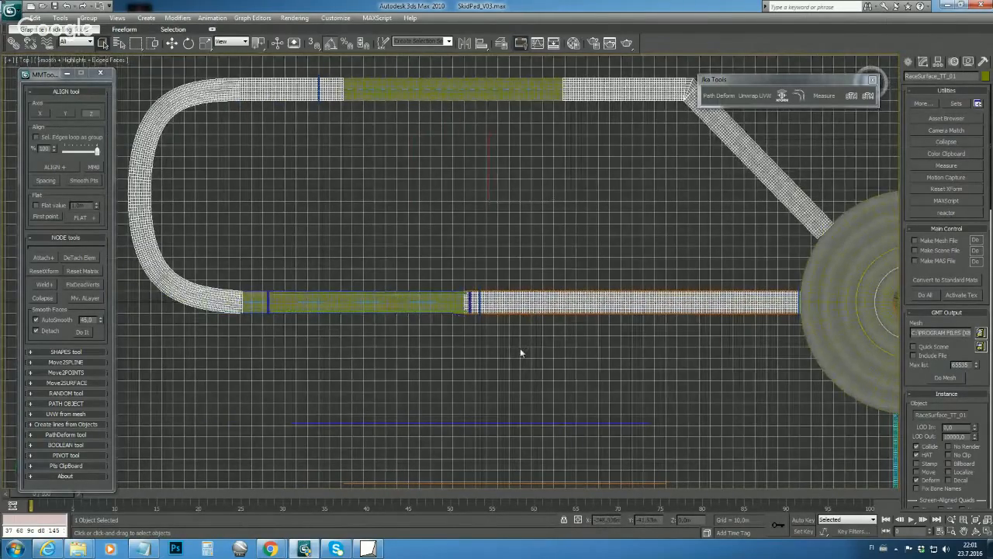
{"action": "scroll", "coordinate": [484, 371], "scroll_direction": "up", "scroll_amount": 4}
{"action": "middle_click_drag", "start_coordinate": [458, 383], "coordinate": [360, 337]}
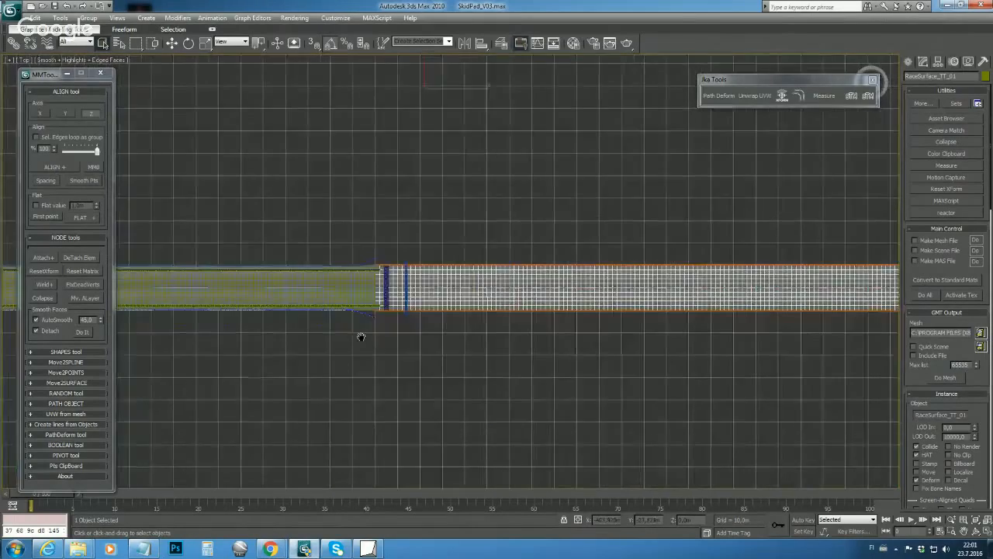
{"action": "scroll", "coordinate": [394, 356], "scroll_direction": "up", "scroll_amount": 2}
{"action": "scroll", "coordinate": [394, 360], "scroll_direction": "up", "scroll_amount": 2}
{"action": "scroll", "coordinate": [394, 360], "scroll_direction": "down", "scroll_amount": 5}
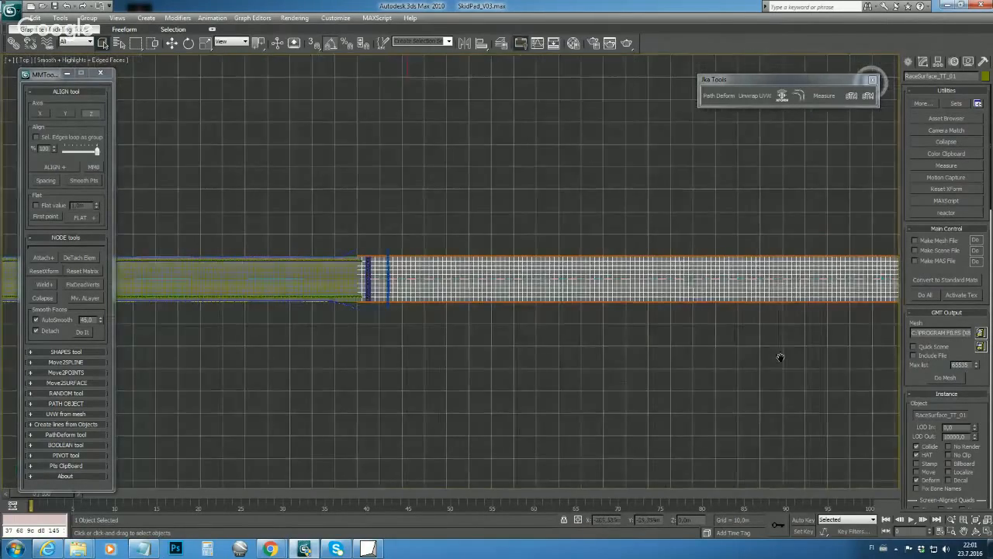
Step: Select the round skid pad surface RaceSurface_01 and survey the roads connected to it
{"action": "middle_click_drag", "start_coordinate": [781, 354], "coordinate": [535, 322]}
{"action": "middle_click_drag", "start_coordinate": [512, 353], "coordinate": [288, 246]}
{"action": "scroll", "coordinate": [312, 298], "scroll_direction": "down", "scroll_amount": 4}
{"action": "scroll", "coordinate": [288, 246], "scroll_direction": "down", "scroll_amount": 2}
{"action": "scroll", "coordinate": [437, 396], "scroll_direction": "down", "scroll_amount": 2}
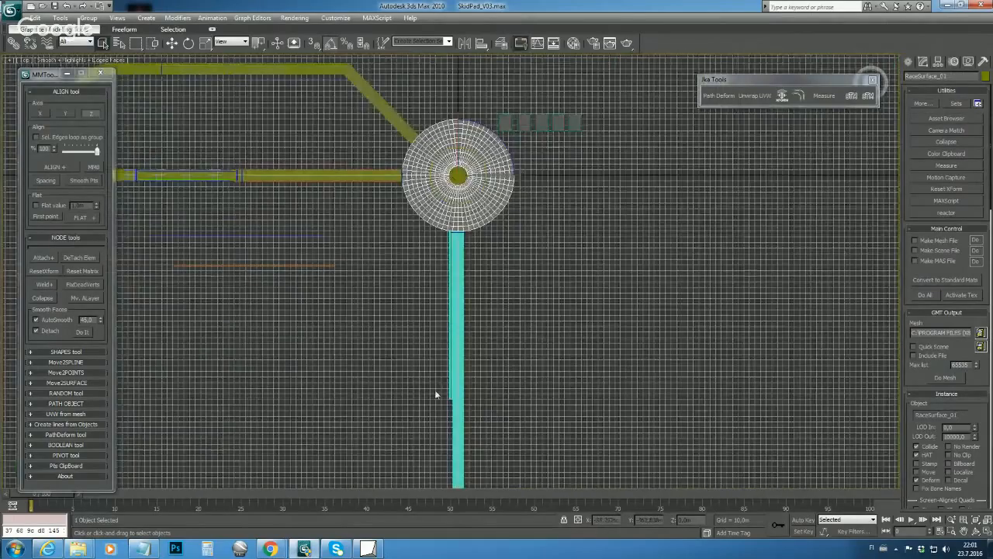
{"action": "middle_click_drag", "start_coordinate": [437, 397], "coordinate": [379, 438]}
{"action": "middle_click_drag", "start_coordinate": [319, 328], "coordinate": [381, 370]}
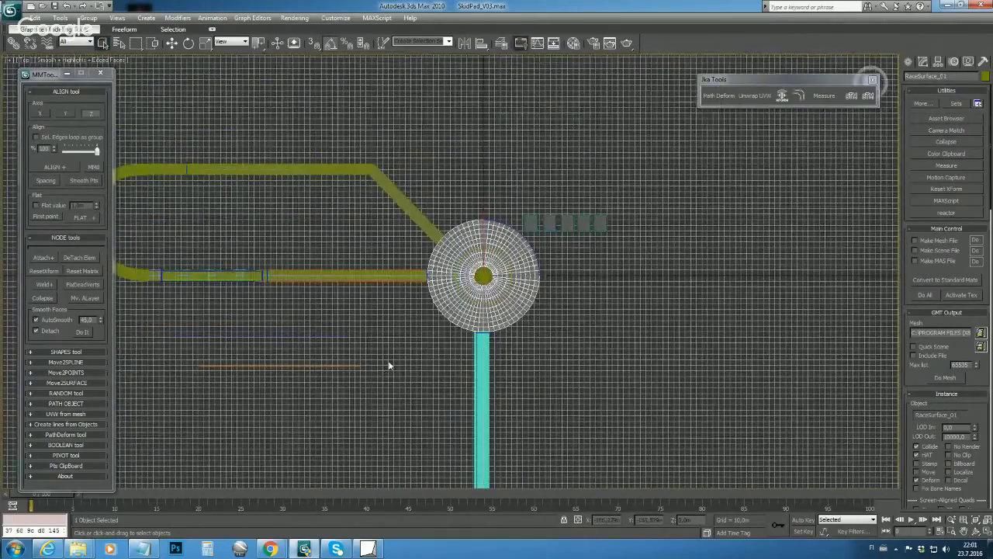
Step: Examine the round pad's radial mesh up close, especially where it meets the straight road
{"action": "scroll", "coordinate": [436, 358], "scroll_direction": "up", "scroll_amount": 5}
{"action": "middle_click_drag", "start_coordinate": [450, 374], "coordinate": [383, 334]}
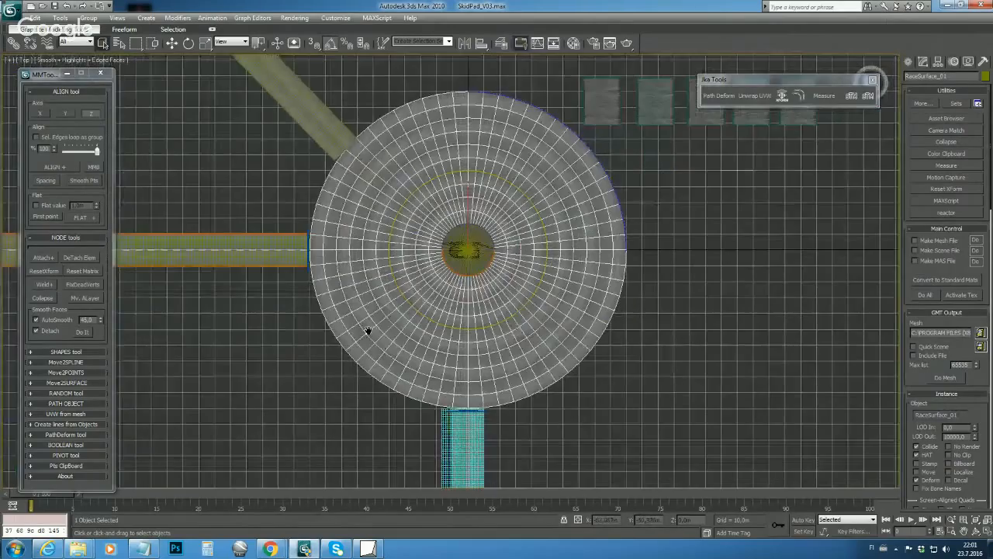
{"action": "scroll", "coordinate": [330, 301], "scroll_direction": "up", "scroll_amount": 2}
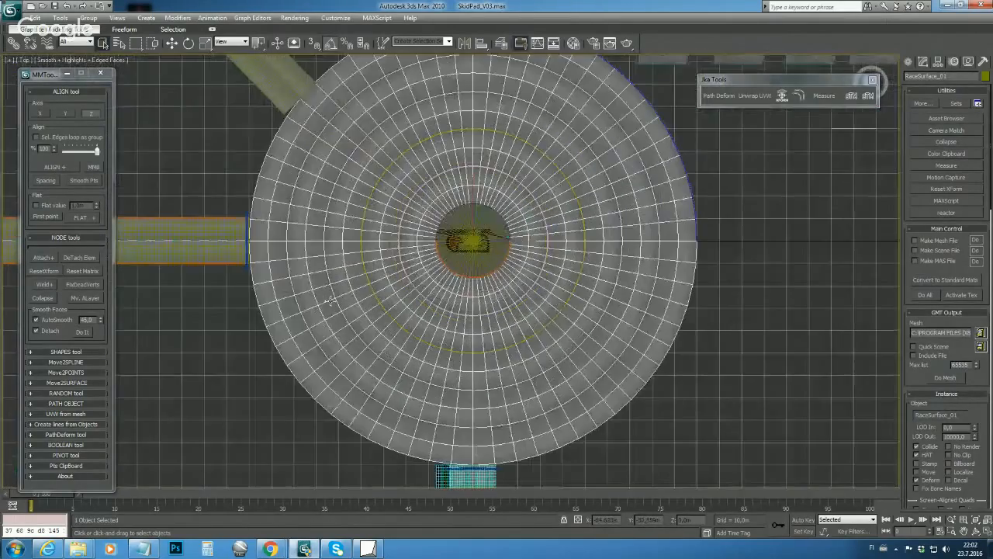
{"action": "scroll", "coordinate": [329, 301], "scroll_direction": "down", "scroll_amount": 2}
{"action": "middle_click_drag", "start_coordinate": [352, 273], "coordinate": [358, 280]}
{"action": "scroll", "coordinate": [357, 281], "scroll_direction": "up", "scroll_amount": 2}
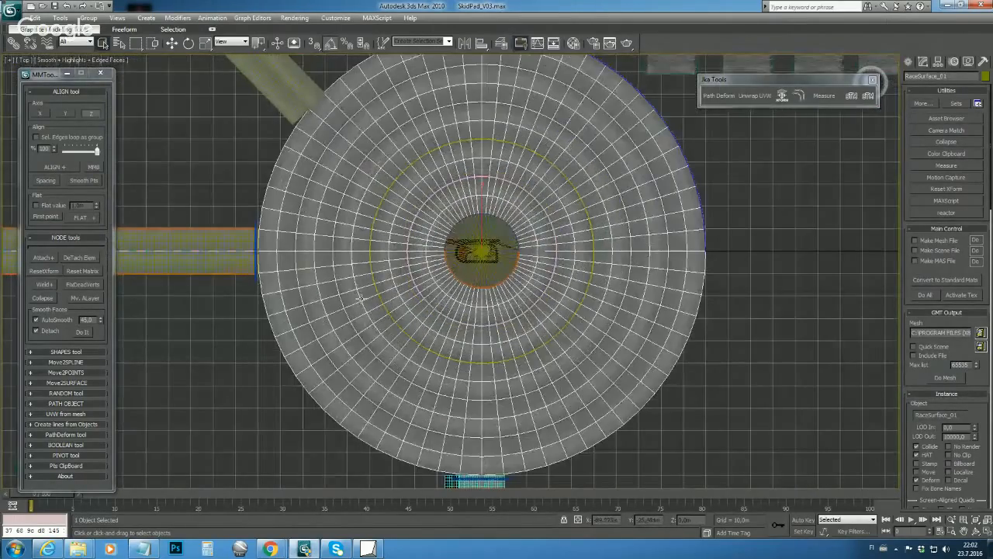
{"action": "scroll", "coordinate": [353, 330], "scroll_direction": "down", "scroll_amount": 1}
{"action": "middle_click_drag", "start_coordinate": [353, 329], "coordinate": [436, 304]}
{"action": "scroll", "coordinate": [437, 303], "scroll_direction": "up", "scroll_amount": 4}
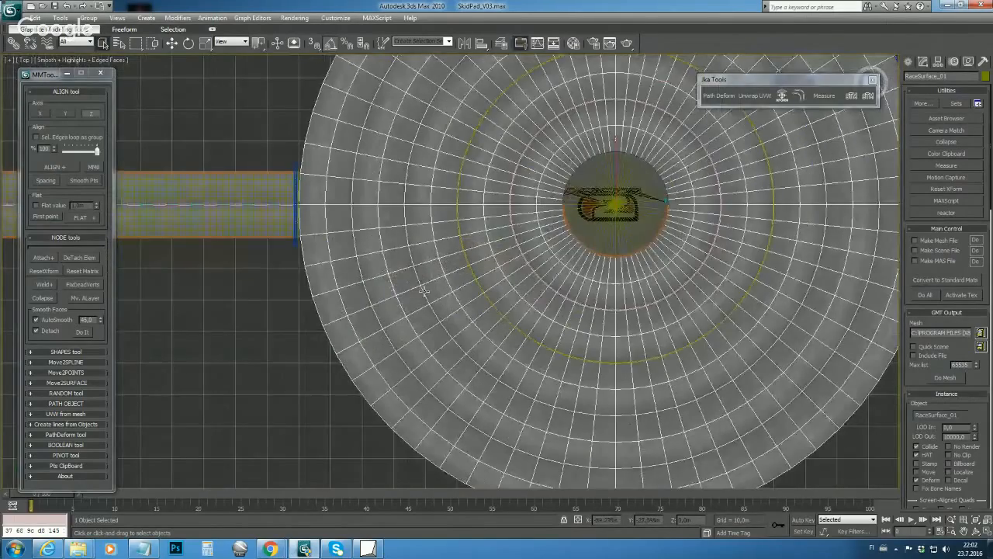
{"action": "middle_click_drag", "start_coordinate": [395, 240], "coordinate": [463, 343]}
{"action": "scroll", "coordinate": [463, 343], "scroll_direction": "up", "scroll_amount": 1}
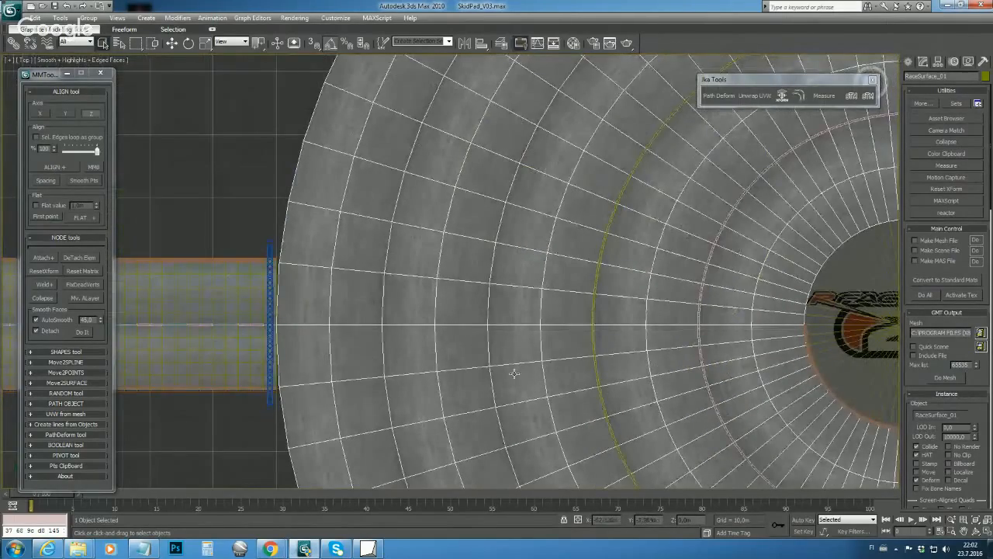
Step: Show the round pad's Editable Poly settings and examine the size of its polygons beside the road
{"action": "left_click", "coordinate": [922, 62]}
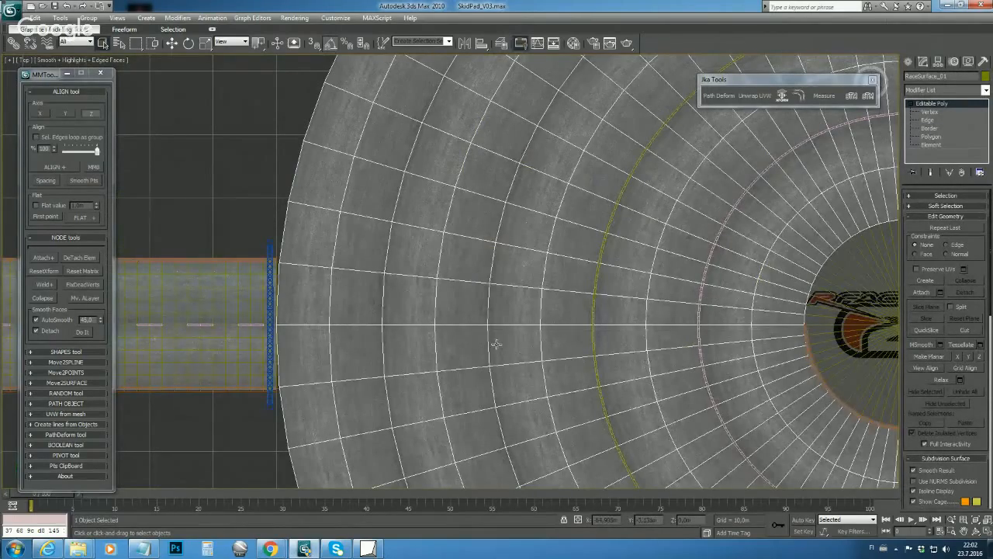
{"action": "scroll", "coordinate": [499, 326], "scroll_direction": "down", "scroll_amount": 1}
{"action": "scroll", "coordinate": [492, 328], "scroll_direction": "up", "scroll_amount": 1}
{"action": "scroll", "coordinate": [492, 328], "scroll_direction": "down", "scroll_amount": 2}
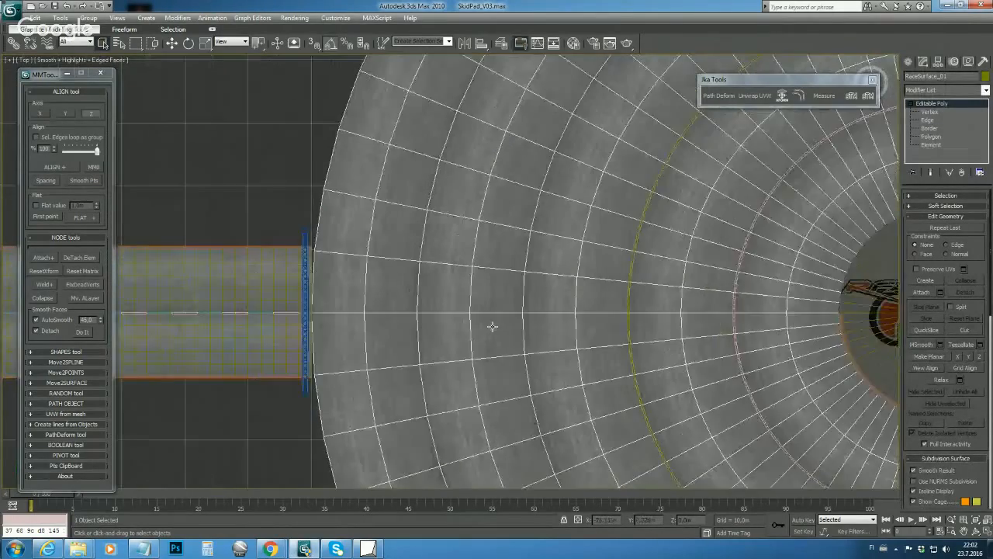
{"action": "scroll", "coordinate": [492, 326], "scroll_direction": "down", "scroll_amount": 1}
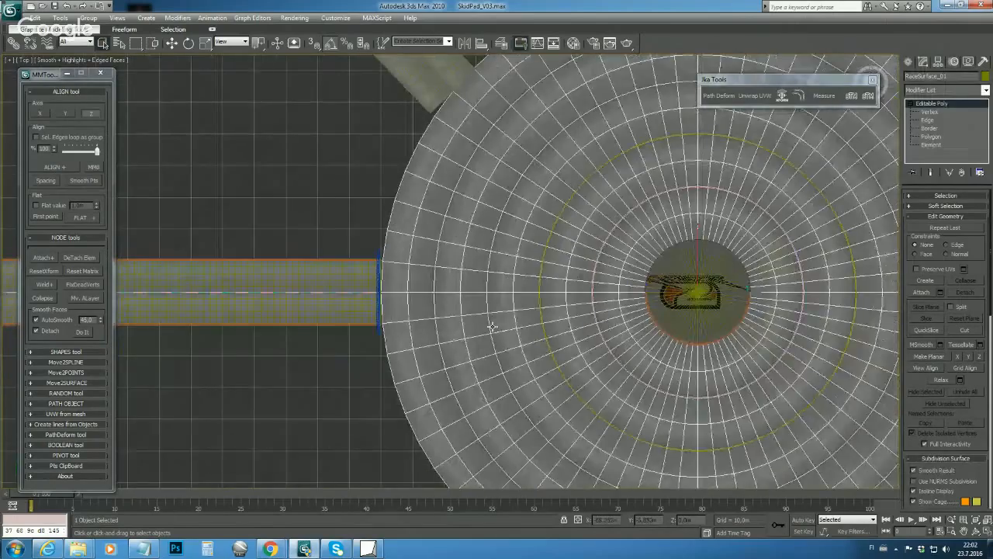
{"action": "scroll", "coordinate": [492, 326], "scroll_direction": "up", "scroll_amount": 2}
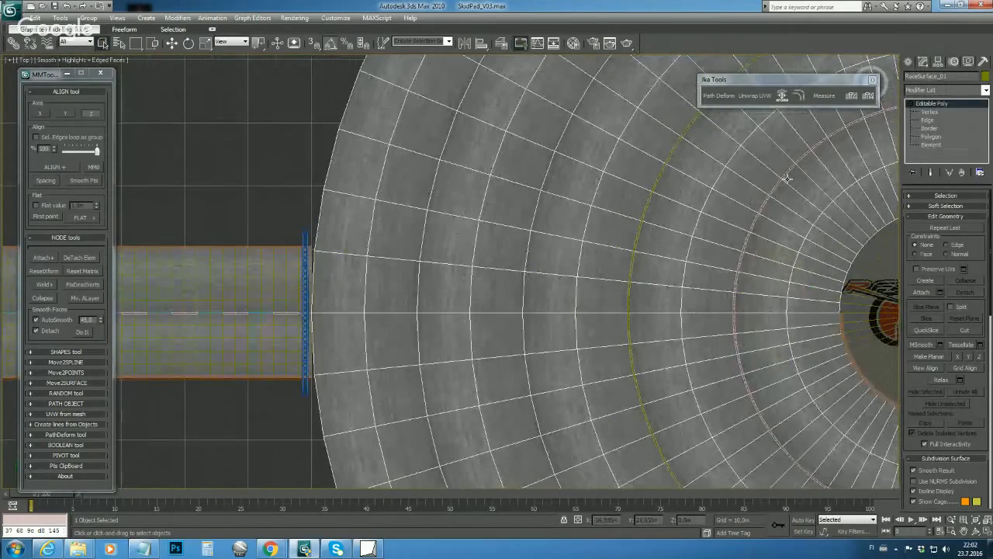
{"action": "scroll", "coordinate": [543, 291], "scroll_direction": "up", "scroll_amount": 4}
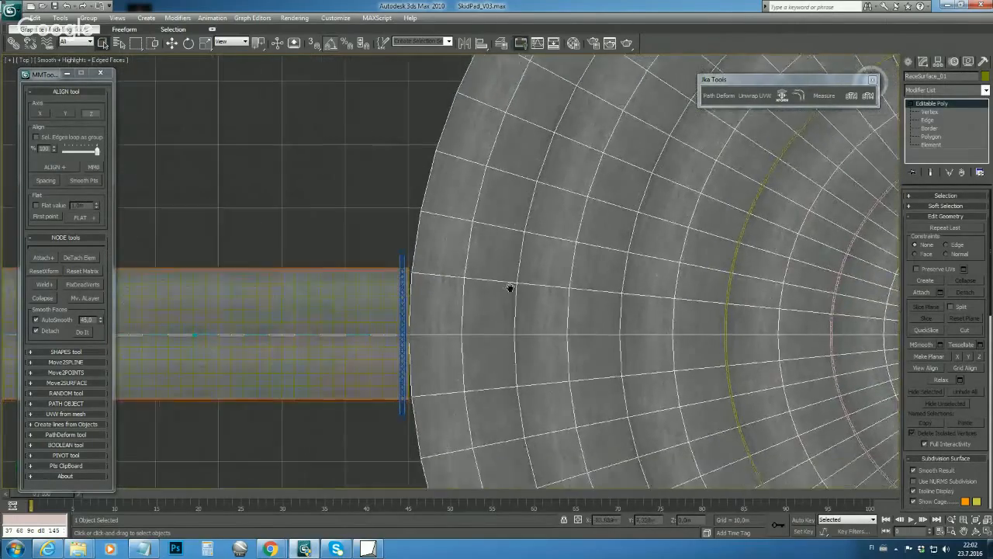
{"action": "scroll", "coordinate": [605, 290], "scroll_direction": "down", "scroll_amount": 9}
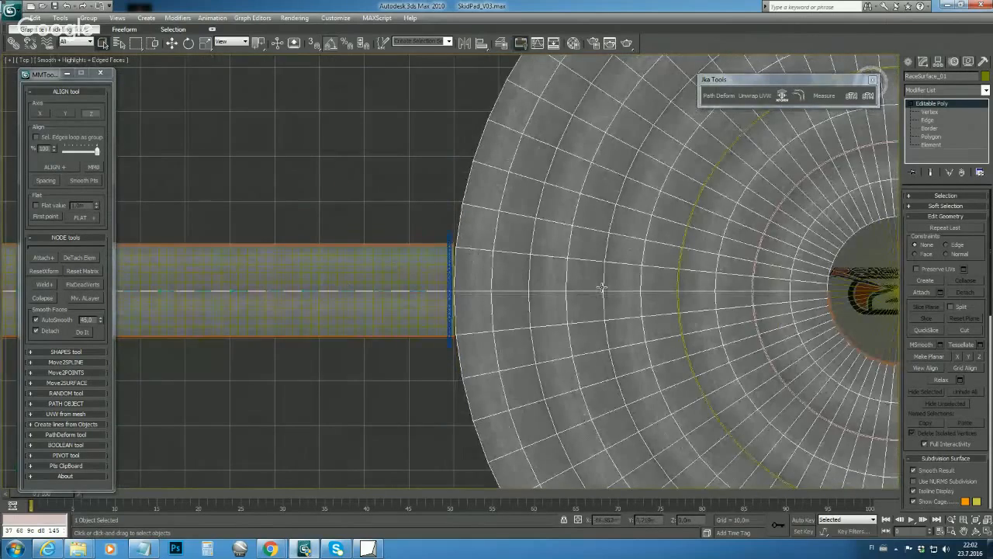
{"action": "scroll", "coordinate": [458, 264], "scroll_direction": "up", "scroll_amount": 6}
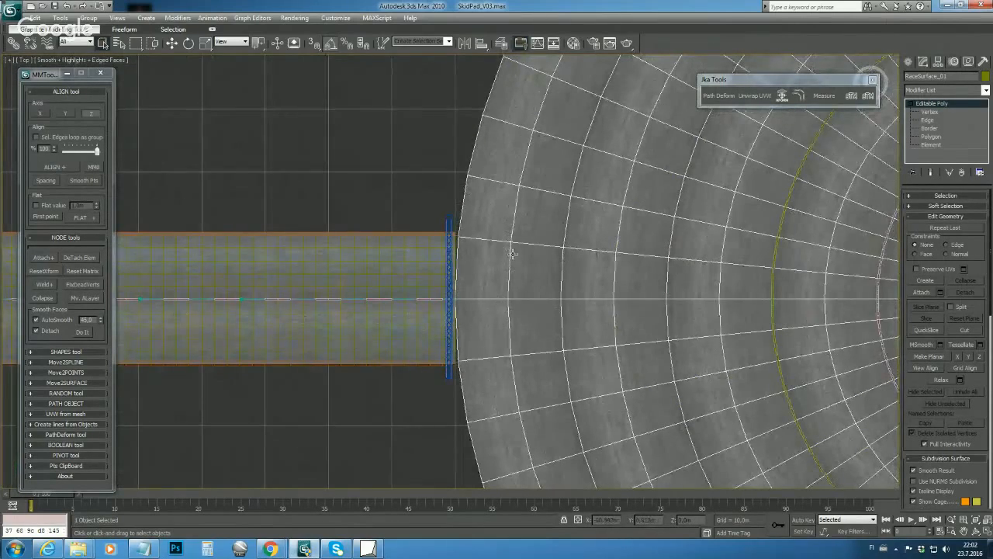
Step: Compare the mesh density of the straight road and the round pad by selecting each in turn
{"action": "left_click", "coordinate": [413, 273]}
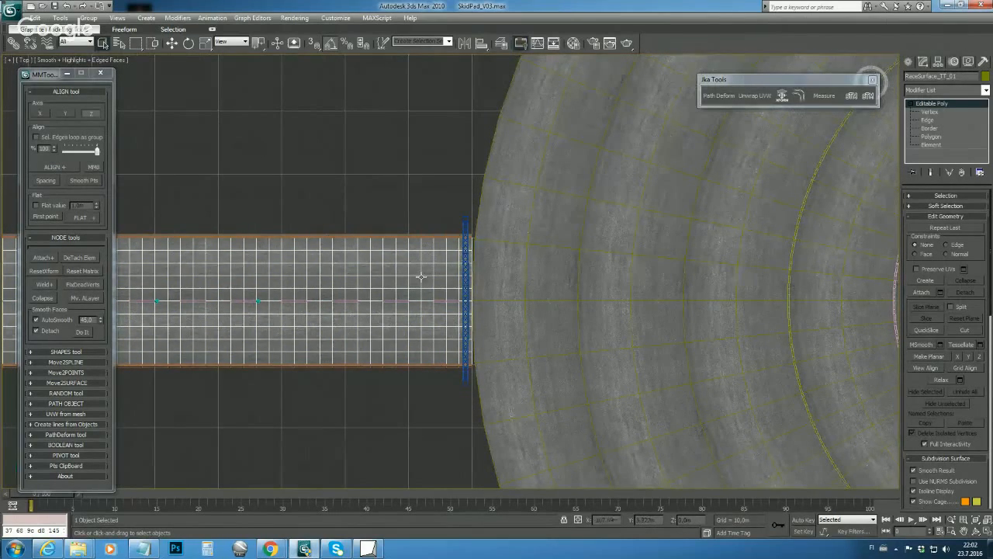
{"action": "left_click", "coordinate": [565, 291]}
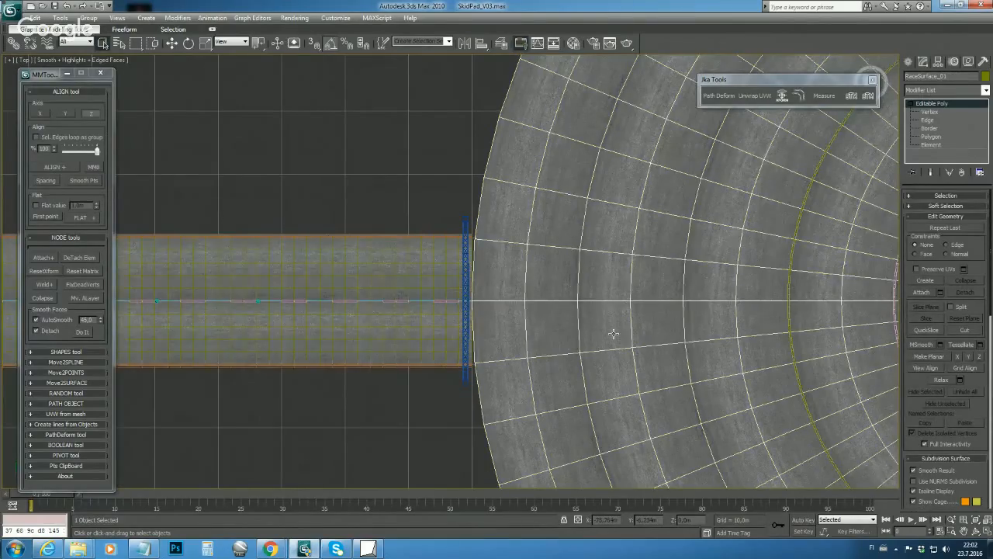
{"action": "middle_click_drag", "start_coordinate": [729, 306], "coordinate": [401, 339]}
{"action": "scroll", "coordinate": [557, 317], "scroll_direction": "down", "scroll_amount": 4}
{"action": "scroll", "coordinate": [419, 333], "scroll_direction": "down", "scroll_amount": 3}
{"action": "scroll", "coordinate": [425, 364], "scroll_direction": "up", "scroll_amount": 2}
{"action": "middle_click_drag", "start_coordinate": [340, 335], "coordinate": [473, 308]}
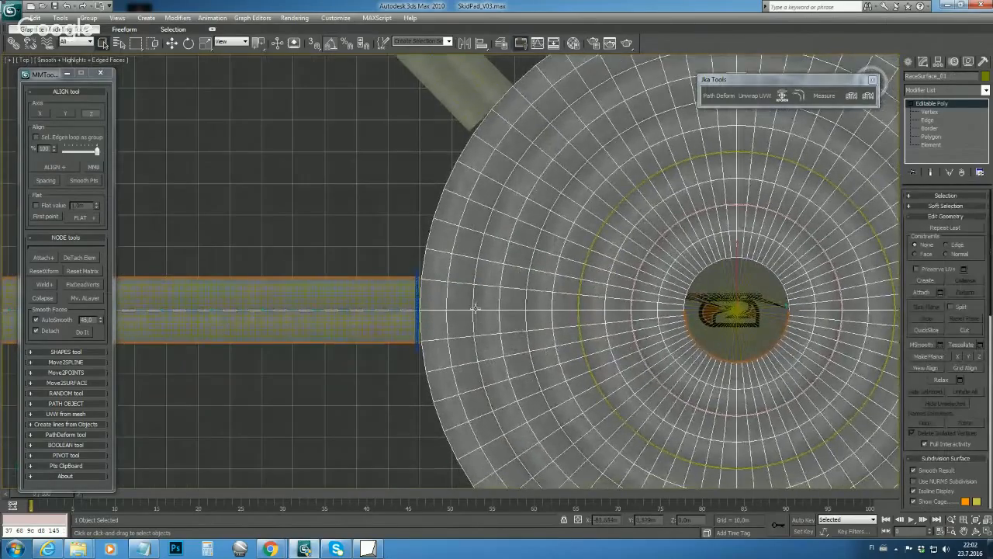
Step: Enter Polygon sub-object level on the round pad RaceSurface_01 and frame its rings beside the straight road
{"action": "left_click", "coordinate": [934, 137]}
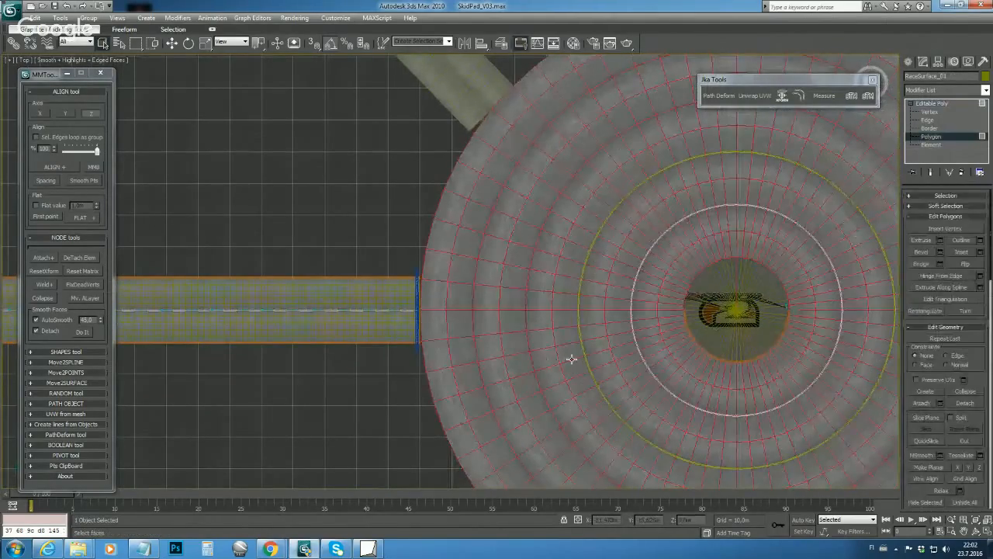
{"action": "middle_click_drag", "start_coordinate": [571, 359], "coordinate": [426, 344]}
{"action": "scroll", "coordinate": [425, 345], "scroll_direction": "down", "scroll_amount": 1}
{"action": "scroll", "coordinate": [425, 344], "scroll_direction": "up", "scroll_amount": 1}
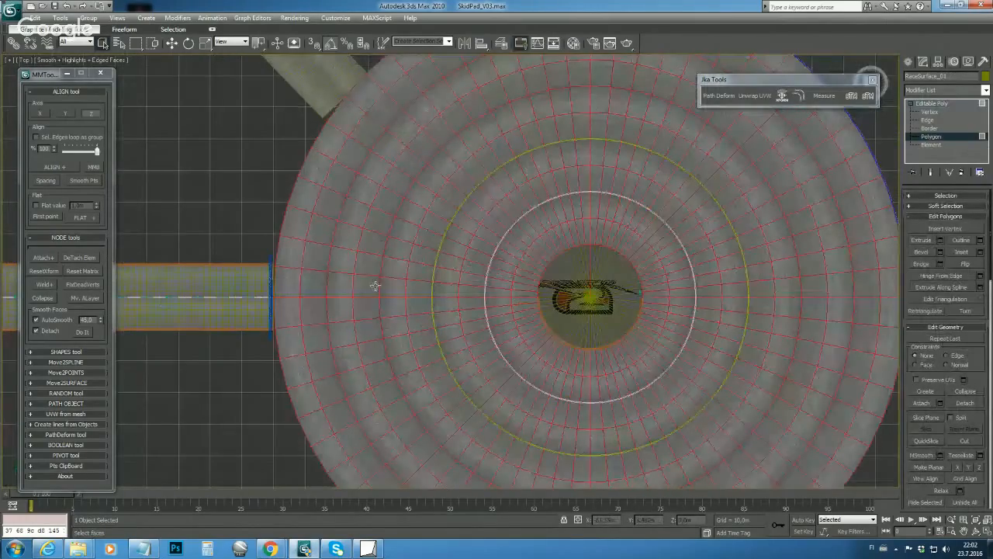
{"action": "middle_click_drag", "start_coordinate": [375, 286], "coordinate": [403, 322]}
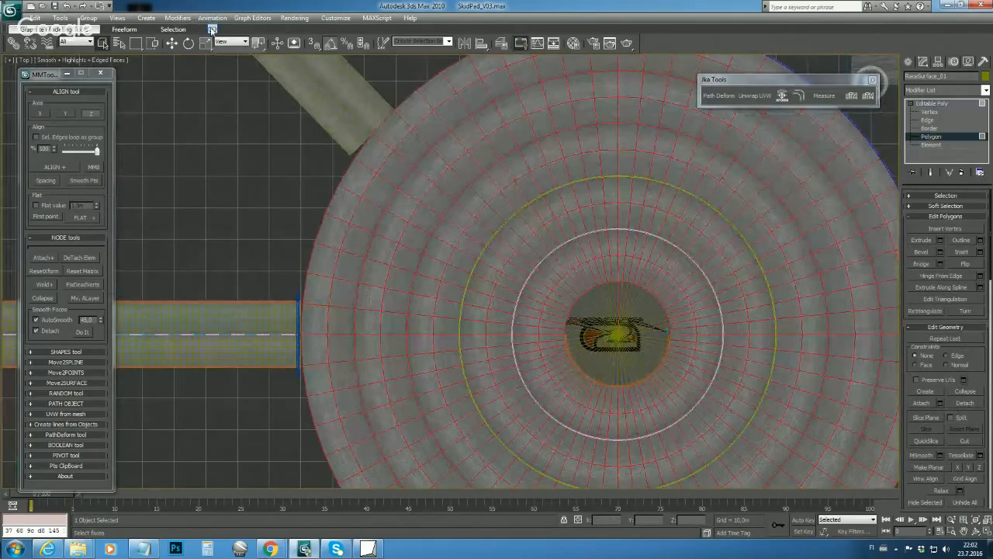
Step: Reduce the modelling ribbon to its panel titles and preview an Edge-type tessellation of the round pad's selected polygons
{"action": "left_click", "coordinate": [212, 30]}
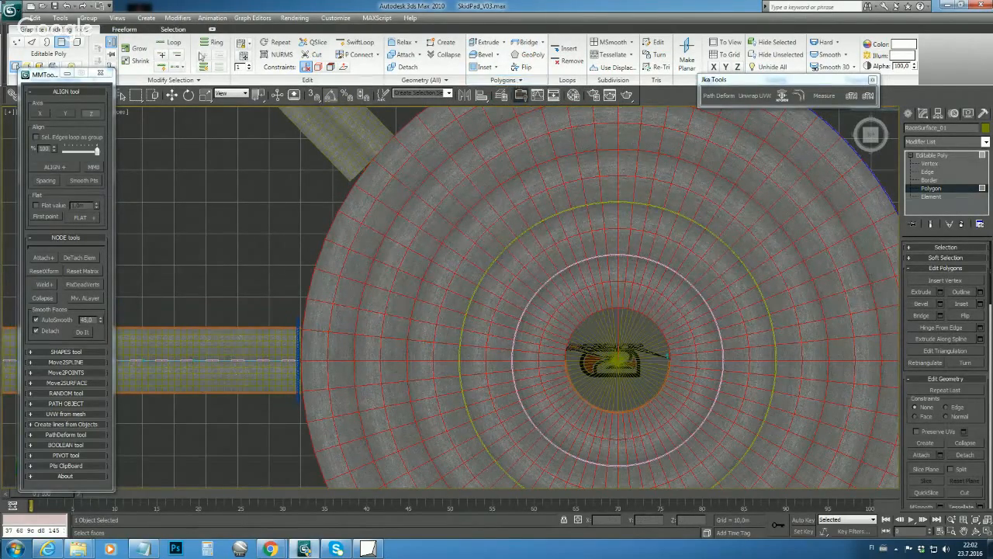
{"action": "left_click", "coordinate": [212, 29]}
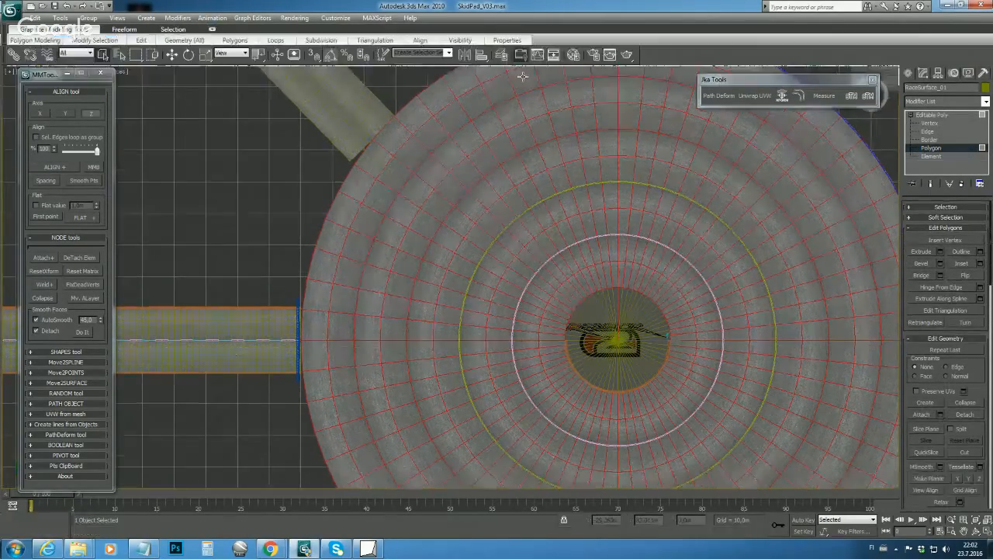
{"action": "mouse_move", "coordinate": [336, 41]}
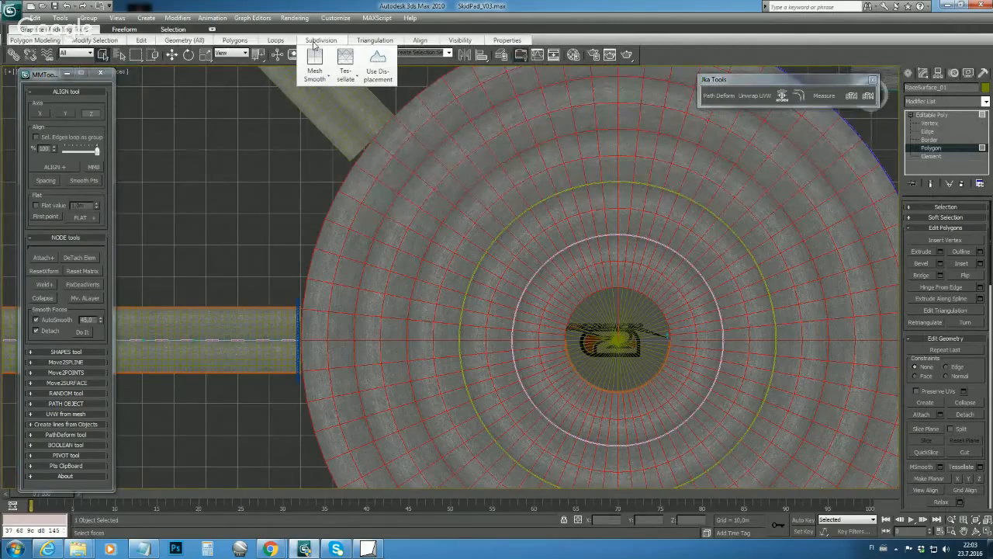
{"action": "left_click", "coordinate": [351, 76]}
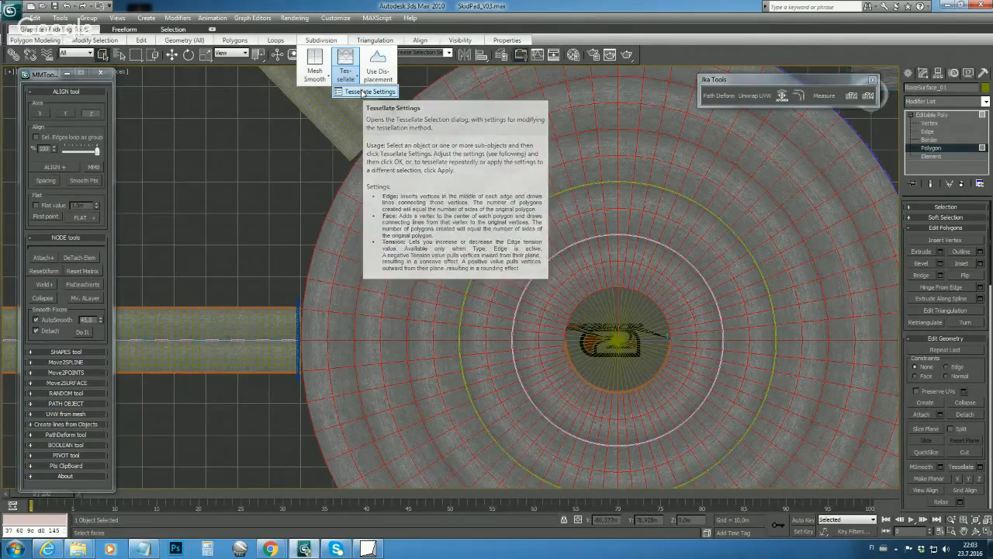
{"action": "left_click", "coordinate": [362, 92]}
{"action": "left_click_drag", "start_coordinate": [513, 242], "coordinate": [229, 165]}
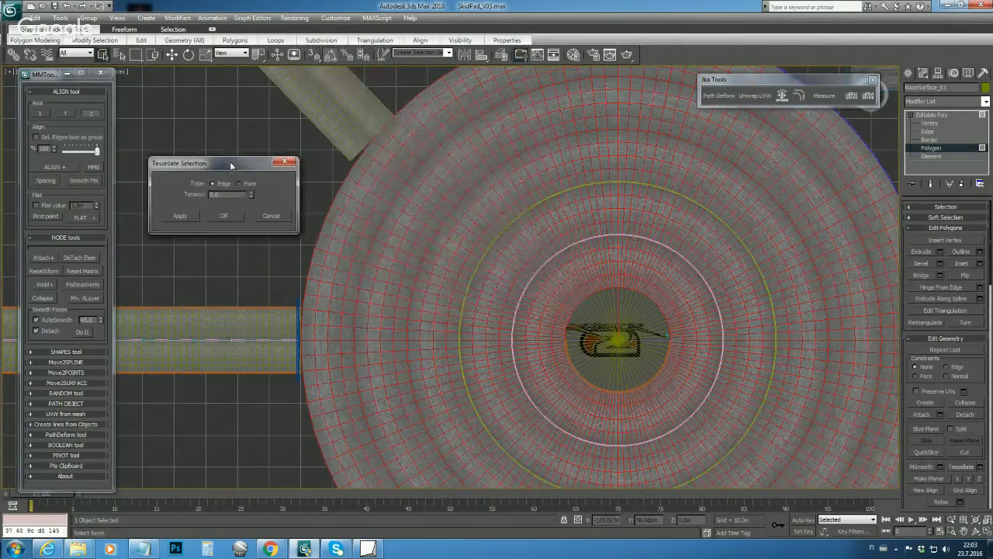
{"action": "left_click", "coordinate": [265, 218]}
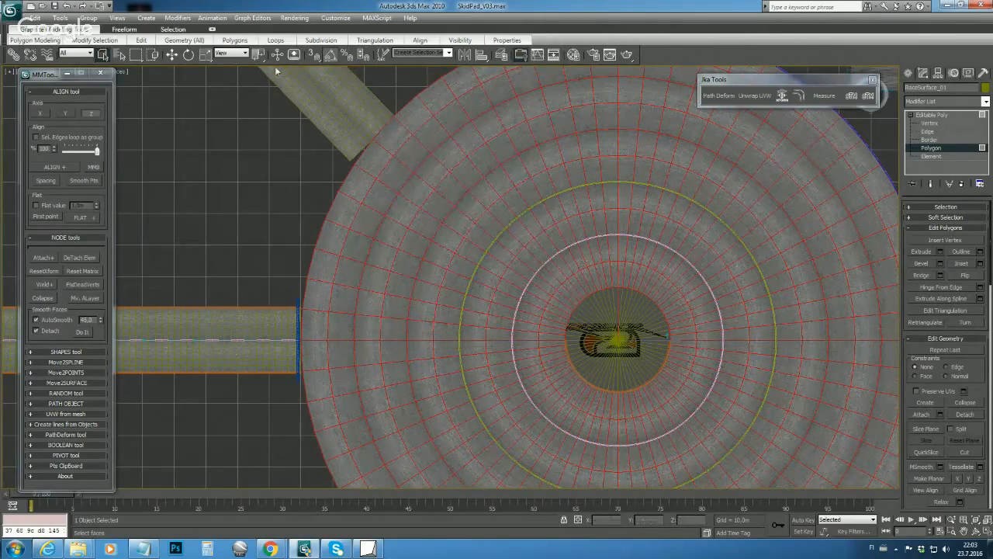
Step: Tessellate the round pad's selected polygons by Edge with a tension of 0,0
{"action": "mouse_move", "coordinate": [279, 44]}
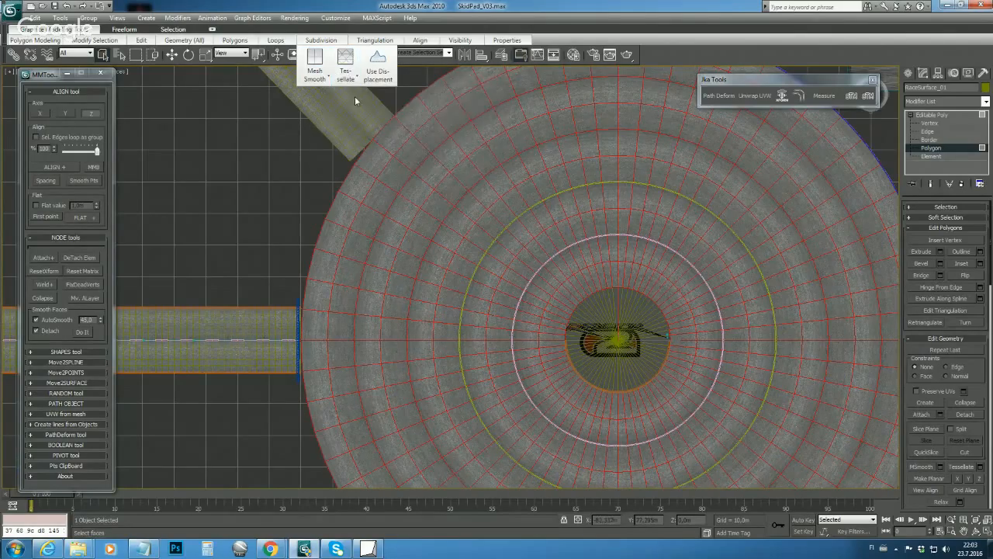
{"action": "left_click", "coordinate": [351, 83], "text": "shift"}
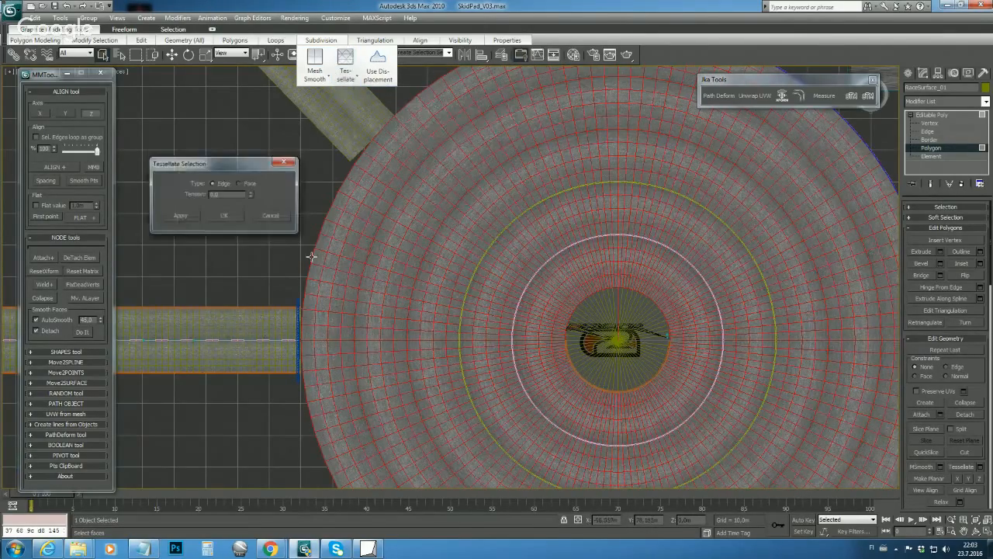
{"action": "middle_click_drag", "start_coordinate": [348, 298], "coordinate": [503, 239]}
{"action": "scroll", "coordinate": [379, 292], "scroll_direction": "up", "scroll_amount": 3}
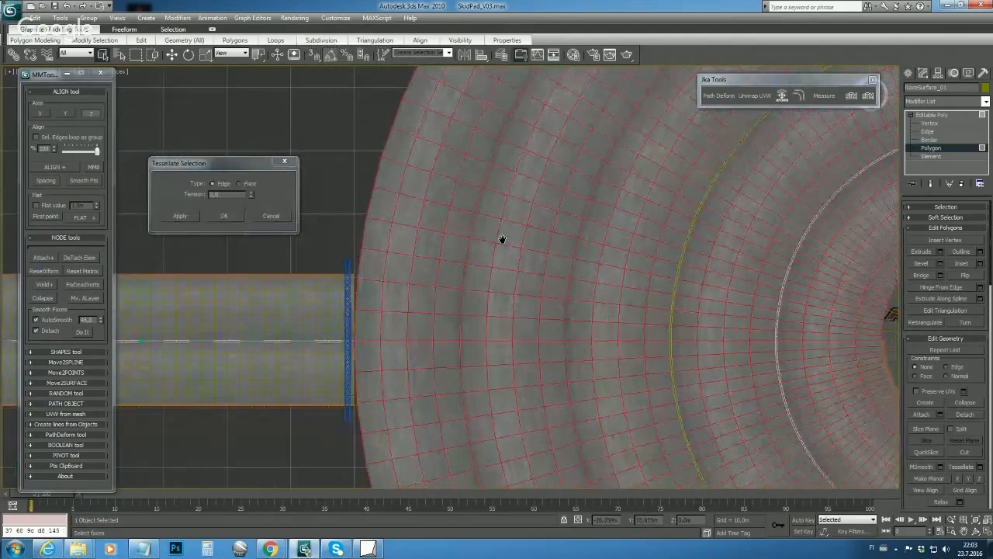
{"action": "left_click", "coordinate": [251, 193]}
{"action": "left_click_drag", "start_coordinate": [250, 196], "coordinate": [204, 196]}
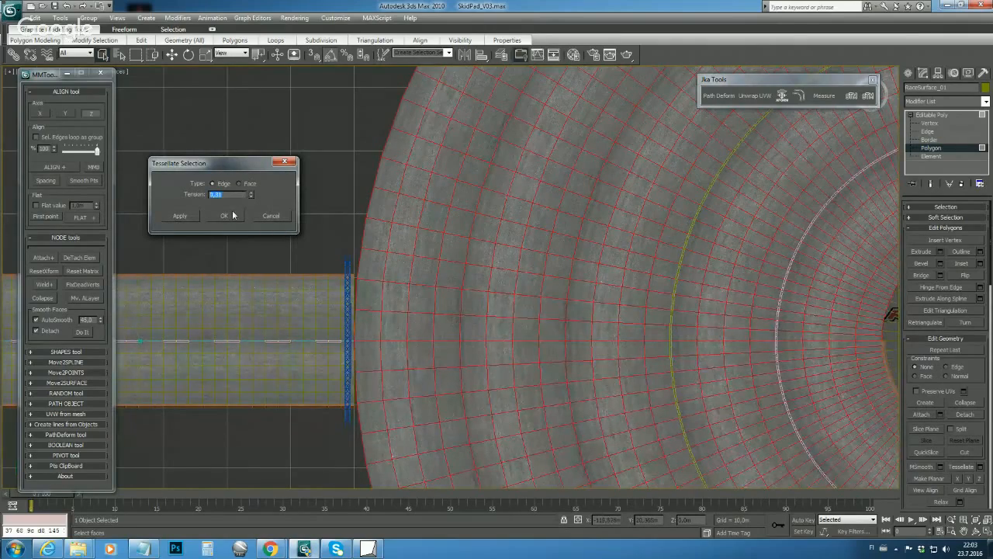
{"action": "type", "text": "0,"}
{"action": "scroll", "coordinate": [439, 283], "scroll_direction": "up", "scroll_amount": 4}
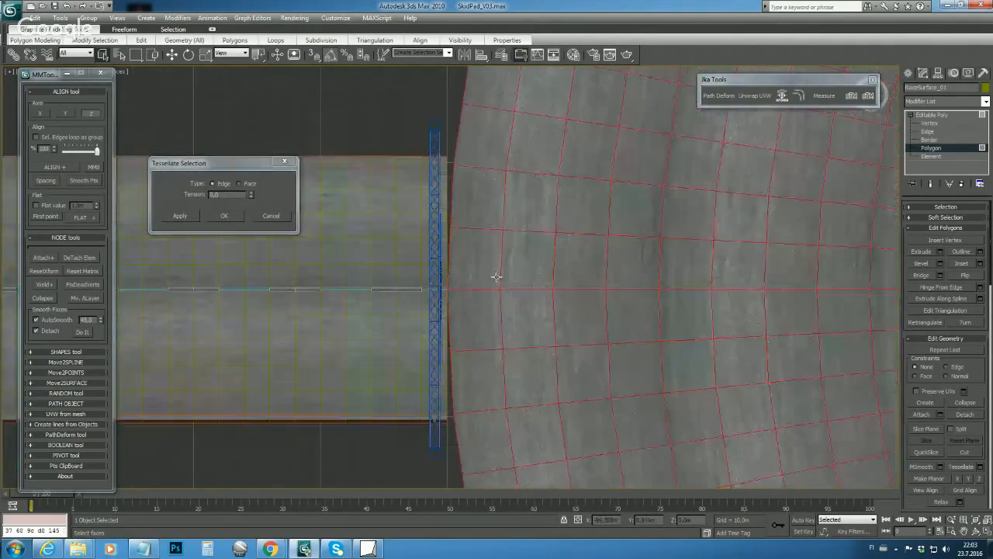
{"action": "scroll", "coordinate": [496, 277], "scroll_direction": "up", "scroll_amount": 2}
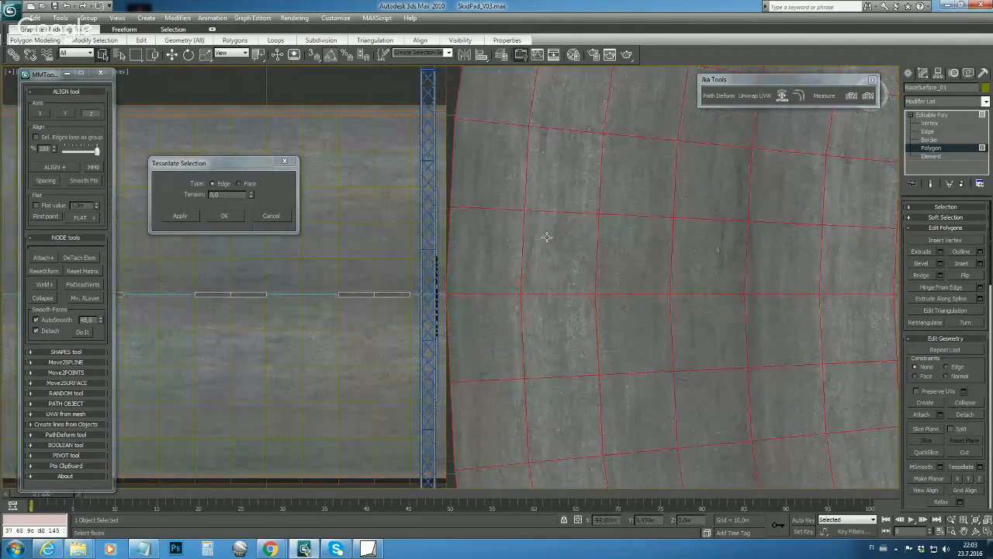
{"action": "middle_click_drag", "start_coordinate": [547, 237], "coordinate": [528, 250]}
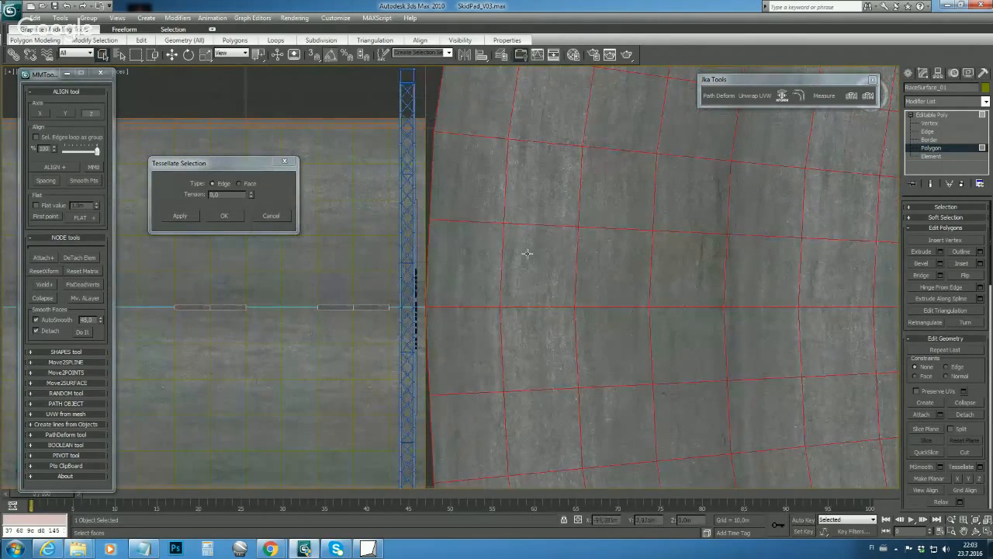
{"action": "left_click", "coordinate": [224, 217]}
{"action": "scroll", "coordinate": [383, 288], "scroll_direction": "down", "scroll_amount": 3}
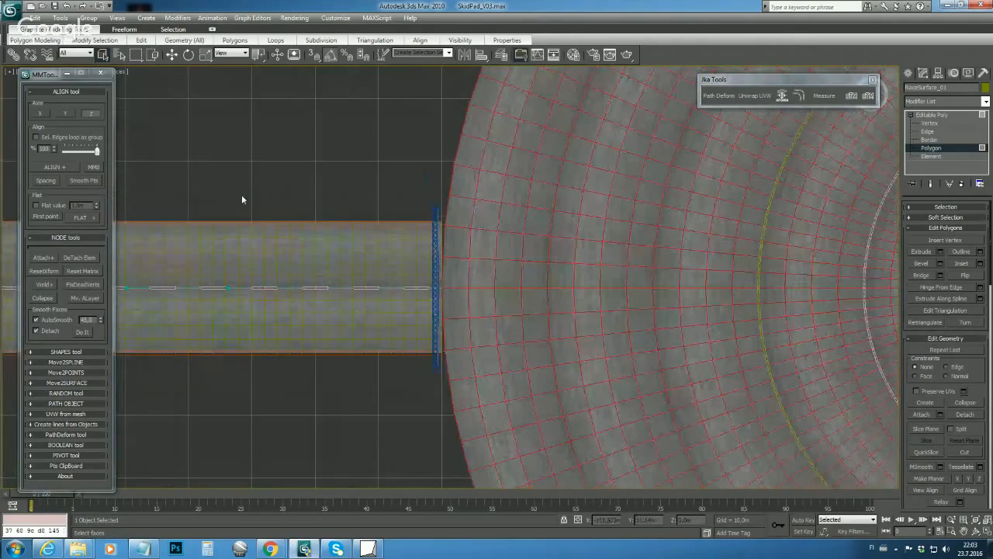
Step: Preview a second Edge-type tessellation of the round pad with tension 0,0, and discard both tessellation passes
{"action": "mouse_move", "coordinate": [321, 40]}
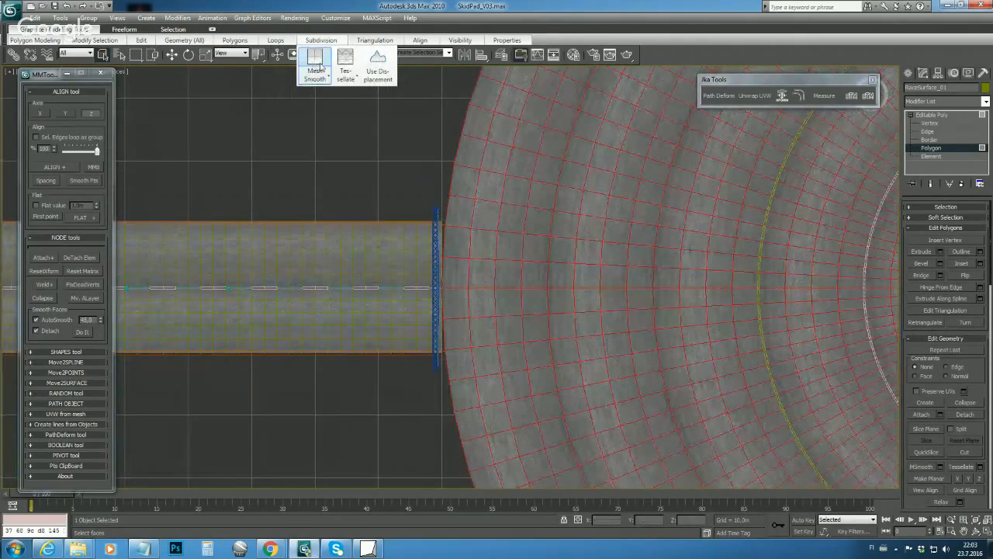
{"action": "left_click", "coordinate": [349, 78]}
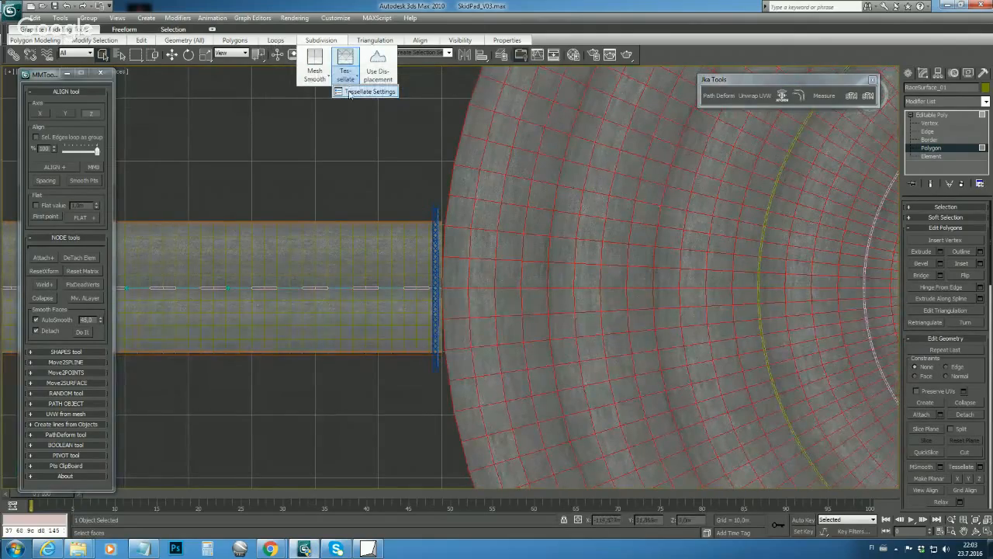
{"action": "left_click", "coordinate": [349, 92]}
{"action": "scroll", "coordinate": [509, 314], "scroll_direction": "up", "scroll_amount": 3}
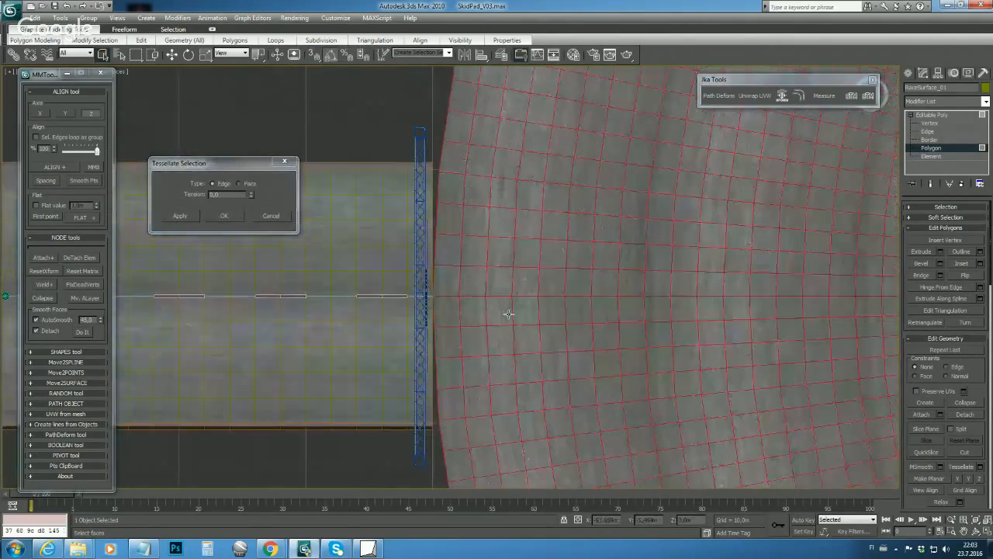
{"action": "middle_click_drag", "start_coordinate": [561, 276], "coordinate": [539, 319]}
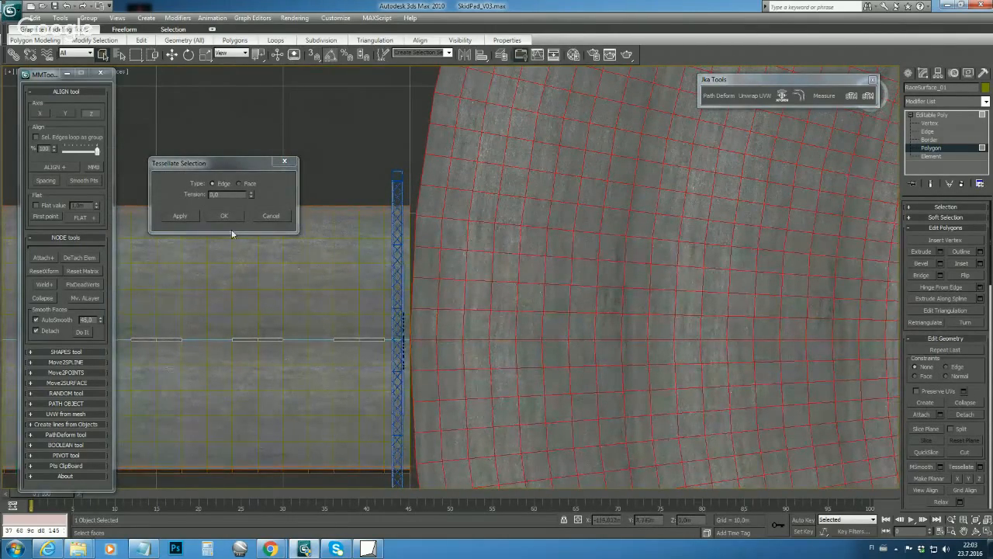
{"action": "left_click", "coordinate": [271, 216]}
Step: Examine the straight road, its curve and the whole track layout, comparing their mesh density with the round pad's
{"action": "scroll", "coordinate": [443, 281], "scroll_direction": "down", "scroll_amount": 5}
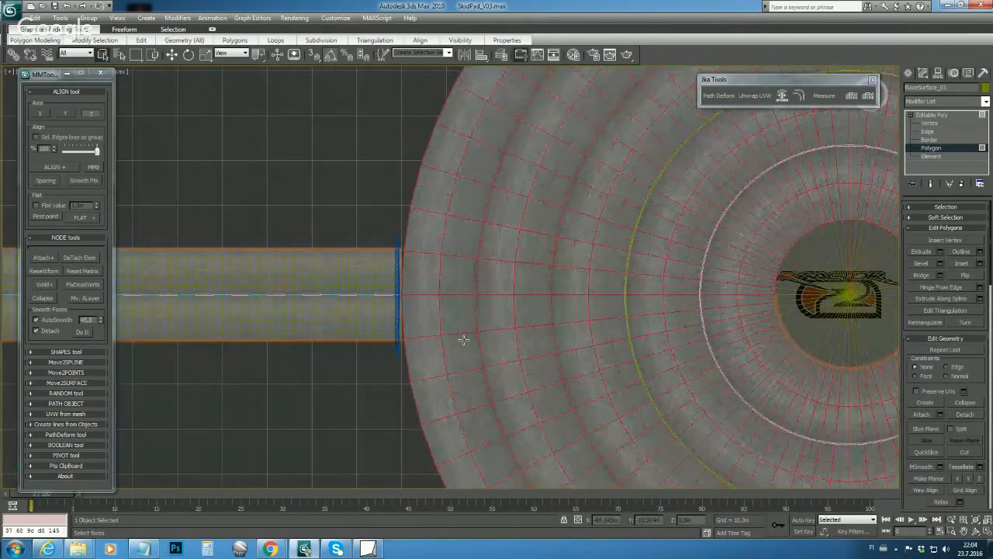
{"action": "scroll", "coordinate": [458, 345], "scroll_direction": "down", "scroll_amount": 6}
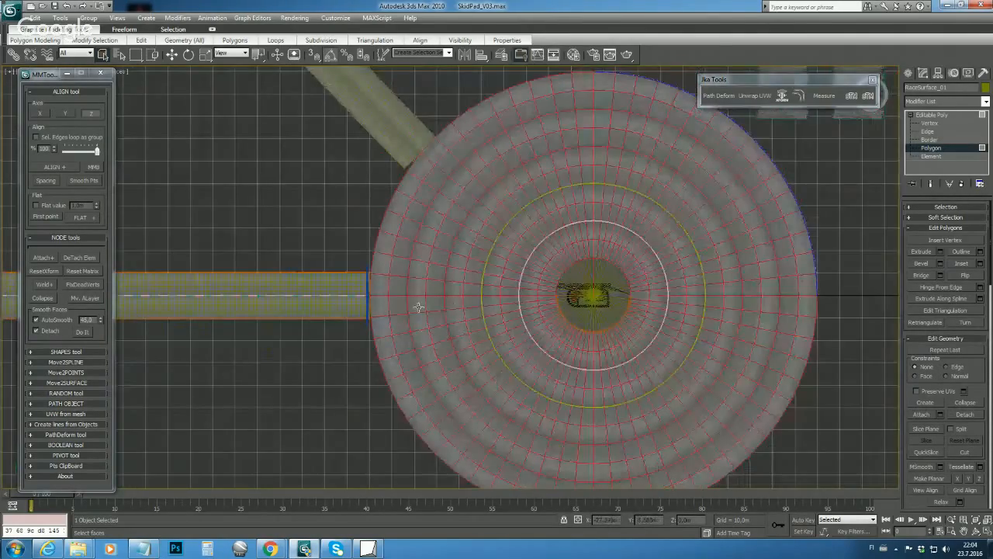
{"action": "scroll", "coordinate": [399, 284], "scroll_direction": "up", "scroll_amount": 2}
{"action": "middle_click_drag", "start_coordinate": [139, 324], "coordinate": [623, 288]}
{"action": "scroll", "coordinate": [399, 284], "scroll_direction": "down", "scroll_amount": 4}
{"action": "scroll", "coordinate": [454, 274], "scroll_direction": "up", "scroll_amount": 2}
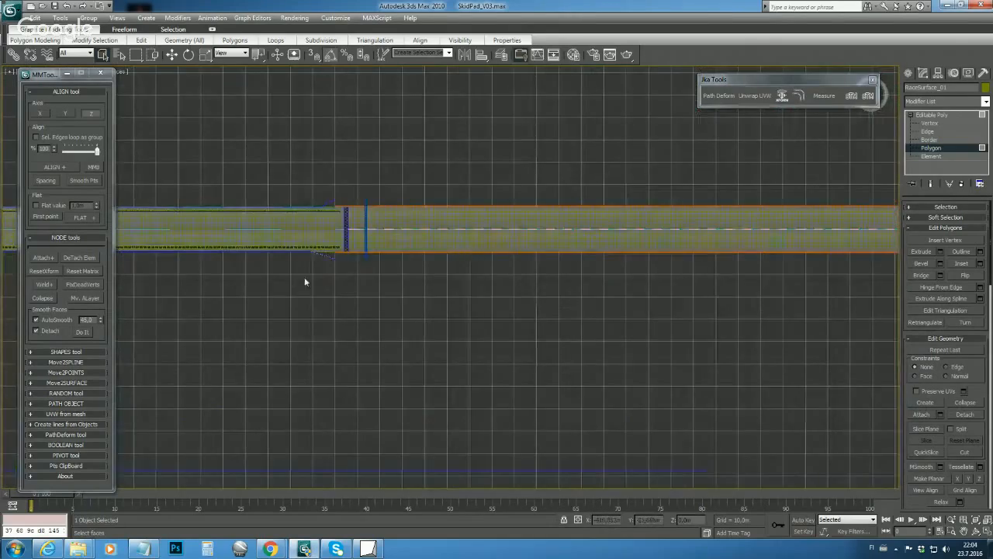
{"action": "middle_click_drag", "start_coordinate": [260, 275], "coordinate": [793, 369]}
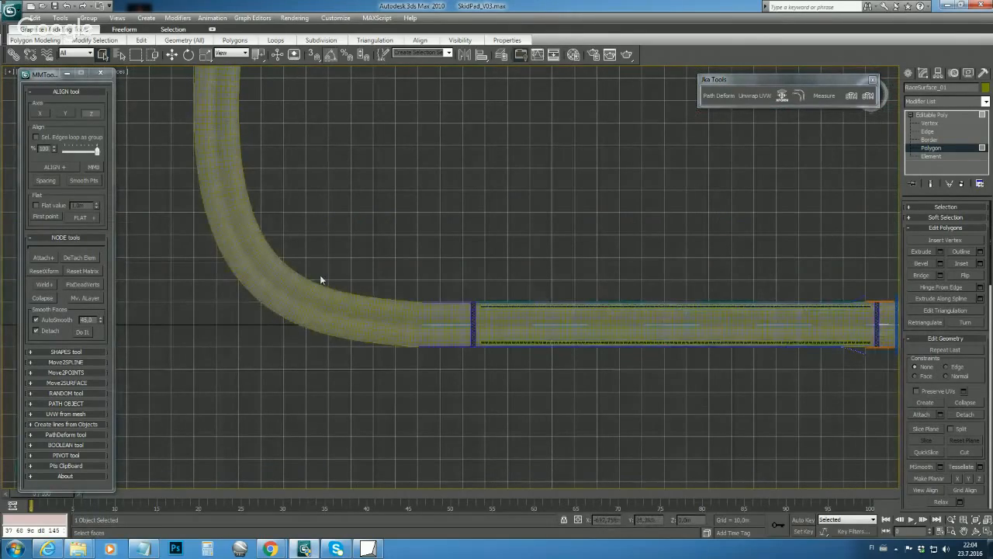
{"action": "scroll", "coordinate": [476, 339], "scroll_direction": "down", "scroll_amount": 5}
{"action": "middle_click_drag", "start_coordinate": [623, 348], "coordinate": [346, 327]}
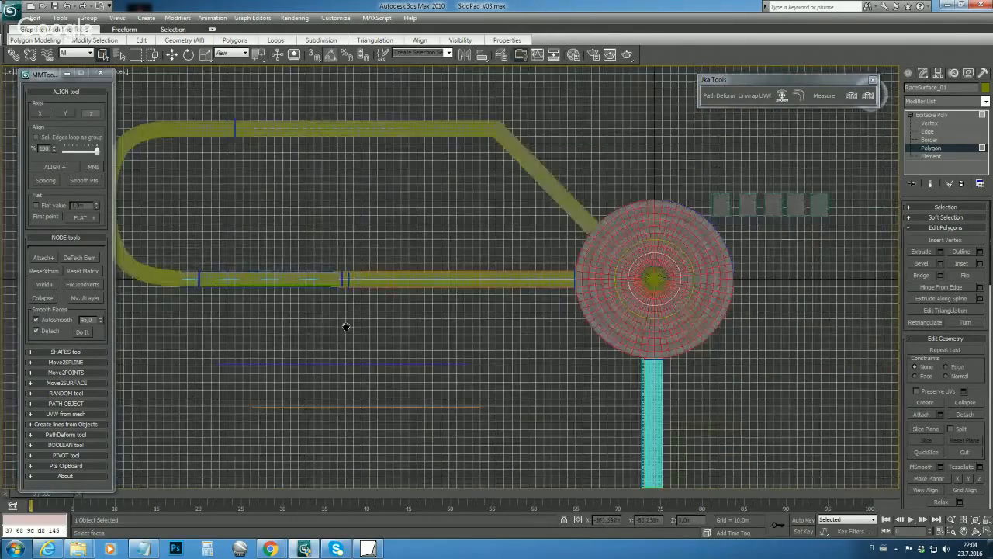
{"action": "middle_click_drag", "start_coordinate": [573, 342], "coordinate": [450, 308]}
{"action": "scroll", "coordinate": [457, 295], "scroll_direction": "up", "scroll_amount": 5}
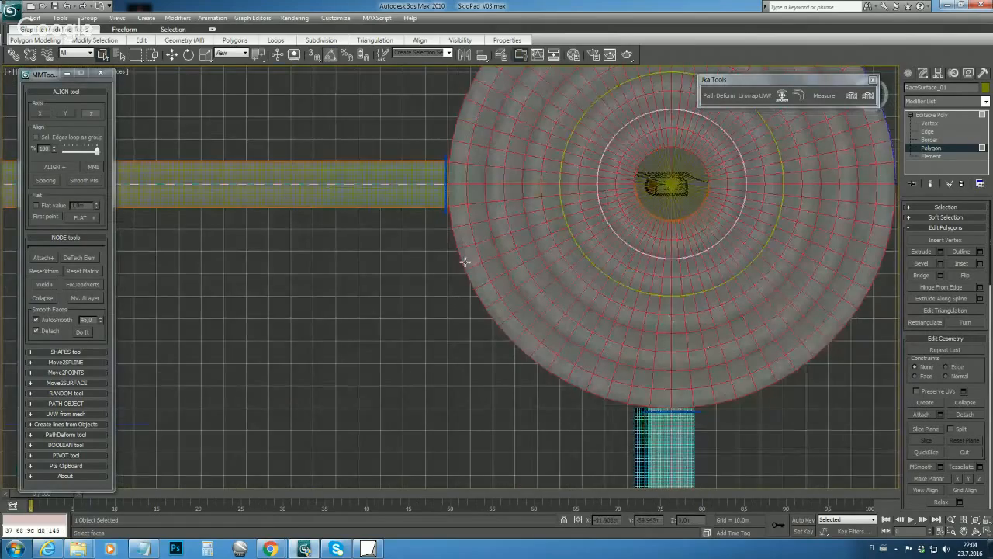
{"action": "middle_click_drag", "start_coordinate": [464, 261], "coordinate": [436, 328]}
{"action": "scroll", "coordinate": [445, 326], "scroll_direction": "up", "scroll_amount": 3}
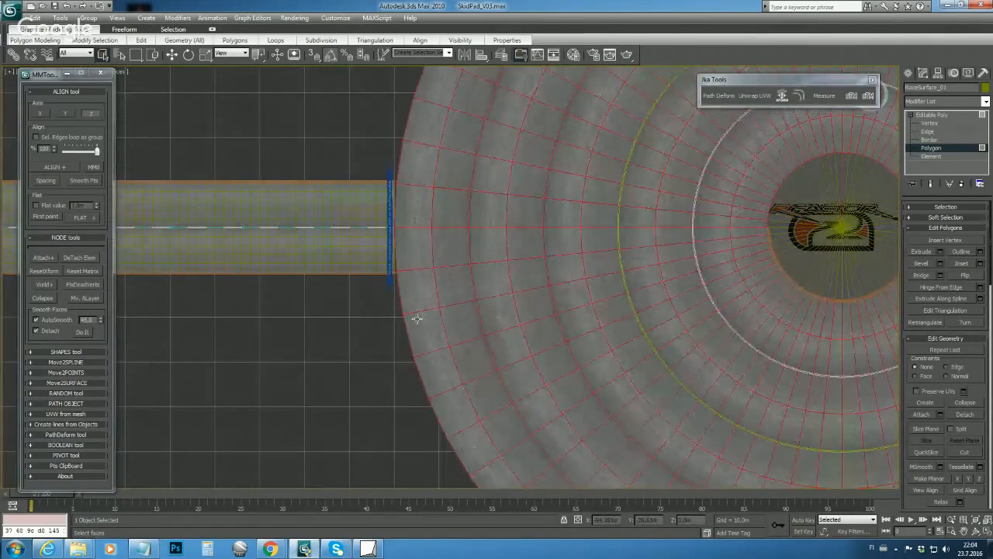
{"action": "middle_click_drag", "start_coordinate": [375, 337], "coordinate": [388, 354]}
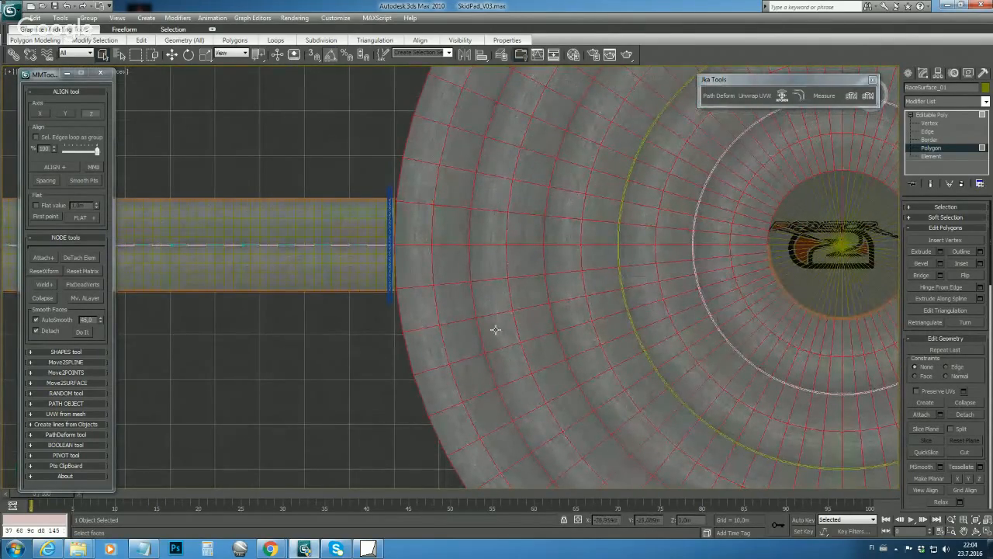
Step: Clear the round pad's polygon selection and enter Edge sub-object level, with the pad's upper rim framed
{"action": "middle_click_drag", "start_coordinate": [516, 226], "coordinate": [315, 444]}
{"action": "middle_click_drag", "start_coordinate": [635, 205], "coordinate": [421, 386]}
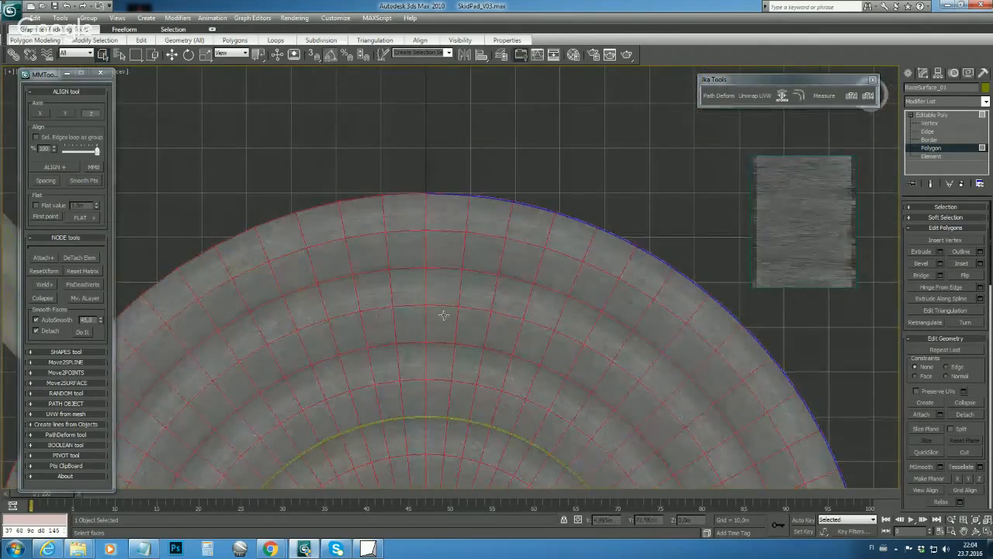
{"action": "scroll", "coordinate": [444, 314], "scroll_direction": "up", "scroll_amount": 2}
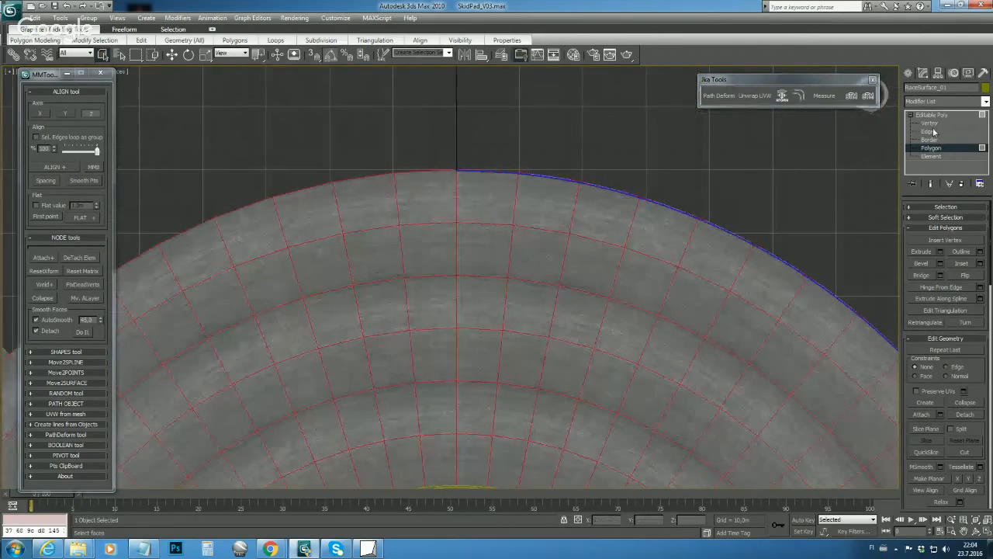
{"action": "left_click", "coordinate": [829, 162]}
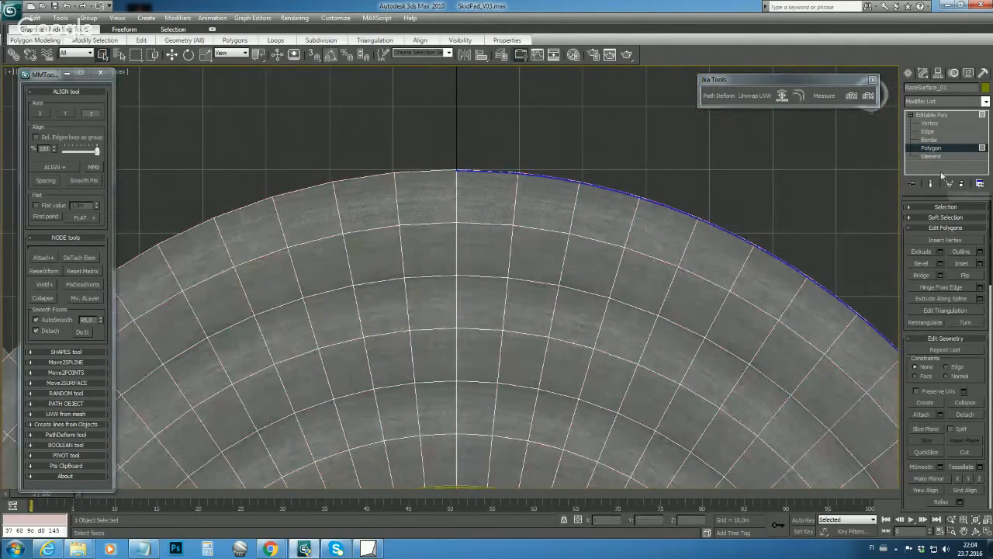
{"action": "left_click", "coordinate": [929, 133]}
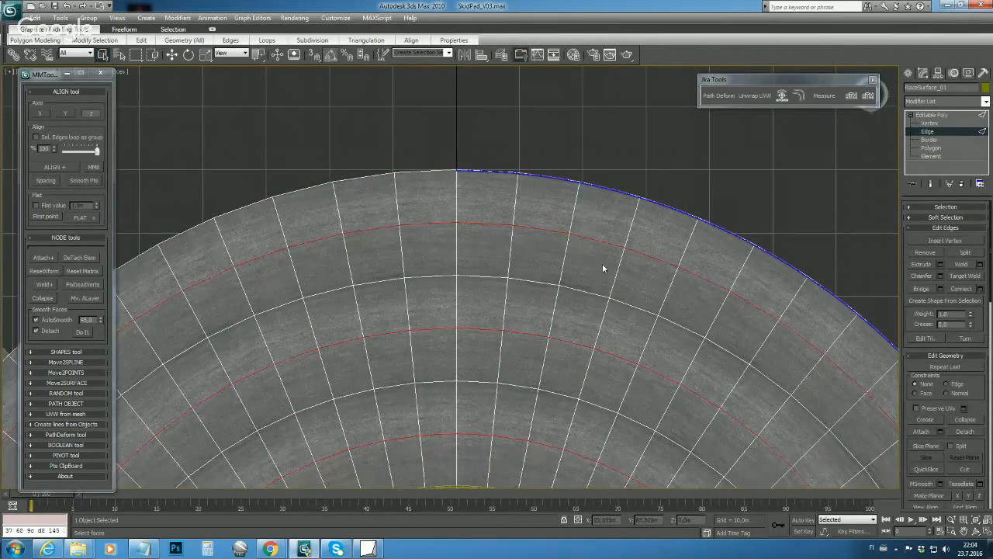
Step: Select five neighbouring radial edges across the second, third and fourth rings inward from the pad's upper rim
{"action": "left_click_drag", "start_coordinate": [594, 253], "coordinate": [327, 258]}
{"action": "left_click_drag", "start_coordinate": [328, 258], "coordinate": [328, 257]}
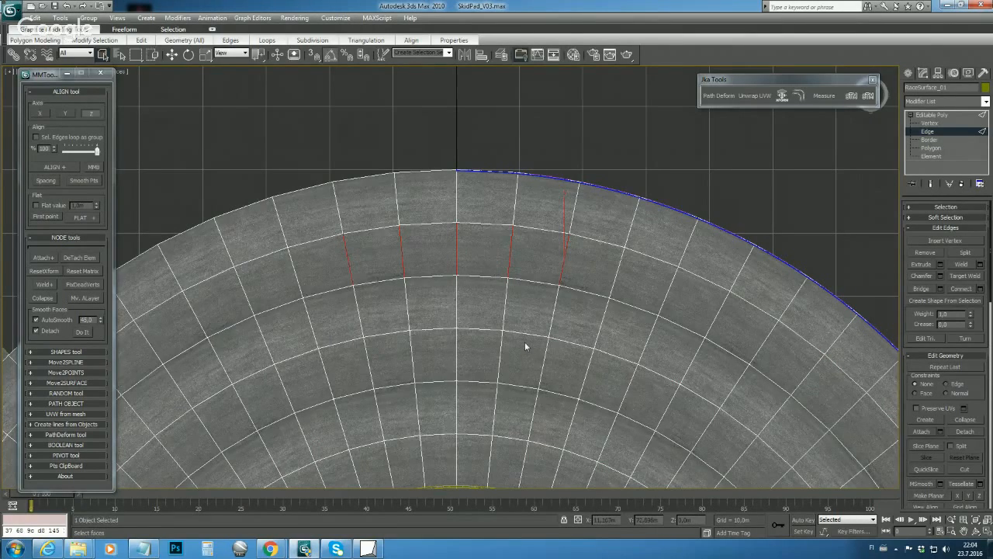
{"action": "middle_click_drag", "start_coordinate": [485, 338], "coordinate": [501, 312]}
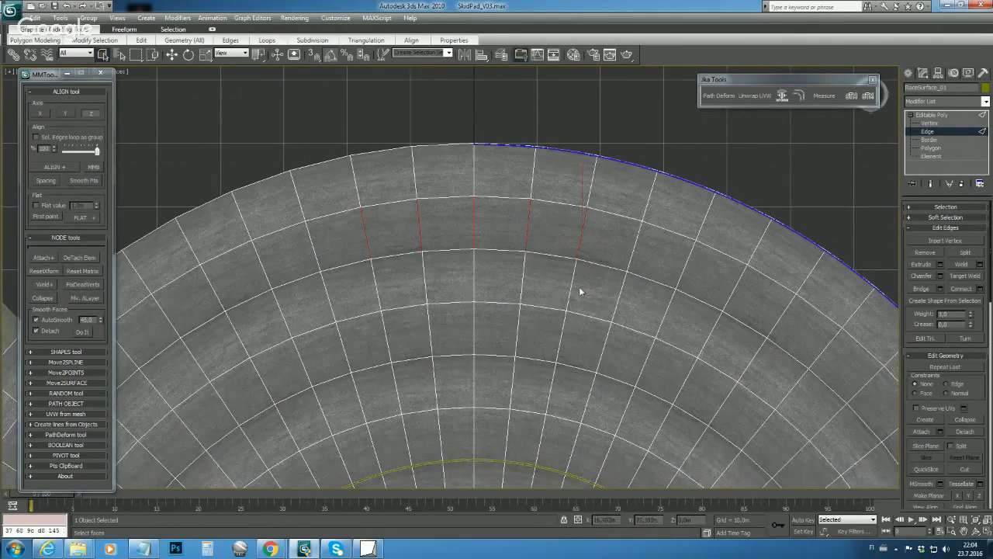
{"action": "left_click", "coordinate": [370, 288], "text": "ctrl"}
{"action": "left_click", "coordinate": [435, 349], "text": "ctrl"}
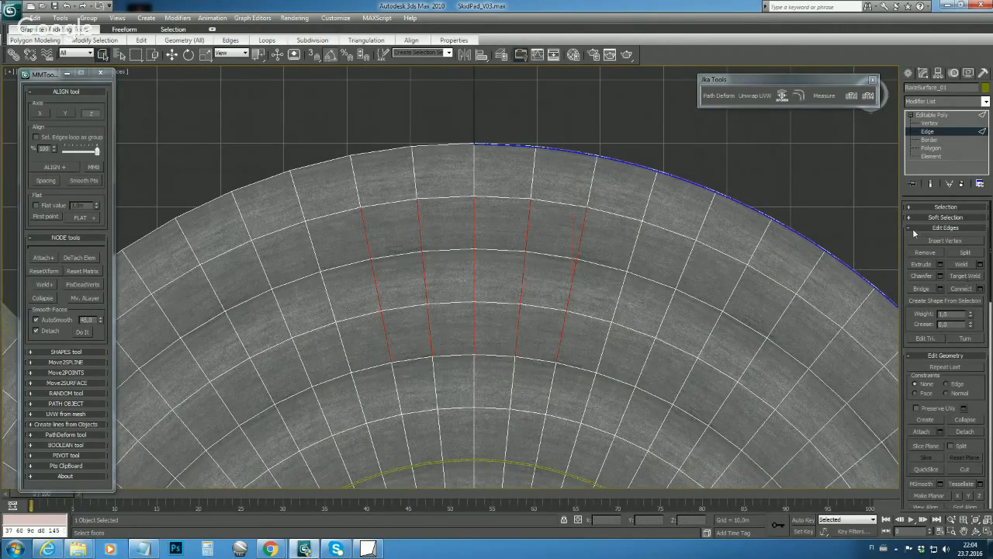
Step: Connect the selected radial edges with 2 segments and clear the edge selection
{"action": "left_click", "coordinate": [981, 289]}
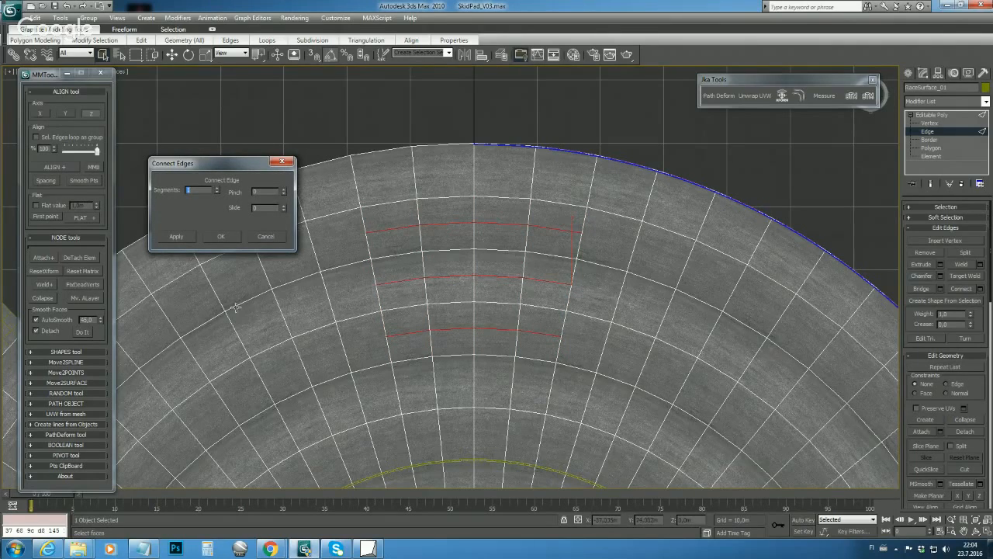
{"action": "left_click", "coordinate": [216, 189]}
{"action": "left_click", "coordinate": [223, 236]}
{"action": "left_click", "coordinate": [475, 126]}
{"action": "mouse_move", "coordinate": [447, 326]}
{"action": "middle_mouse_down"}
{"action": "mouse_move", "coordinate": [461, 337]}
{"action": "mouse_move", "coordinate": [465, 326]}
{"action": "middle_mouse_up"}
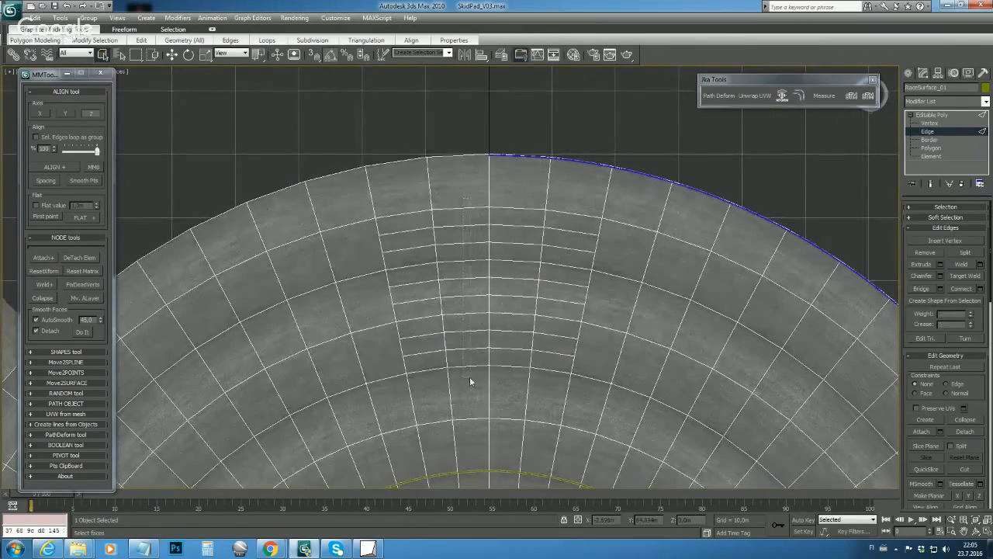
Step: Connect the ring edges in the column just left of the pad's vertical centre line with 2 segments and clear the selection
{"action": "left_click", "coordinate": [464, 208], "text": "shift"}
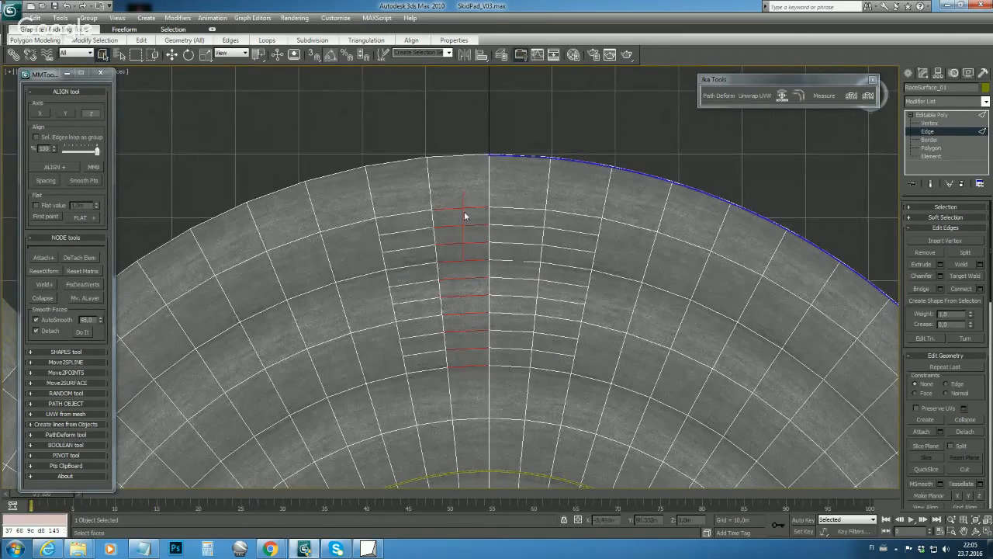
{"action": "left_click", "coordinate": [979, 288]}
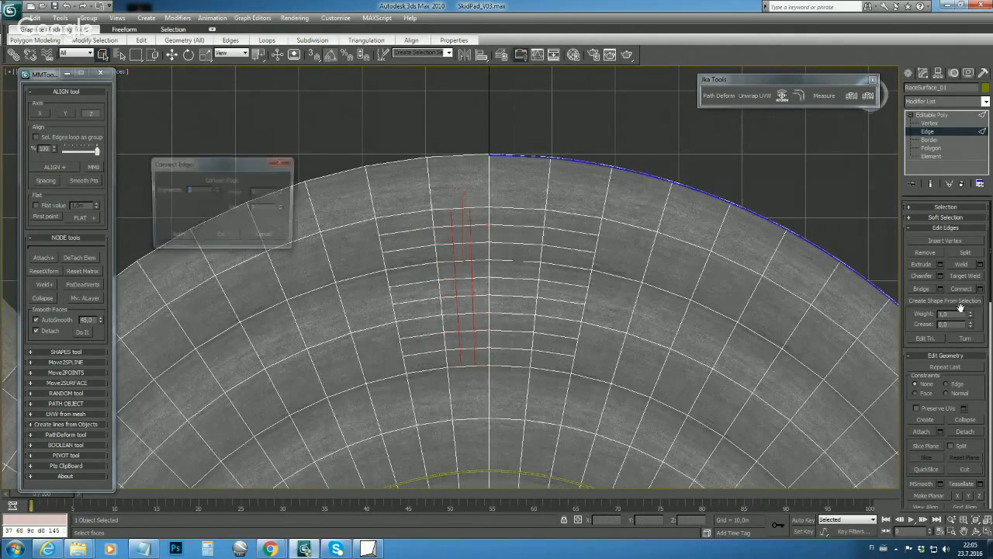
{"action": "left_click", "coordinate": [221, 236]}
{"action": "left_click", "coordinate": [556, 103]}
{"action": "middle_click_drag", "start_coordinate": [468, 344], "coordinate": [545, 335]}
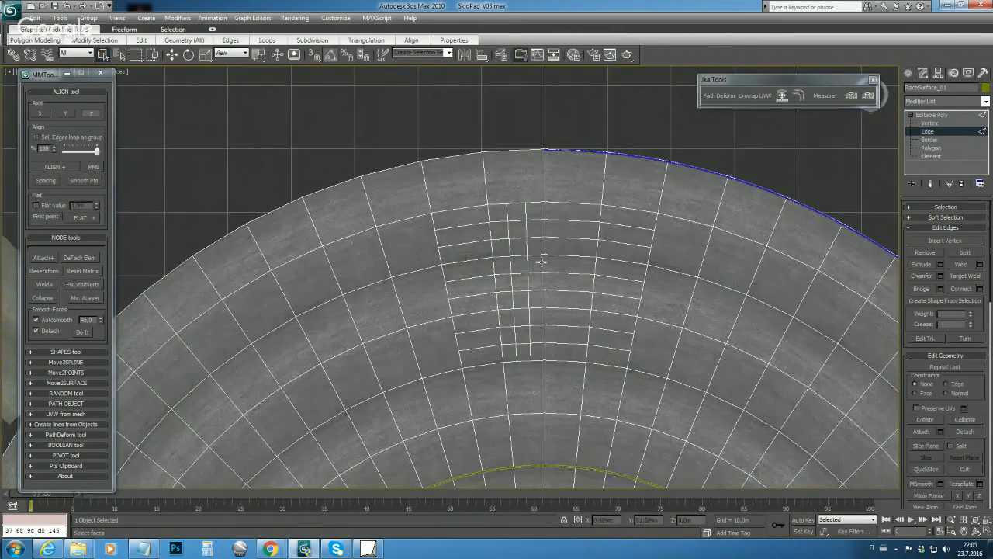
Step: Undo both edge connections on the round pad along with the radial edge selection
{"action": "scroll", "coordinate": [528, 340], "scroll_direction": "down", "scroll_amount": 3}
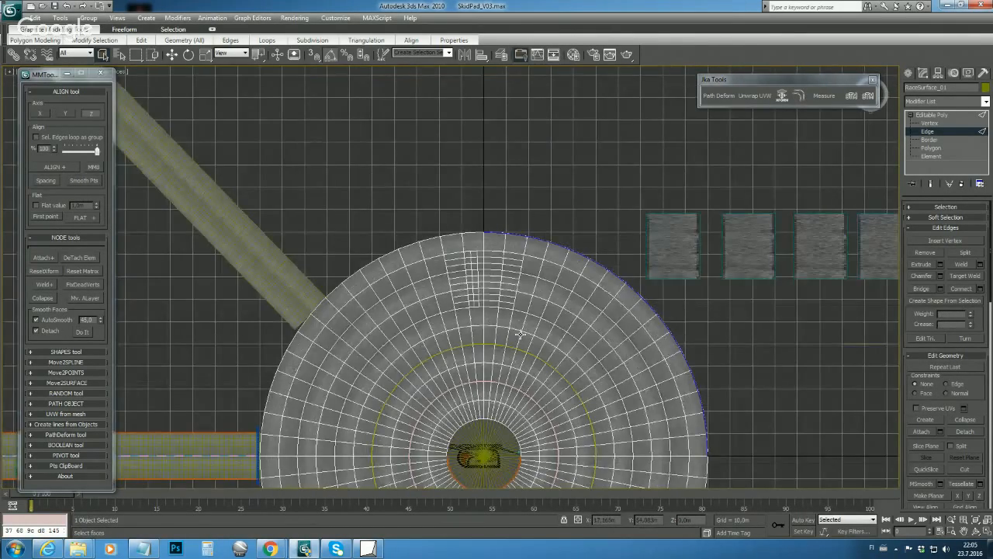
{"action": "scroll", "coordinate": [520, 334], "scroll_direction": "up", "scroll_amount": 4}
{"action": "middle_click_drag", "start_coordinate": [530, 357], "coordinate": [491, 332]}
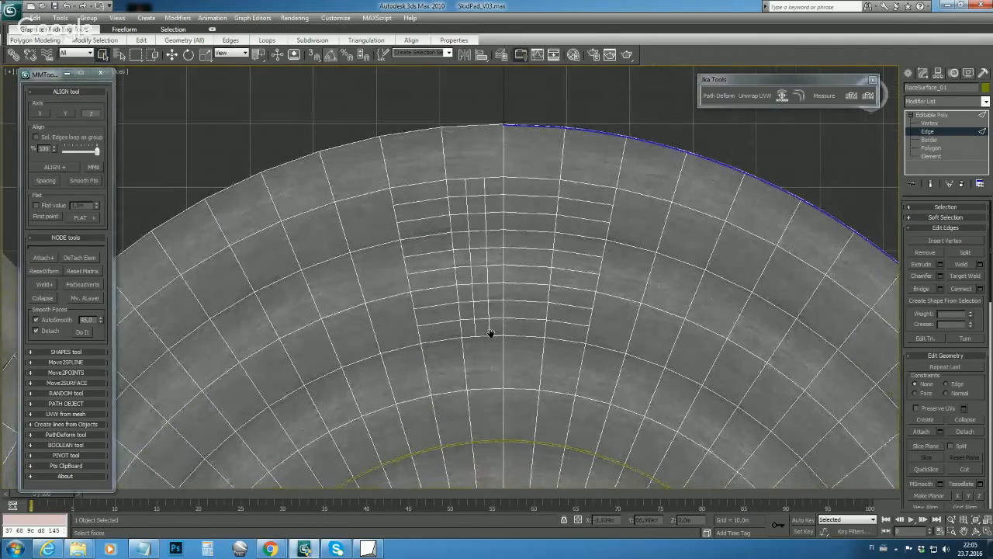
{"action": "scroll", "coordinate": [501, 341], "scroll_direction": "down", "scroll_amount": 5}
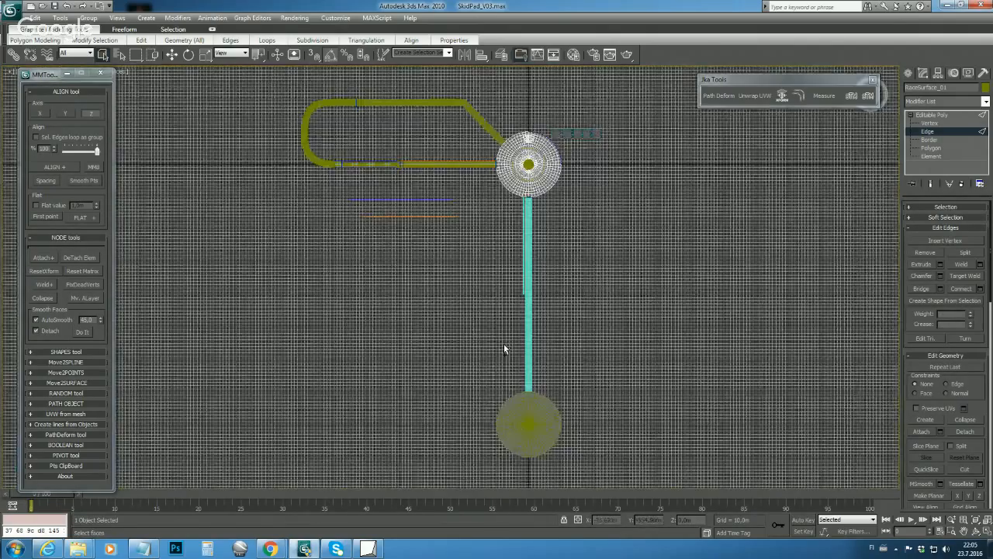
{"action": "scroll", "coordinate": [506, 336], "scroll_direction": "up", "scroll_amount": 3}
{"action": "scroll", "coordinate": [508, 331], "scroll_direction": "up", "scroll_amount": 8}
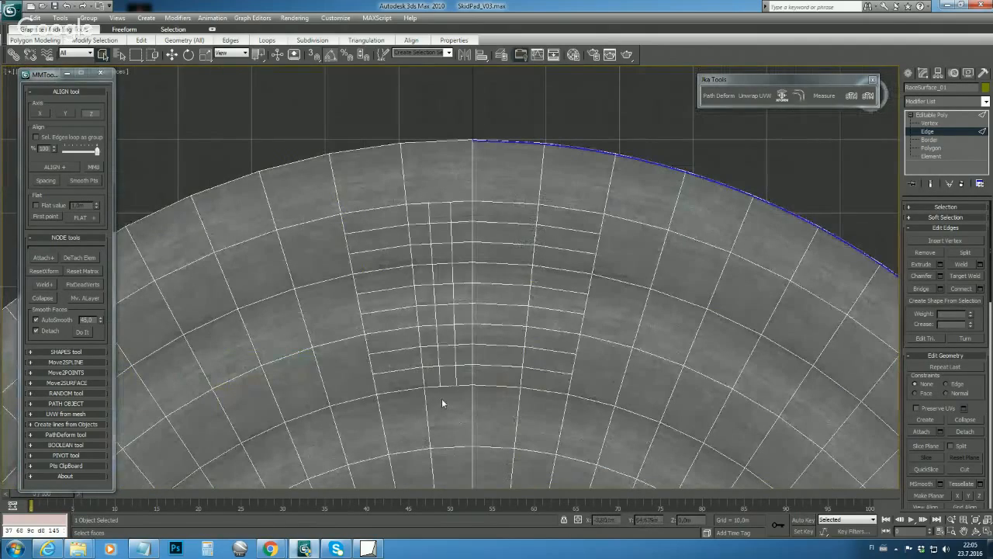
{"action": "key", "text": "ctrl+z"}
{"action": "key", "text": "ctrl+z"}
{"action": "key", "text": "ctrl+z"}
{"action": "key", "text": "ctrl+z"}
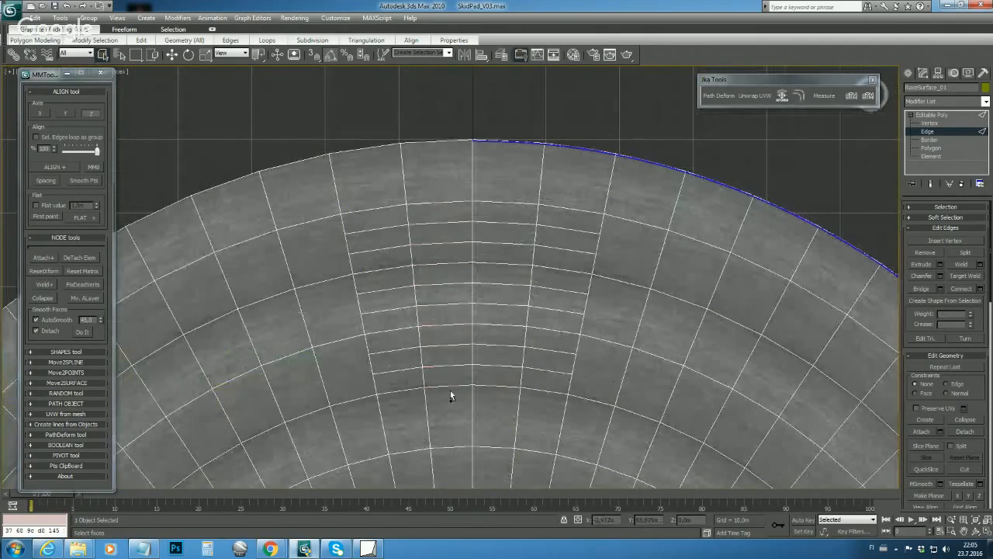
{"action": "key", "text": "ctrl+z"}
{"action": "key", "text": "ctrl+z"}
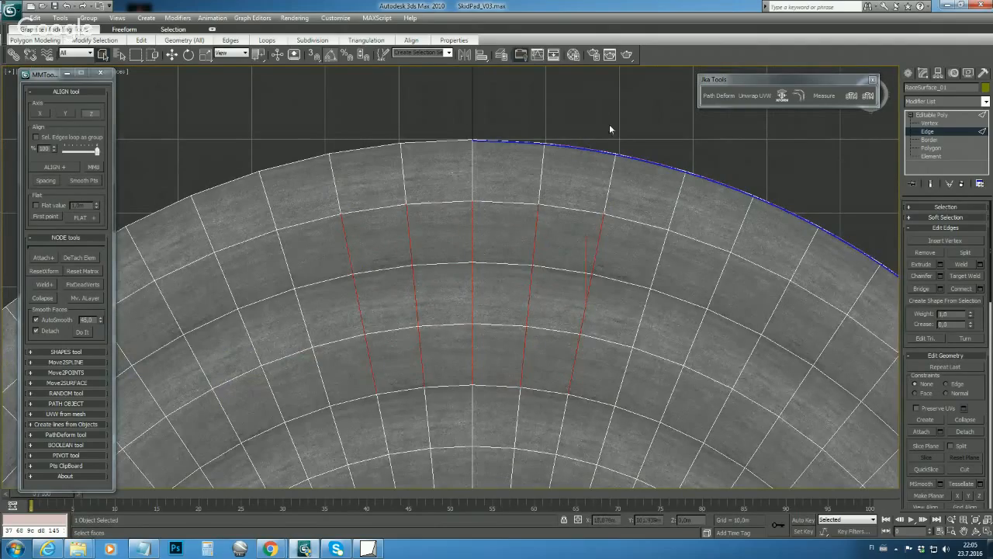
{"action": "key", "text": "ctrl+z"}
Step: Minimize the MMTools window and switch to an orbited Perspective view framing the barrier on the pad's far rim
{"action": "scroll", "coordinate": [528, 321], "scroll_direction": "down", "scroll_amount": 6}
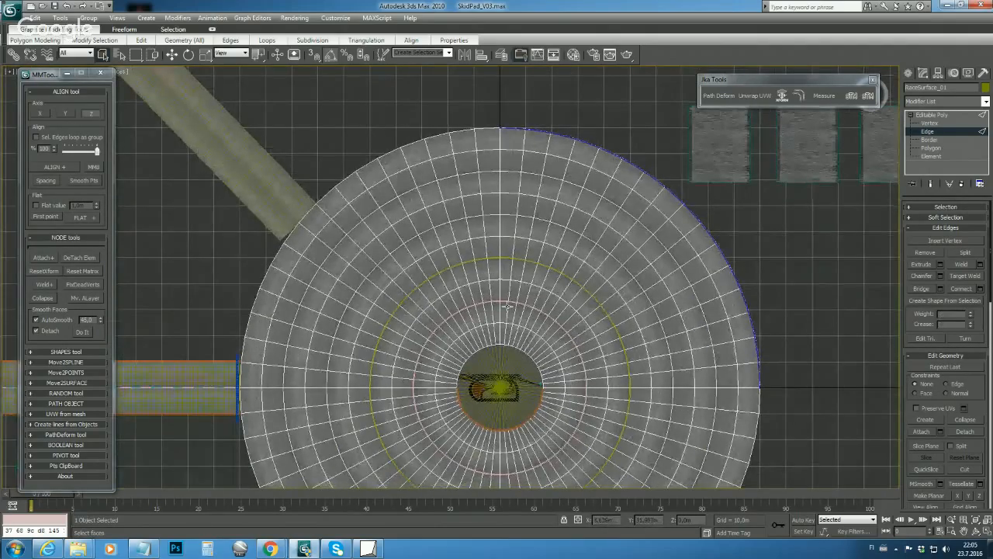
{"action": "middle_click_drag", "start_coordinate": [523, 346], "coordinate": [511, 324]}
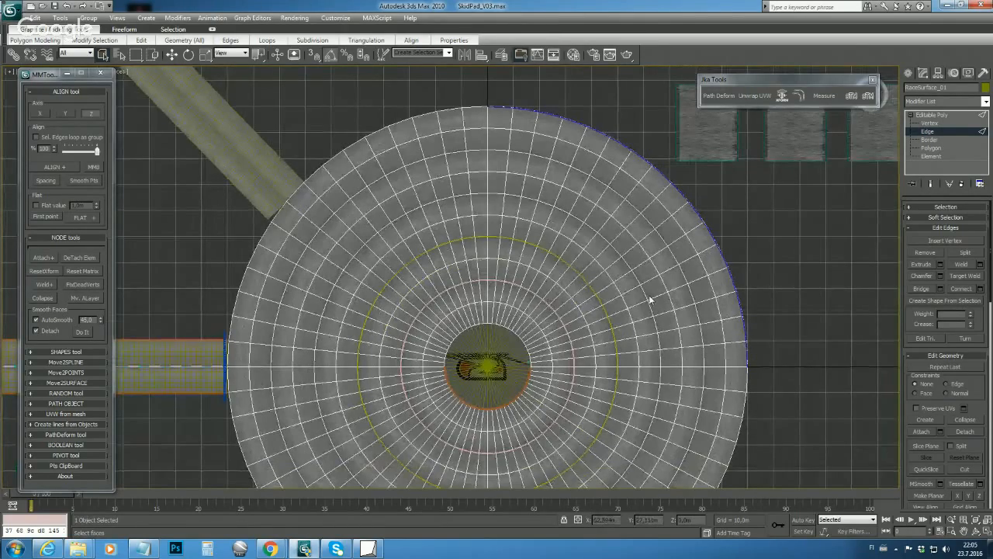
{"action": "left_click", "coordinate": [67, 73]}
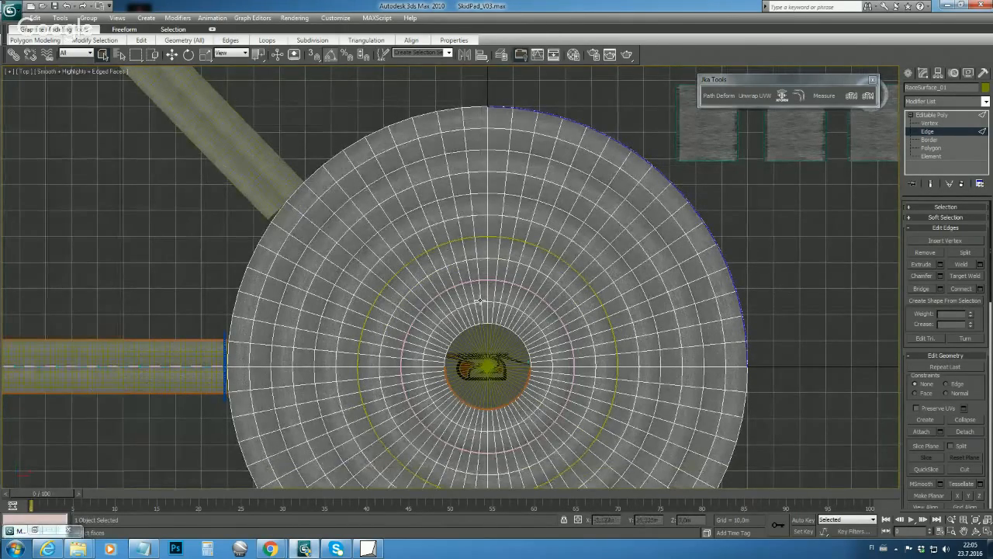
{"action": "key", "text": "p"}
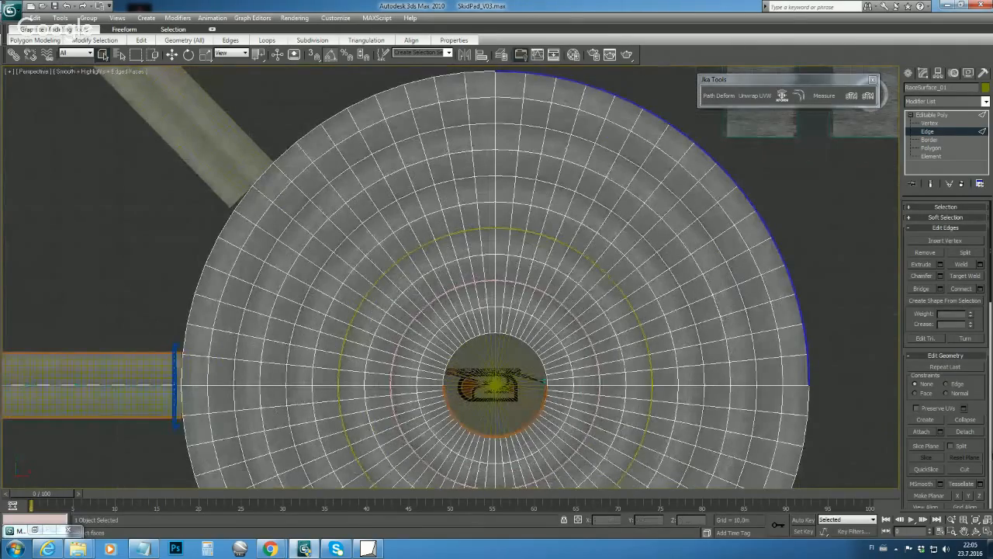
{"action": "left_click", "coordinate": [974, 533]}
{"action": "left_click_drag", "start_coordinate": [534, 314], "coordinate": [548, 258]}
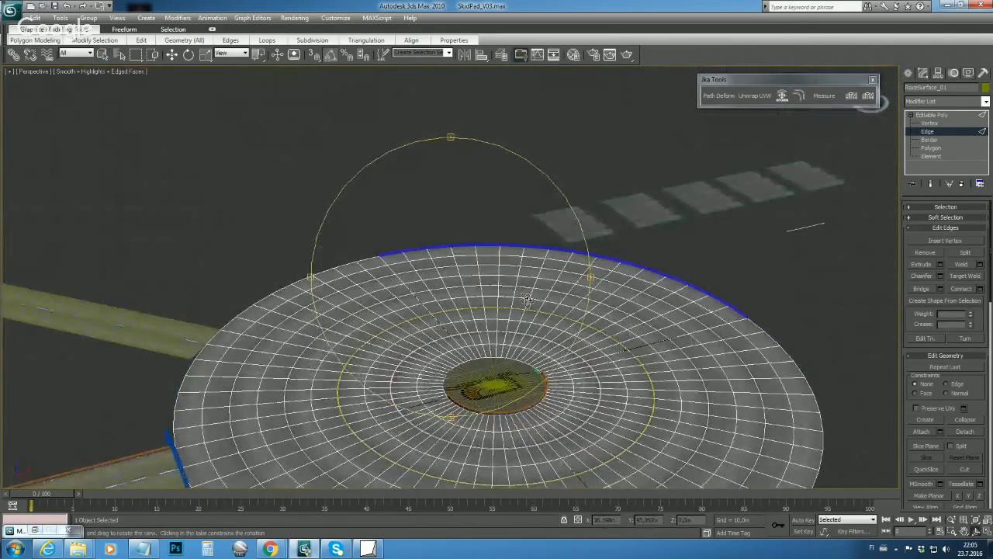
{"action": "scroll", "coordinate": [527, 299], "scroll_direction": "up", "scroll_amount": 8}
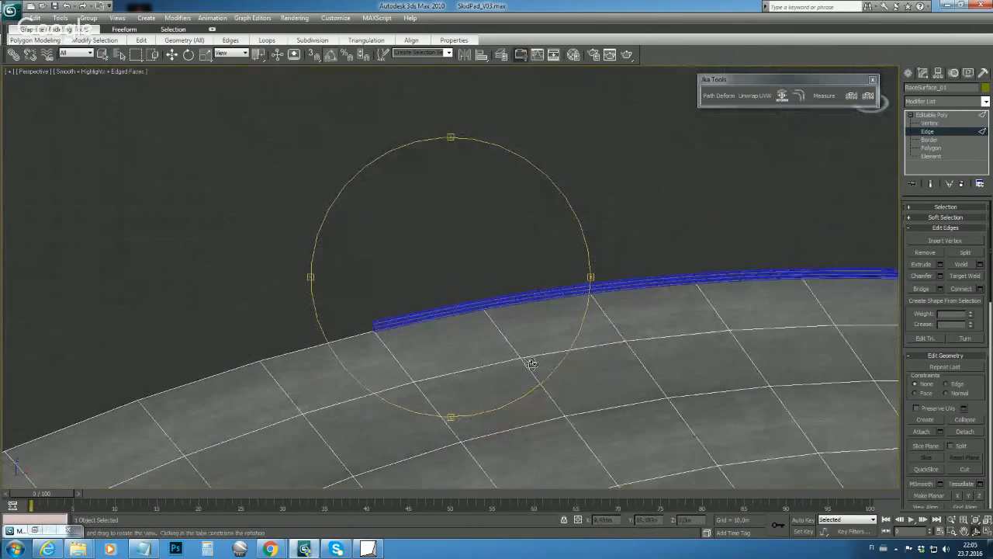
{"action": "scroll", "coordinate": [531, 363], "scroll_direction": "down", "scroll_amount": 1}
{"action": "right_click", "coordinate": [532, 362]}
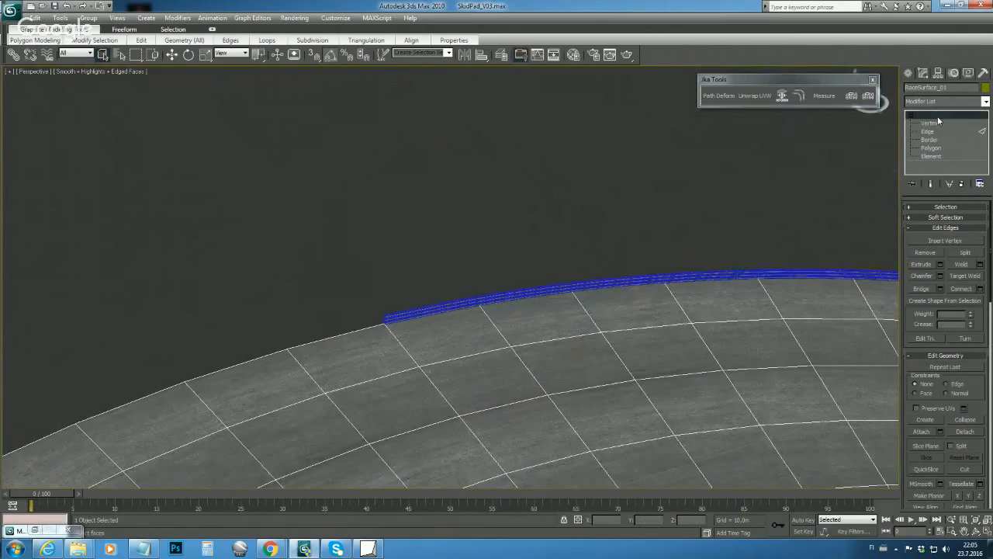
Step: Leave Edge sub-object level and select the Armco01 barrier along the pad's outer rim
{"action": "left_click", "coordinate": [935, 115]}
{"action": "left_click", "coordinate": [556, 288]}
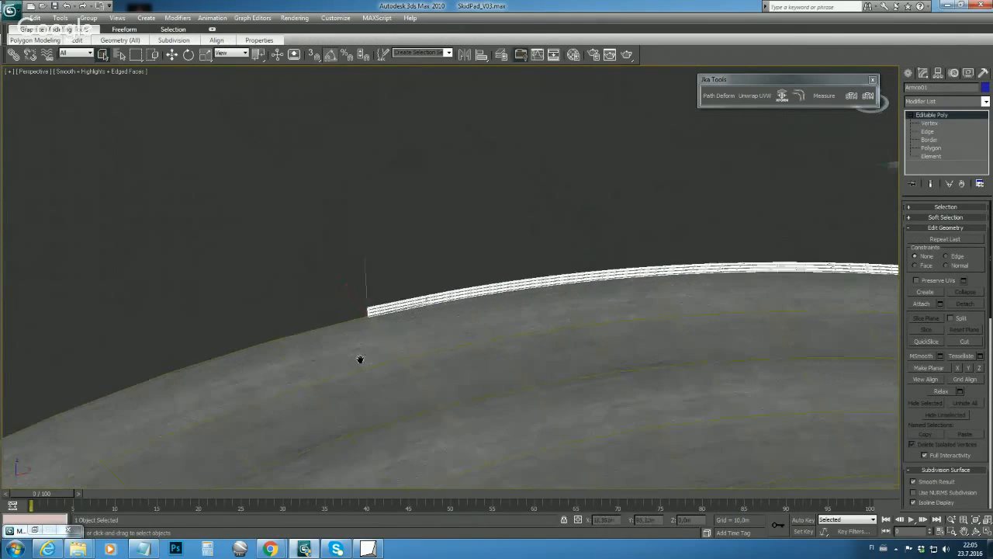
{"action": "scroll", "coordinate": [383, 365], "scroll_direction": "down", "scroll_amount": 5}
{"action": "scroll", "coordinate": [394, 368], "scroll_direction": "up", "scroll_amount": 2}
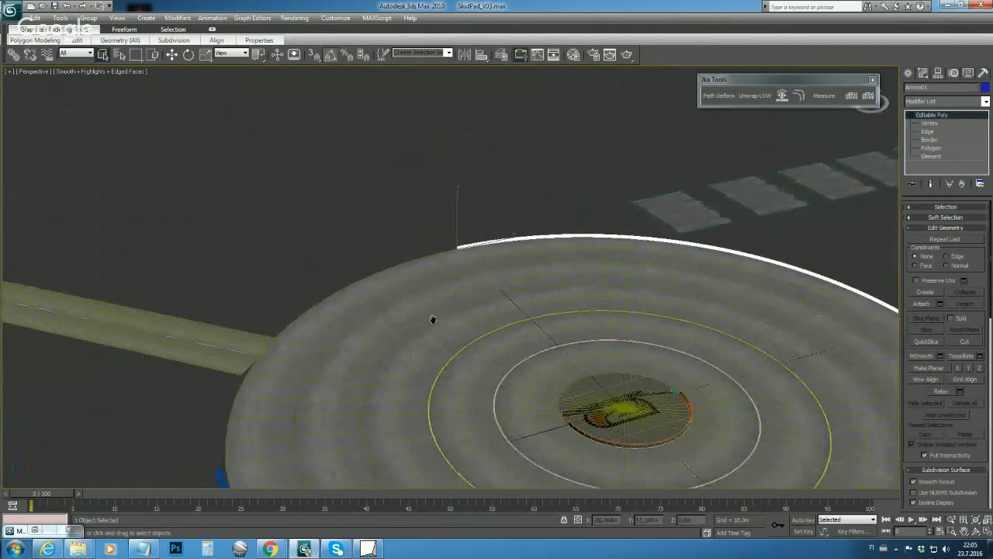
{"action": "middle_click_drag", "start_coordinate": [489, 357], "coordinate": [215, 242]}
Step: Inspect the outer rim barrier from the opposite side with the edged-faces display turned off
{"action": "left_click", "coordinate": [966, 531]}
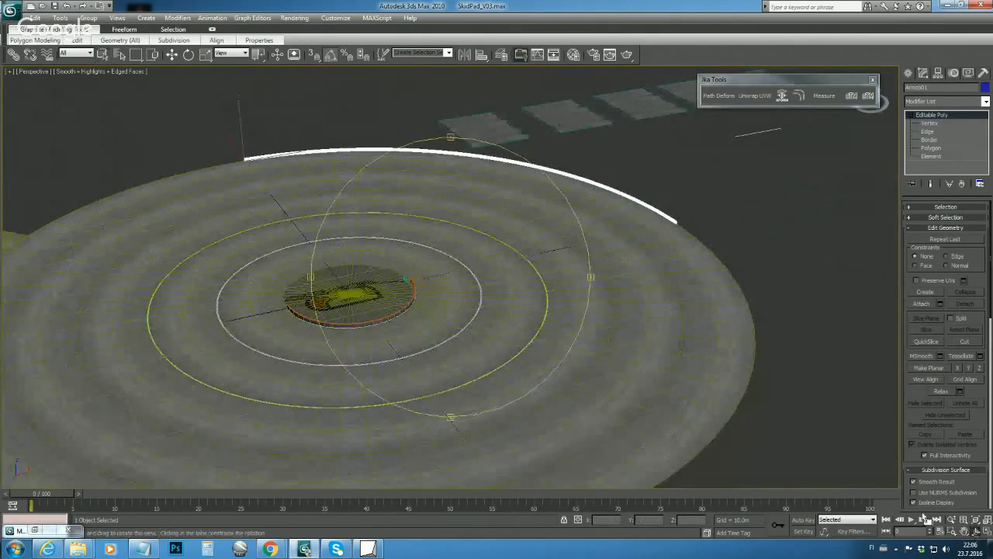
{"action": "left_click_drag", "start_coordinate": [592, 275], "coordinate": [615, 237]}
{"action": "scroll", "coordinate": [539, 292], "scroll_direction": "up", "scroll_amount": 6}
{"action": "right_click", "coordinate": [509, 203]}
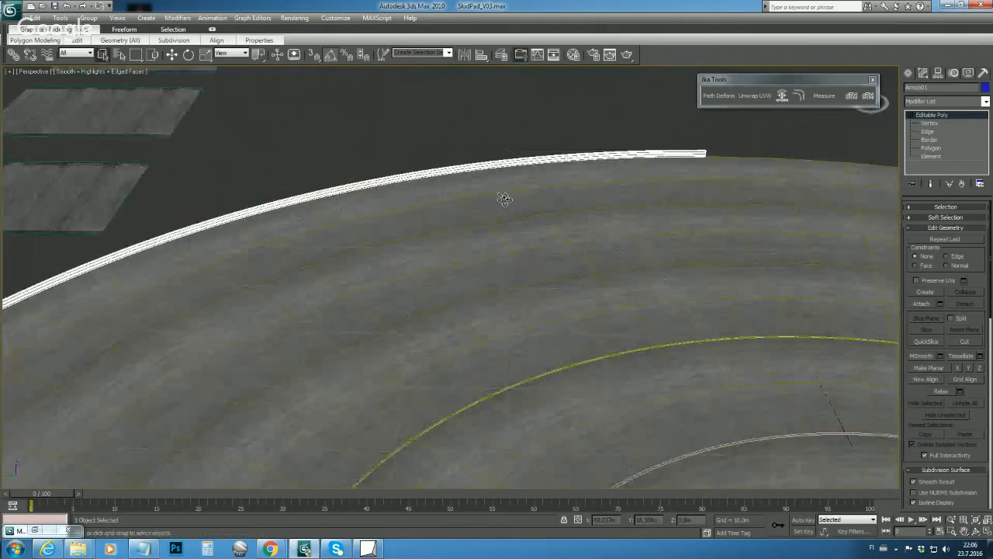
{"action": "key", "text": "F4"}
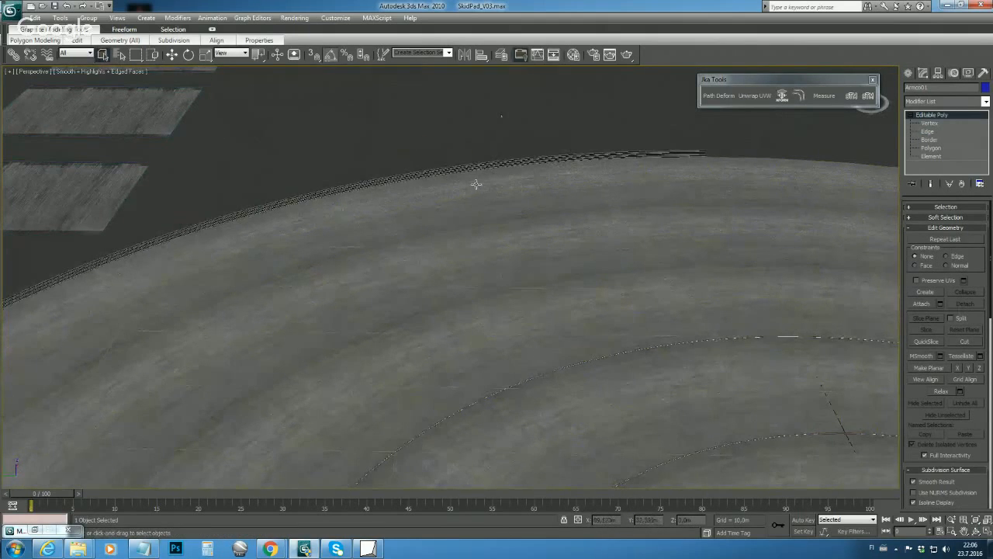
{"action": "left_click", "coordinate": [494, 170]}
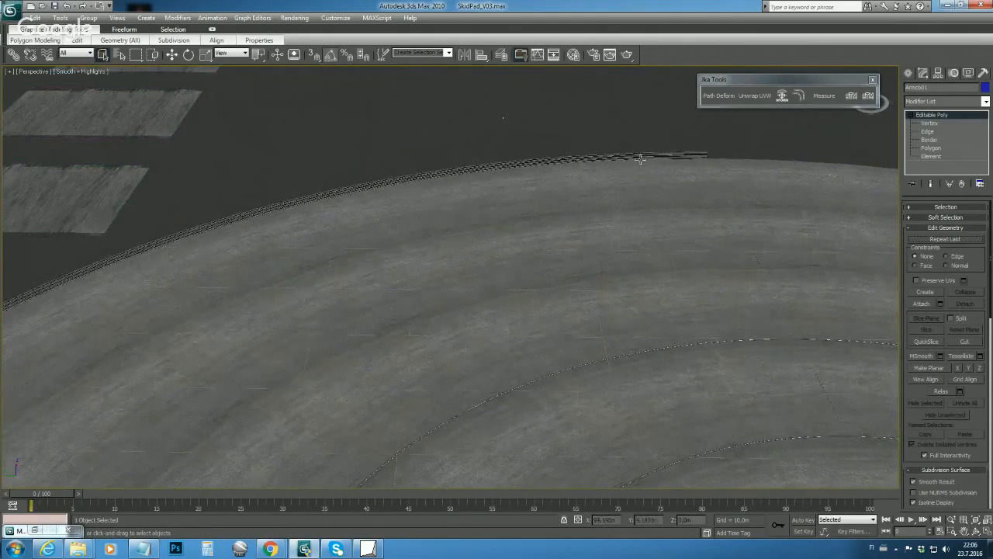
Step: Select the curved wall around the pad's central logo and inspect its segments with edged faces turned back on
{"action": "scroll", "coordinate": [432, 318], "scroll_direction": "down", "scroll_amount": 6}
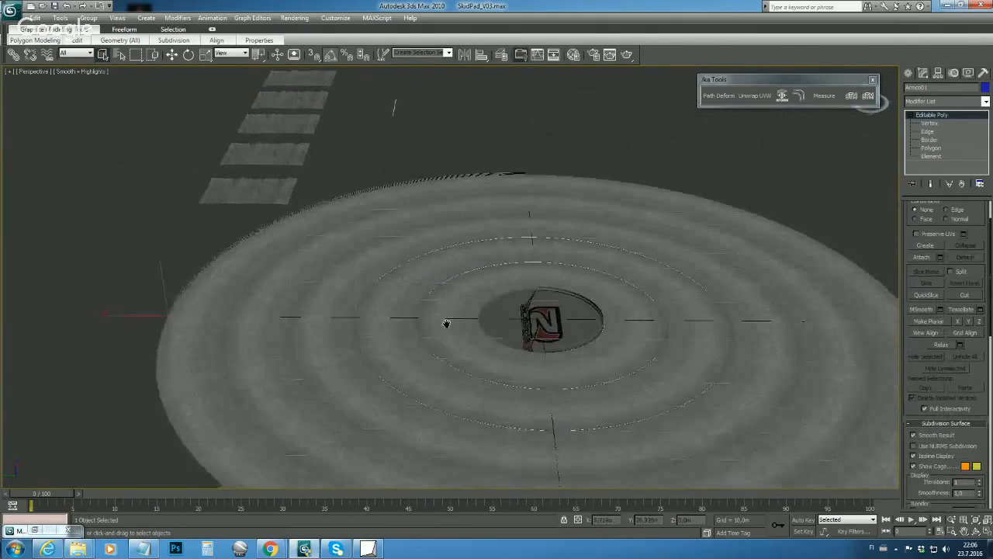
{"action": "scroll", "coordinate": [543, 318], "scroll_direction": "up", "scroll_amount": 3}
{"action": "left_click", "coordinate": [565, 310]}
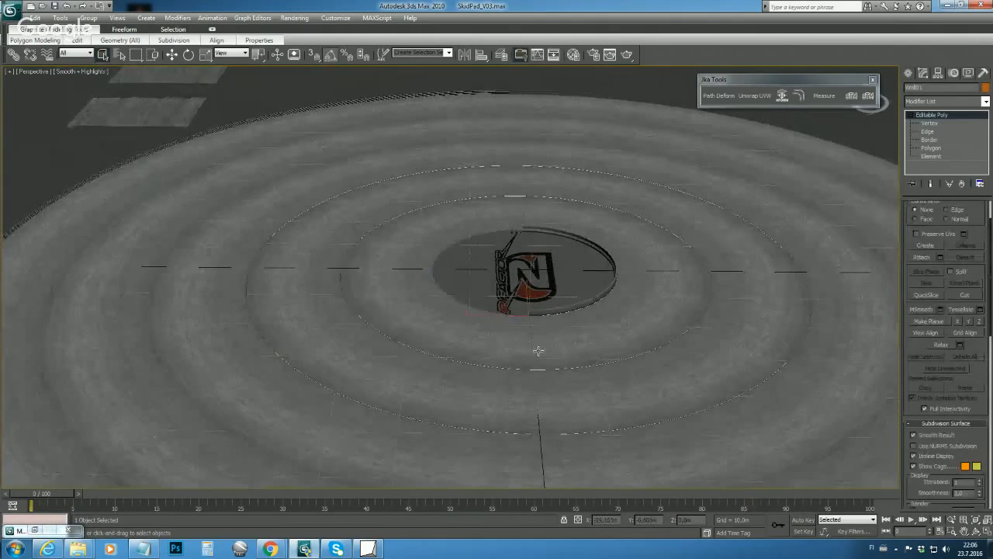
{"action": "middle_click_drag", "start_coordinate": [538, 352], "coordinate": [392, 342]}
{"action": "key", "text": "F4"}
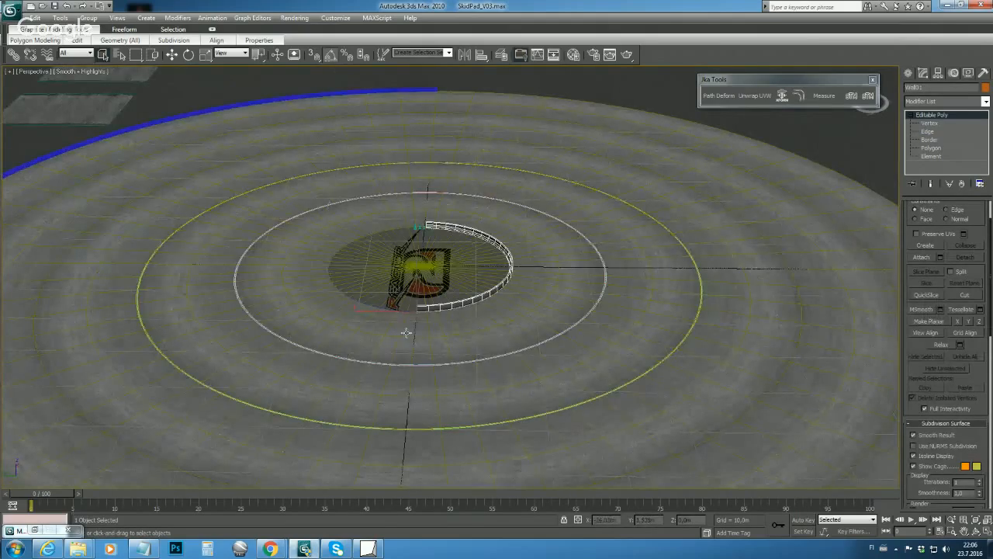
{"action": "scroll", "coordinate": [439, 328], "scroll_direction": "up", "scroll_amount": 3}
{"action": "scroll", "coordinate": [439, 328], "scroll_direction": "up", "scroll_amount": 2}
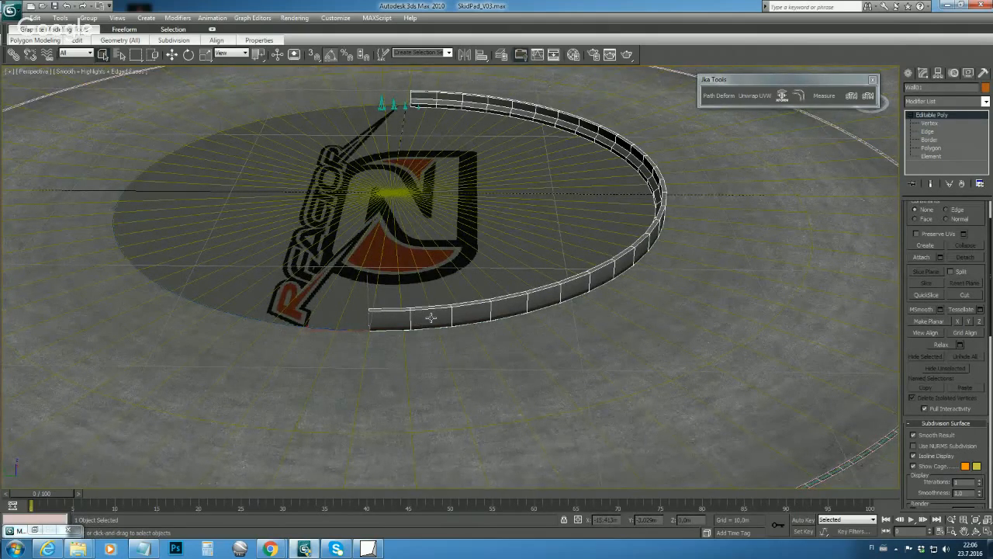
Step: Select the straight orange wall standing apart from the track and examine its segment spacing close up
{"action": "scroll", "coordinate": [431, 318], "scroll_direction": "down", "scroll_amount": 6}
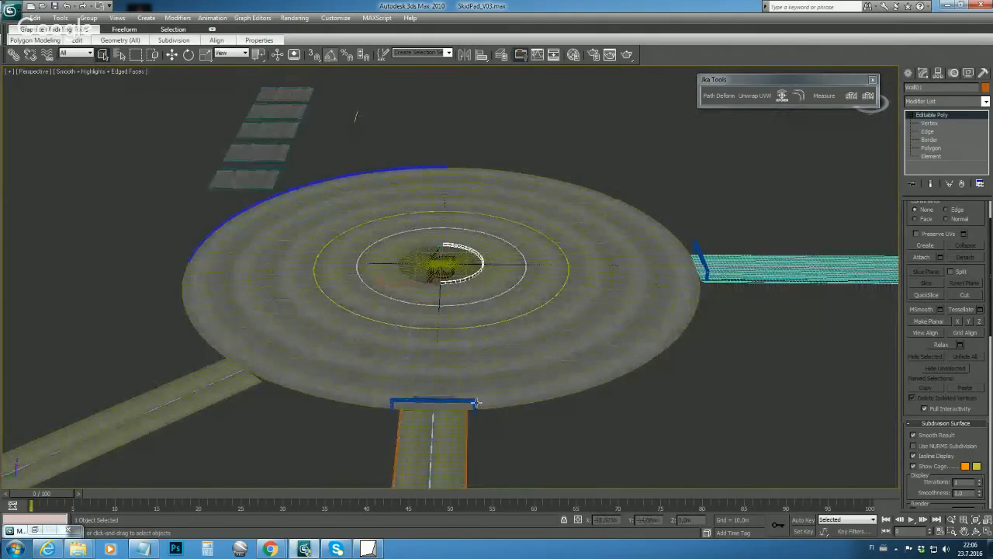
{"action": "middle_click_drag", "start_coordinate": [475, 402], "coordinate": [395, 303]}
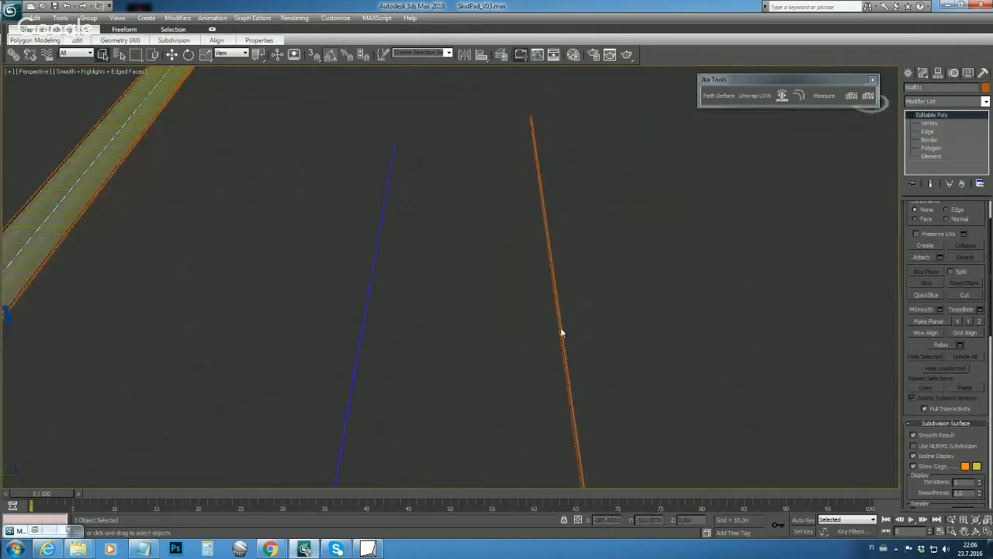
{"action": "left_click_drag", "start_coordinate": [618, 305], "coordinate": [516, 382]}
{"action": "left_click", "coordinate": [976, 531]}
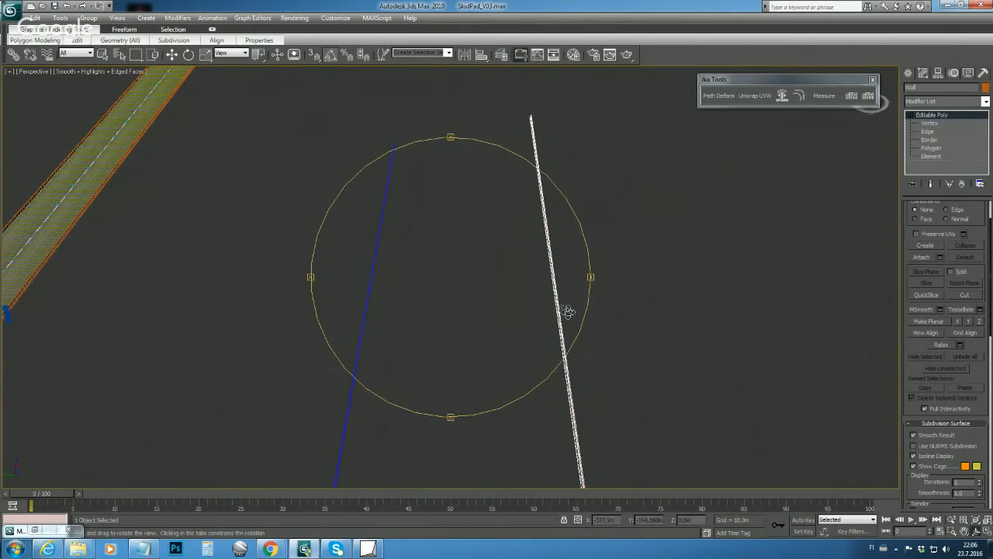
{"action": "left_click_drag", "start_coordinate": [566, 312], "coordinate": [495, 303]}
{"action": "key", "text": "alt+z"}
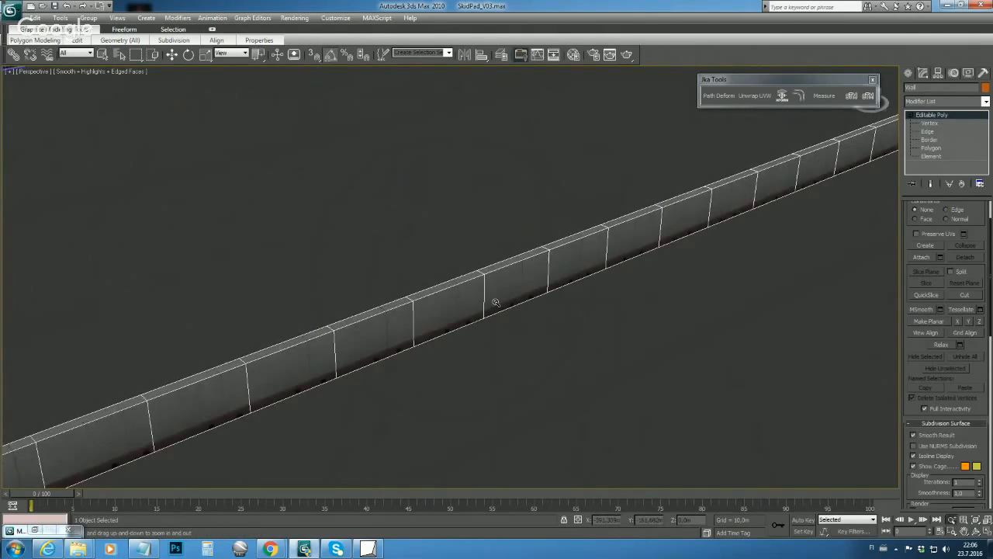
{"action": "middle_click_drag", "start_coordinate": [496, 302], "coordinate": [503, 325]}
{"action": "right_click", "coordinate": [402, 235]}
{"action": "left_click_drag", "start_coordinate": [231, 92], "coordinate": [303, 185]}
{"action": "middle_click_drag", "start_coordinate": [487, 344], "coordinate": [368, 199]}
{"action": "left_click_drag", "start_coordinate": [362, 179], "coordinate": [472, 329]}
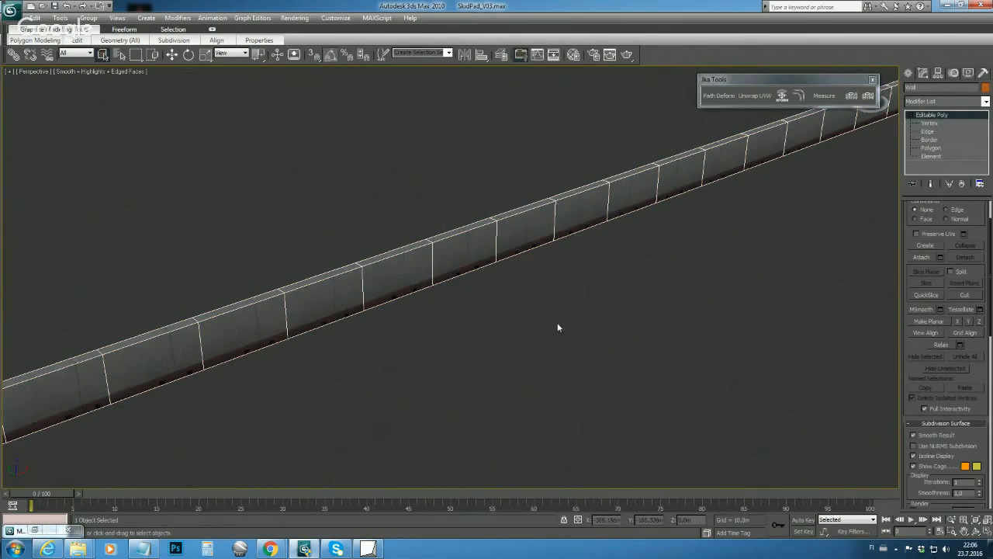
Step: Frame the selected straight wall, and examine the surrounding roads from the round pad to the far curve
{"action": "key", "text": "z"}
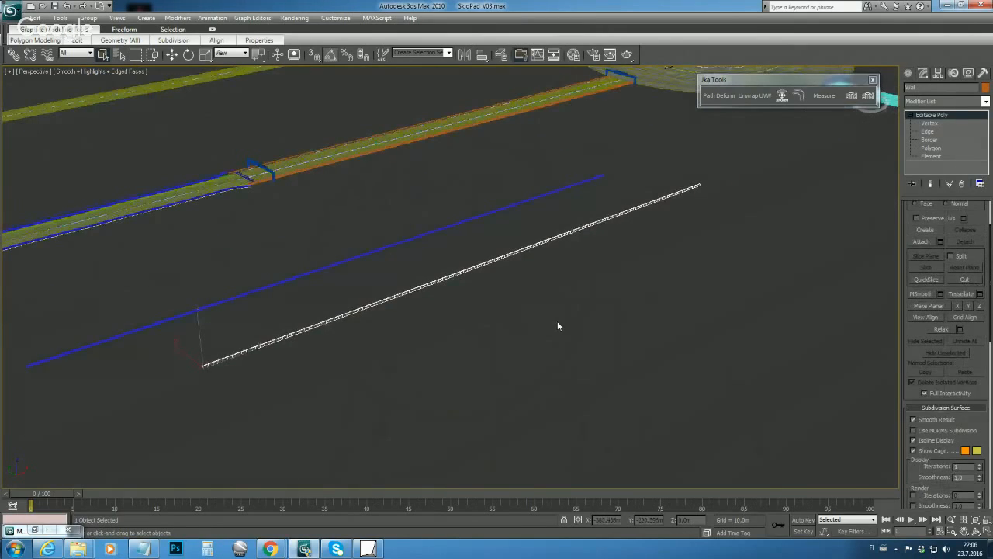
{"action": "middle_click_drag", "start_coordinate": [617, 209], "coordinate": [452, 359]}
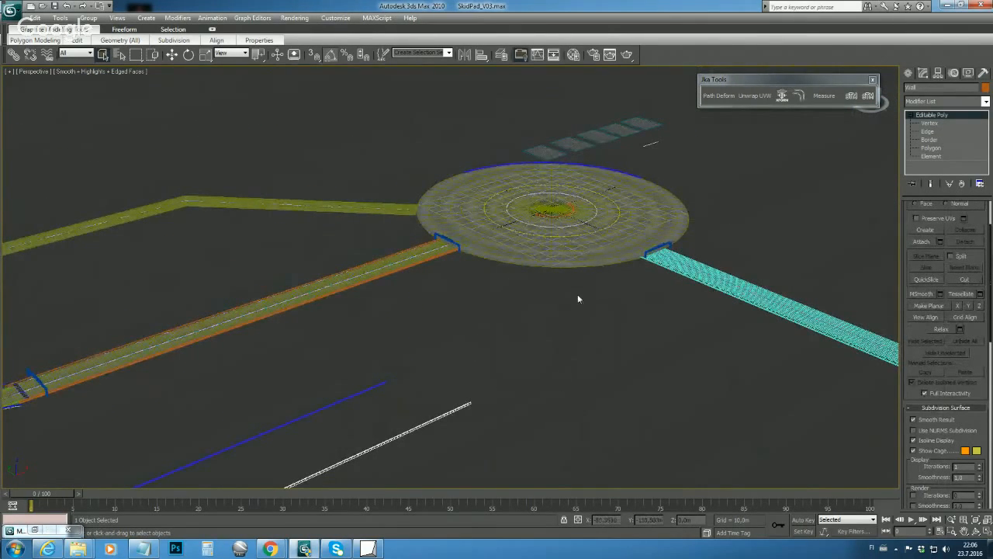
{"action": "middle_click_drag", "start_coordinate": [298, 338], "coordinate": [662, 191]}
{"action": "mouse_move", "coordinate": [598, 226]}
{"action": "middle_mouse_down"}
{"action": "mouse_move", "coordinate": [443, 342]}
{"action": "mouse_move", "coordinate": [592, 218]}
{"action": "mouse_move", "coordinate": [699, 177]}
{"action": "mouse_move", "coordinate": [613, 235]}
{"action": "middle_mouse_up"}
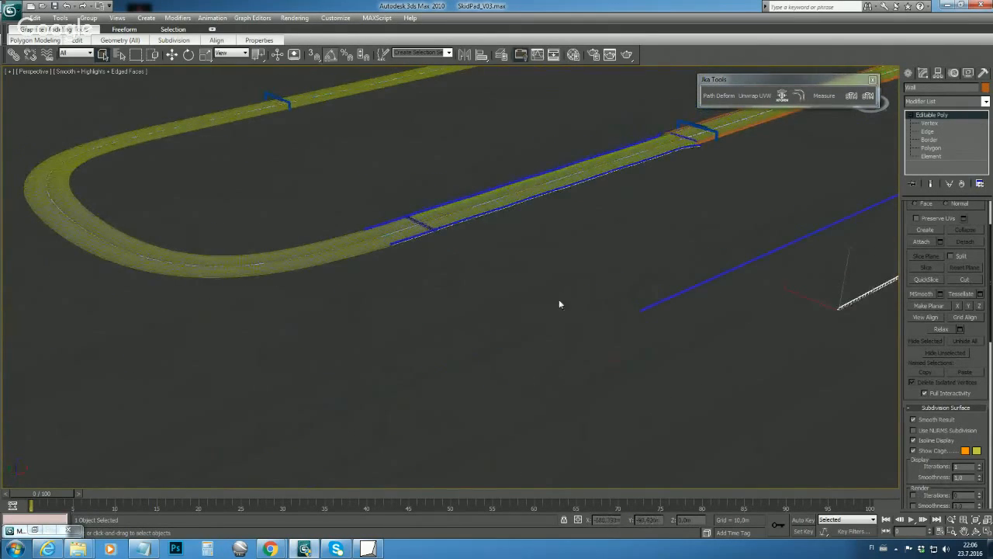
{"action": "middle_click_drag", "start_coordinate": [559, 304], "coordinate": [506, 321]}
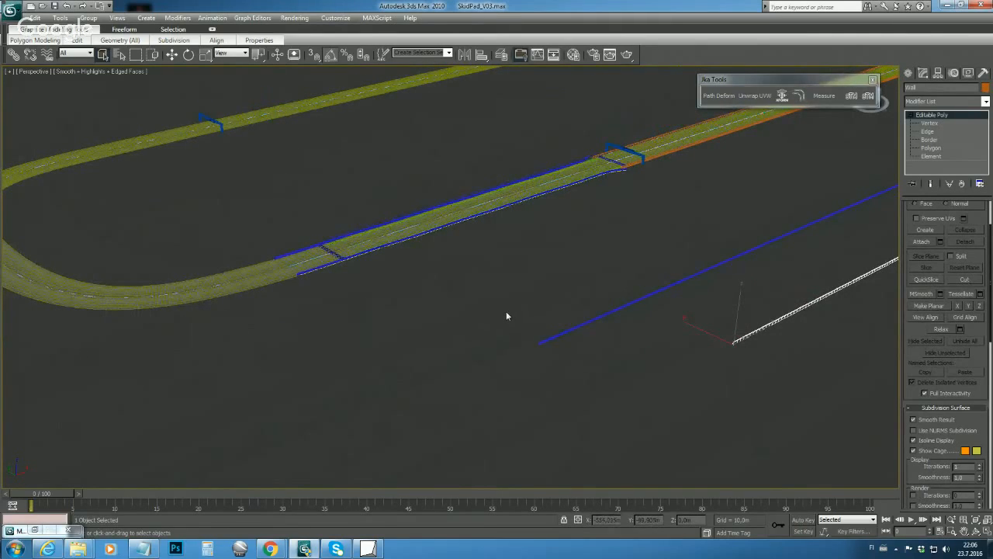
Step: Switch to the Top view and select the curved road surface RaceSurface_TT_01 at its junction with the straight
{"action": "key", "text": "t"}
{"action": "middle_click_drag", "start_coordinate": [175, 310], "coordinate": [646, 296]}
{"action": "scroll", "coordinate": [647, 297], "scroll_direction": "down", "scroll_amount": 2}
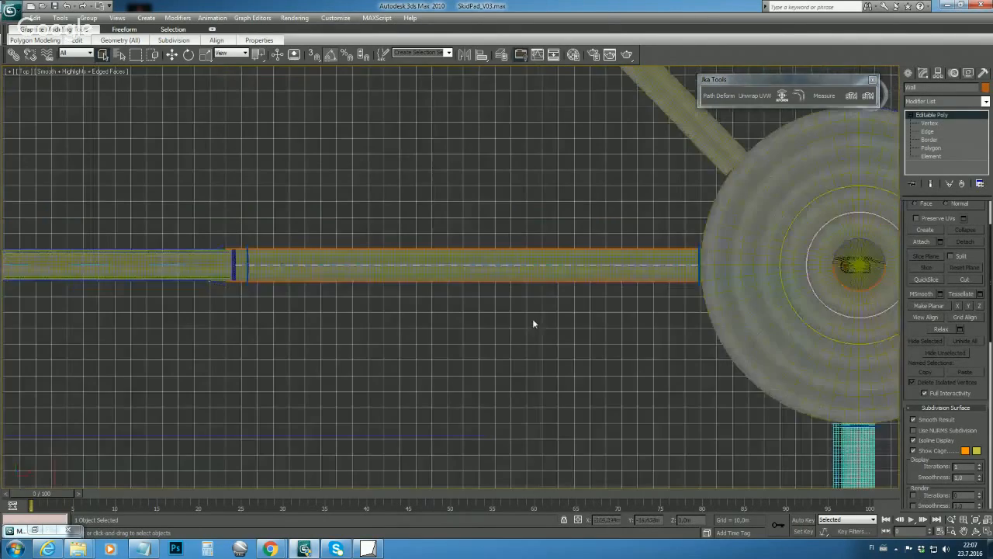
{"action": "scroll", "coordinate": [360, 323], "scroll_direction": "down", "scroll_amount": 2}
{"action": "middle_click_drag", "start_coordinate": [139, 324], "coordinate": [472, 333]}
{"action": "middle_click_drag", "start_coordinate": [262, 343], "coordinate": [406, 361]}
{"action": "scroll", "coordinate": [341, 342], "scroll_direction": "up", "scroll_amount": 3}
{"action": "scroll", "coordinate": [406, 362], "scroll_direction": "up", "scroll_amount": 2}
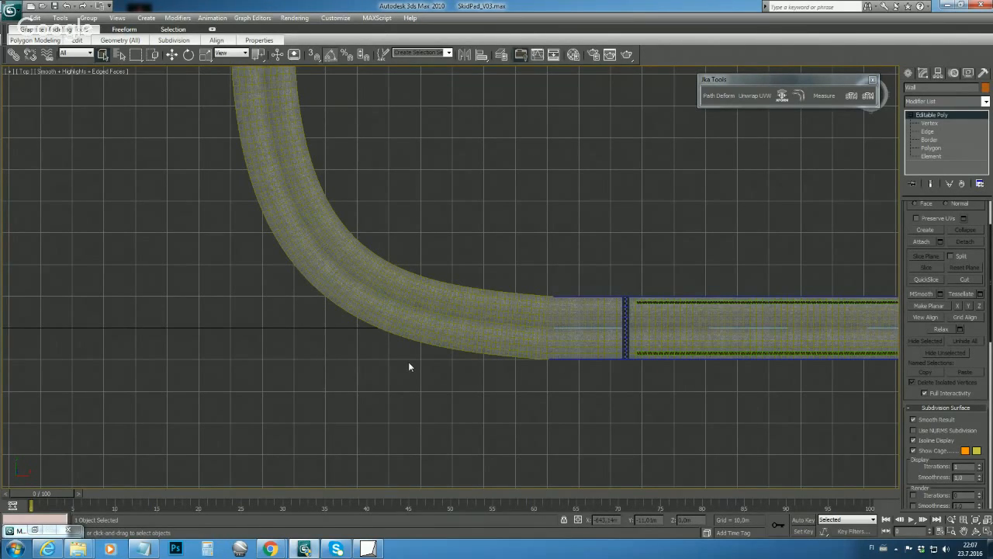
{"action": "left_click", "coordinate": [444, 315]}
{"action": "left_click", "coordinate": [469, 339]}
{"action": "scroll", "coordinate": [448, 344], "scroll_direction": "up", "scroll_amount": 5}
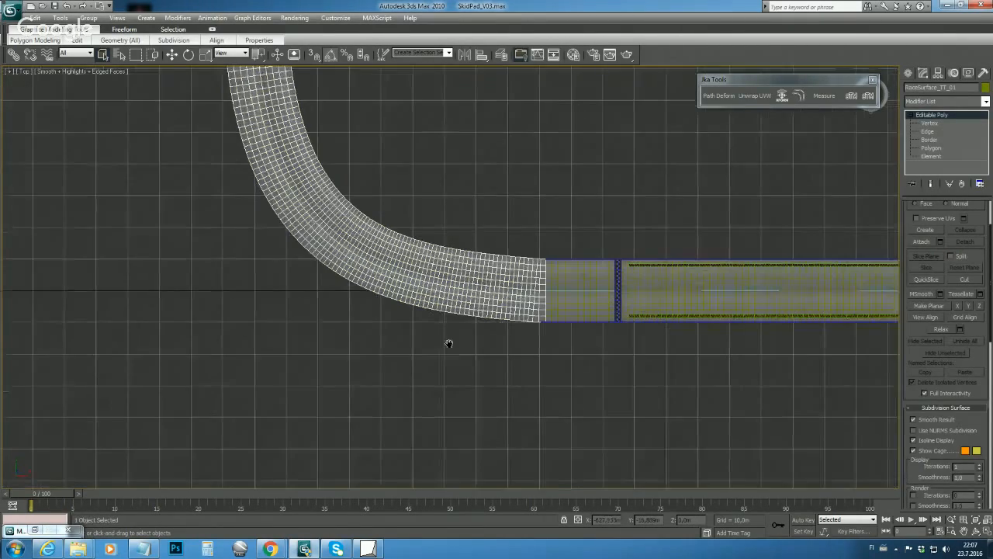
{"action": "scroll", "coordinate": [466, 300], "scroll_direction": "up", "scroll_amount": 6}
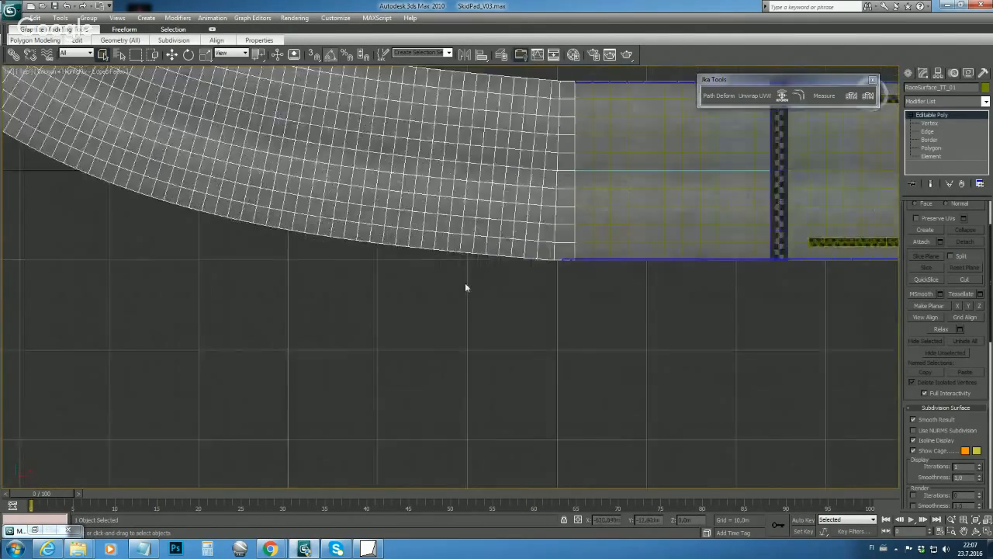
Step: Select the edge loop along the outer side of the curved road surface at Edge level
{"action": "left_click", "coordinate": [928, 131]}
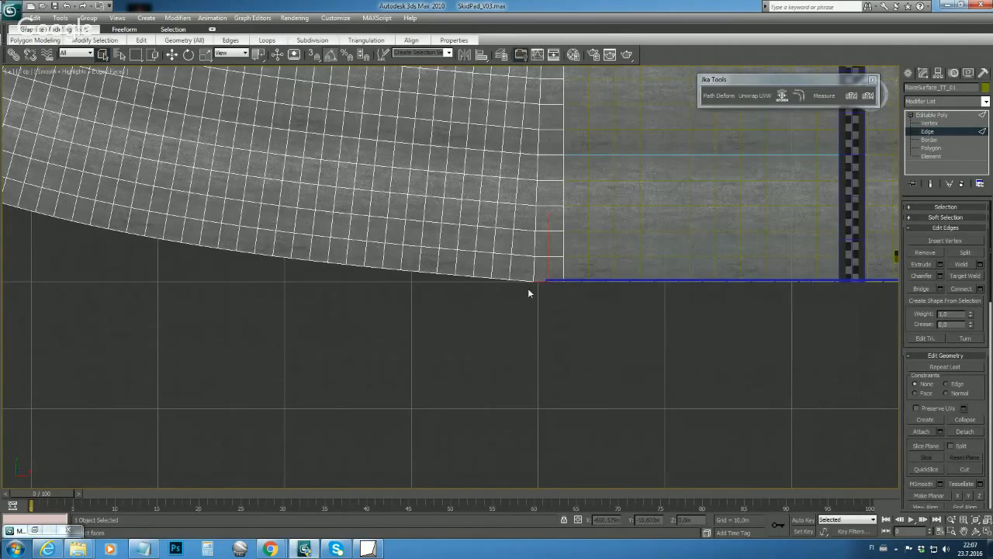
{"action": "left_click", "coordinate": [498, 281]}
{"action": "left_click", "coordinate": [482, 278]}
{"action": "mouse_move", "coordinate": [94, 39]}
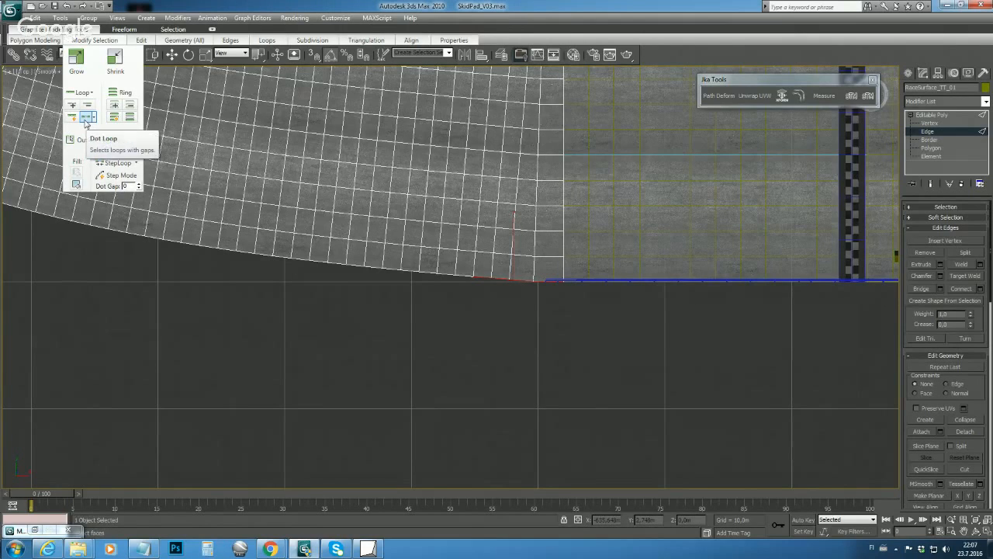
{"action": "scroll", "coordinate": [238, 305], "scroll_direction": "down", "scroll_amount": 5}
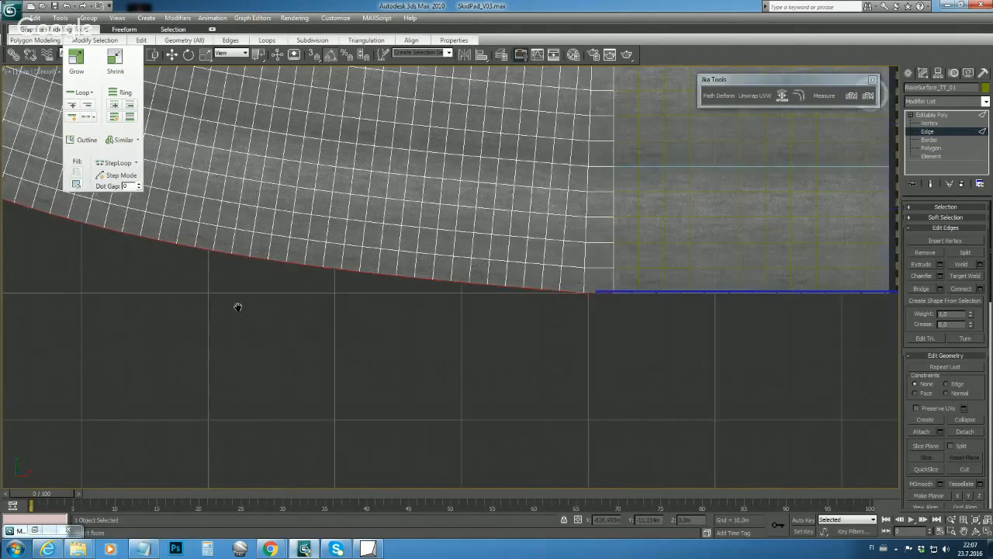
{"action": "middle_click_drag", "start_coordinate": [321, 321], "coordinate": [361, 367]}
{"action": "scroll", "coordinate": [310, 378], "scroll_direction": "down", "scroll_amount": 4}
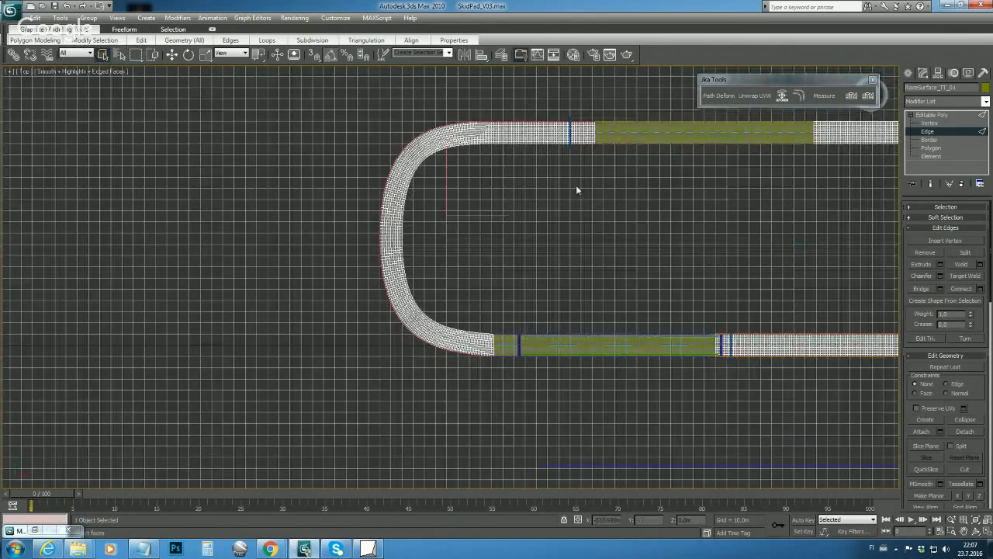
Step: Deselect the edges of the upper half, keeping only the lower bend's outer edges selected
{"action": "left_click_drag", "start_coordinate": [616, 97], "coordinate": [336, 224]}
{"action": "scroll", "coordinate": [361, 305], "scroll_direction": "up", "scroll_amount": 5}
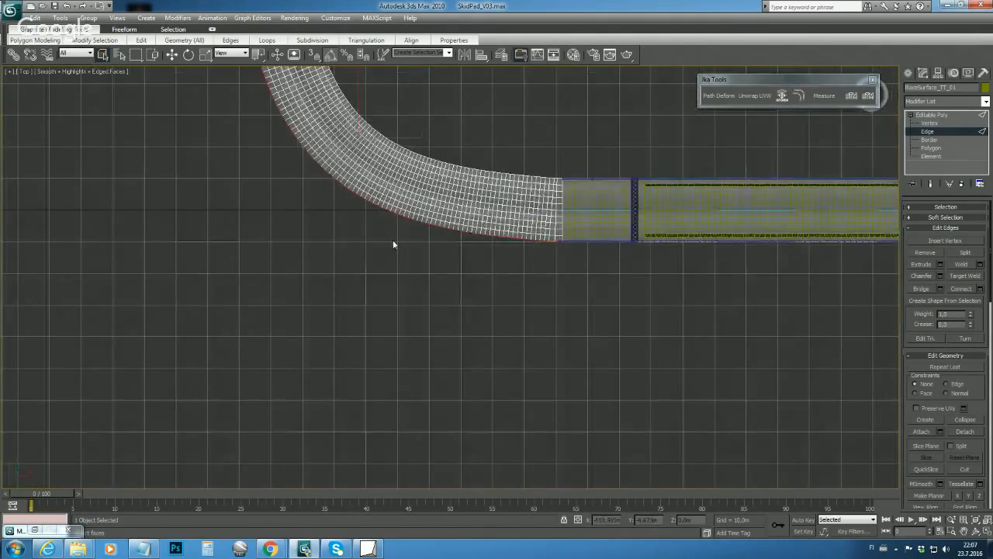
{"action": "middle_click_drag", "start_coordinate": [393, 244], "coordinate": [455, 428]}
{"action": "scroll", "coordinate": [454, 428], "scroll_direction": "down", "scroll_amount": 3}
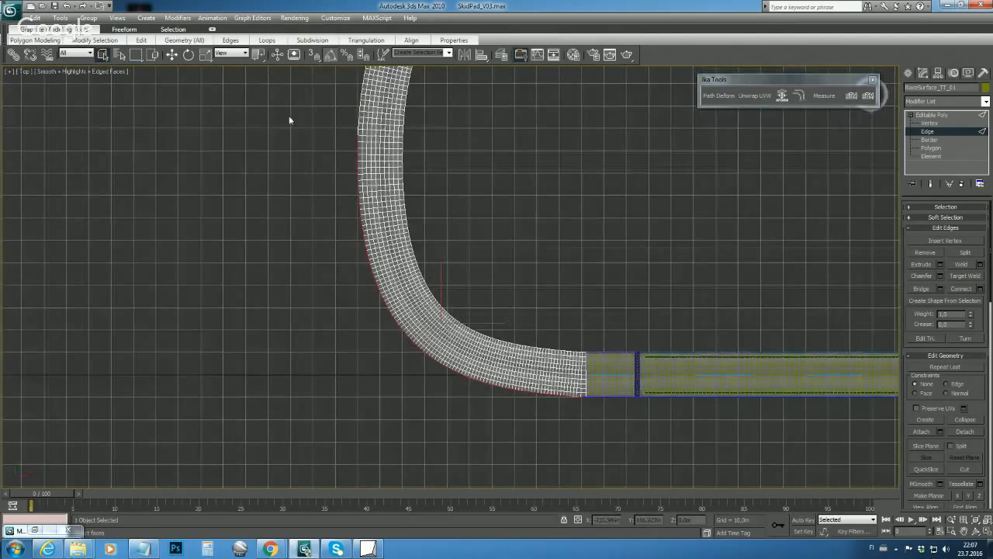
Step: Create a smooth shape named WallShape01 from the selected outer edges
{"action": "mouse_move", "coordinate": [231, 39]}
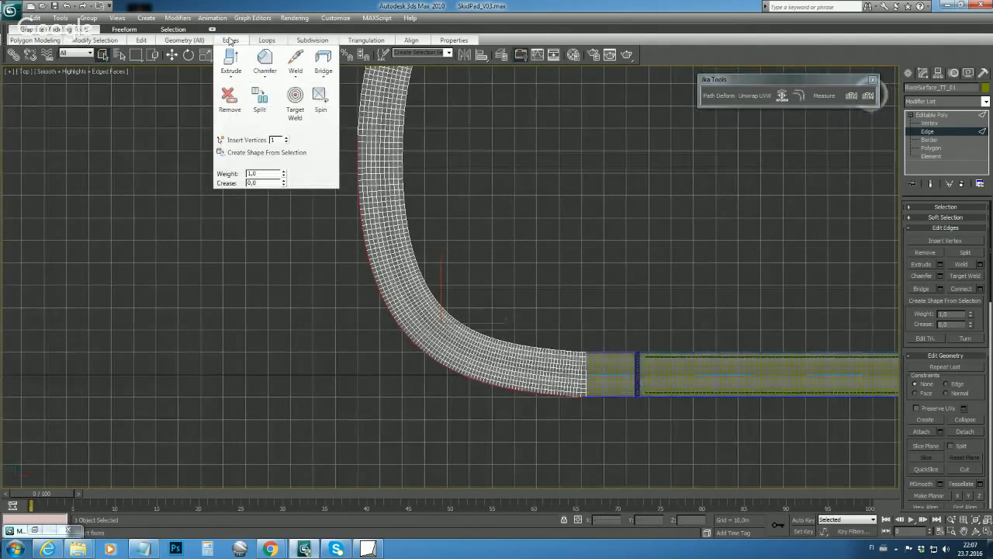
{"action": "left_click", "coordinate": [242, 153]}
{"action": "key", "text": "End"}
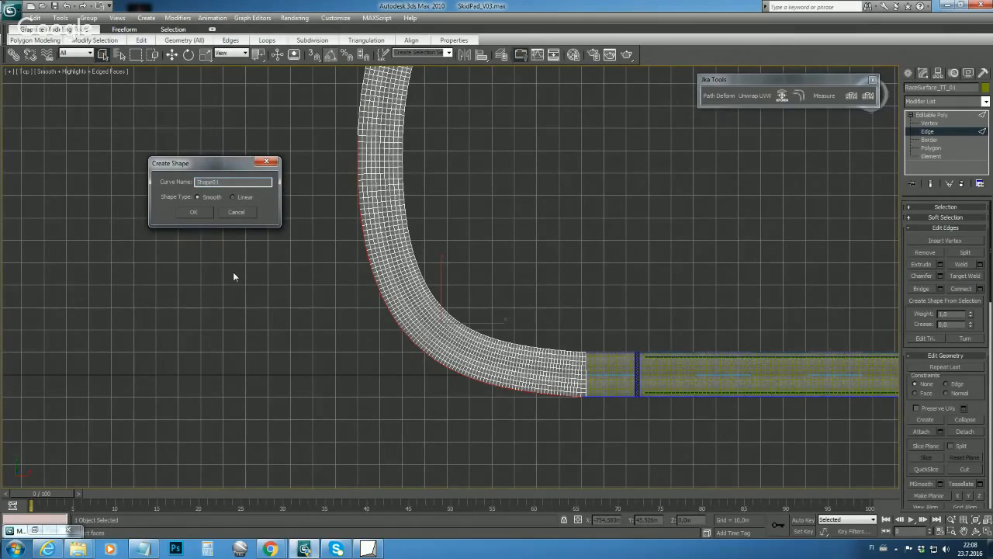
{"action": "type", "text": "Wall"}
{"action": "left_click", "coordinate": [193, 213]}
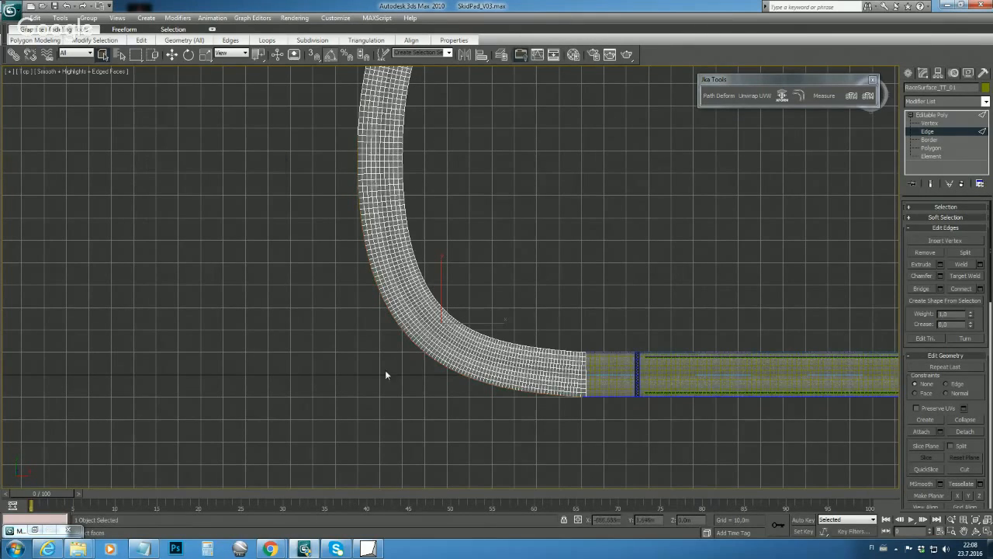
Step: Leave Edge level and select the WallShape01 spline along the outer side of the curve
{"action": "middle_click_drag", "start_coordinate": [466, 405], "coordinate": [443, 373]}
{"action": "left_click", "coordinate": [933, 115]}
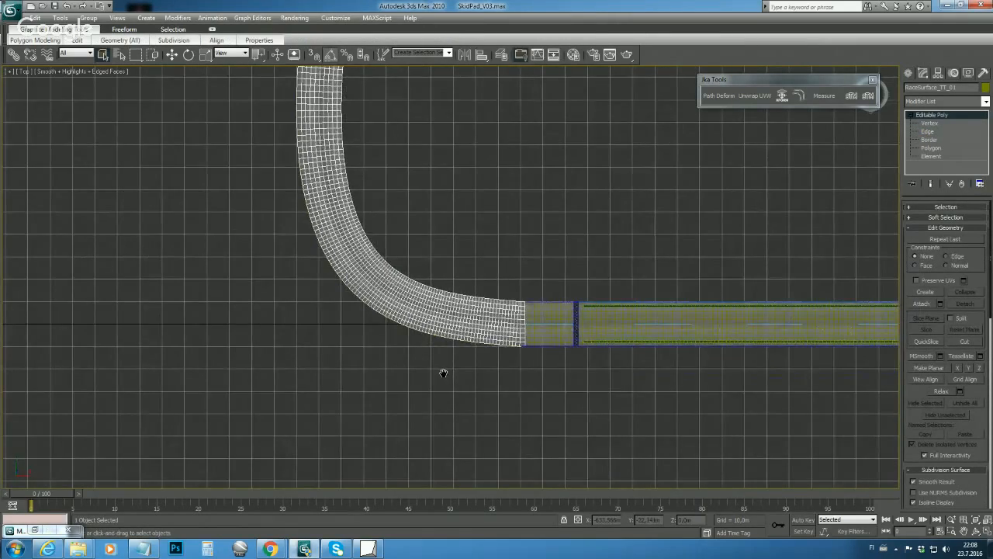
{"action": "scroll", "coordinate": [443, 373], "scroll_direction": "up", "scroll_amount": 10}
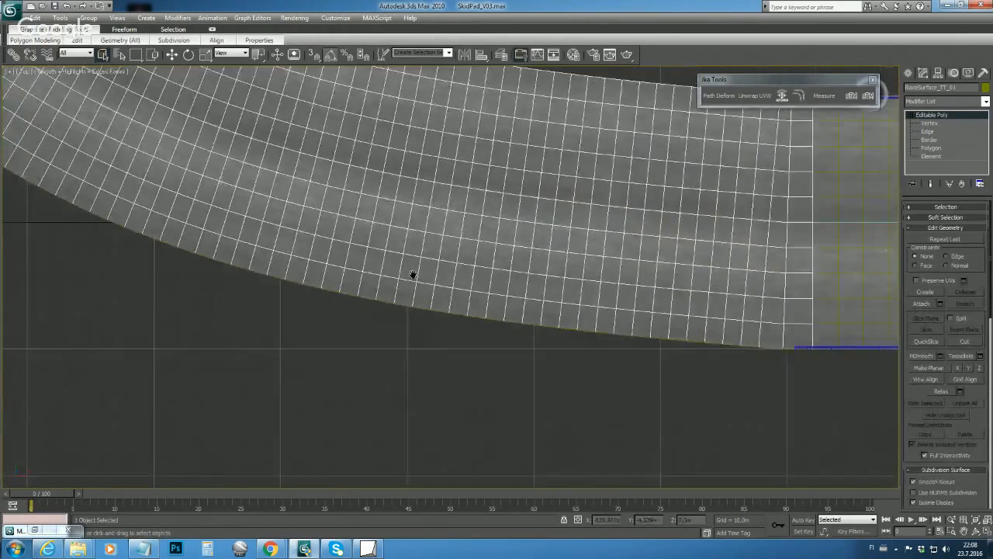
{"action": "scroll", "coordinate": [413, 274], "scroll_direction": "up", "scroll_amount": 4}
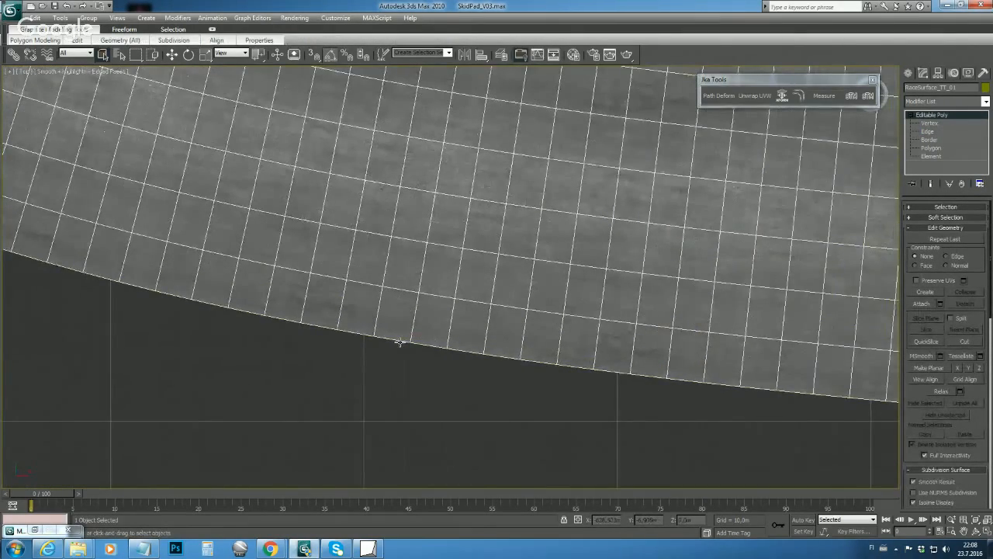
{"action": "left_click", "coordinate": [399, 342]}
{"action": "scroll", "coordinate": [396, 404], "scroll_direction": "down", "scroll_amount": 5}
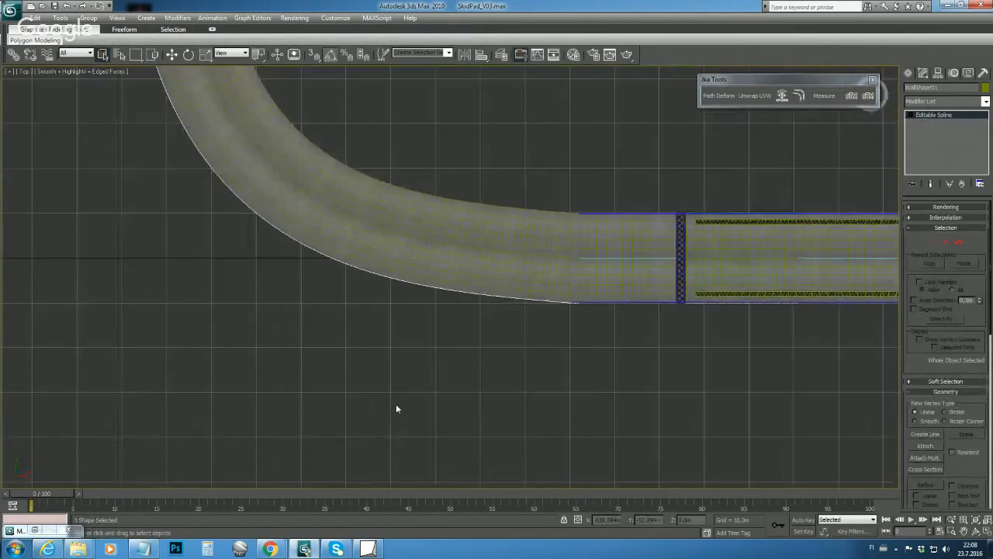
{"action": "scroll", "coordinate": [391, 333], "scroll_direction": "down", "scroll_amount": 4}
Step: Select the straight orange wall apart from the track and clone it as a copy
{"action": "middle_click_drag", "start_coordinate": [404, 339], "coordinate": [367, 297]}
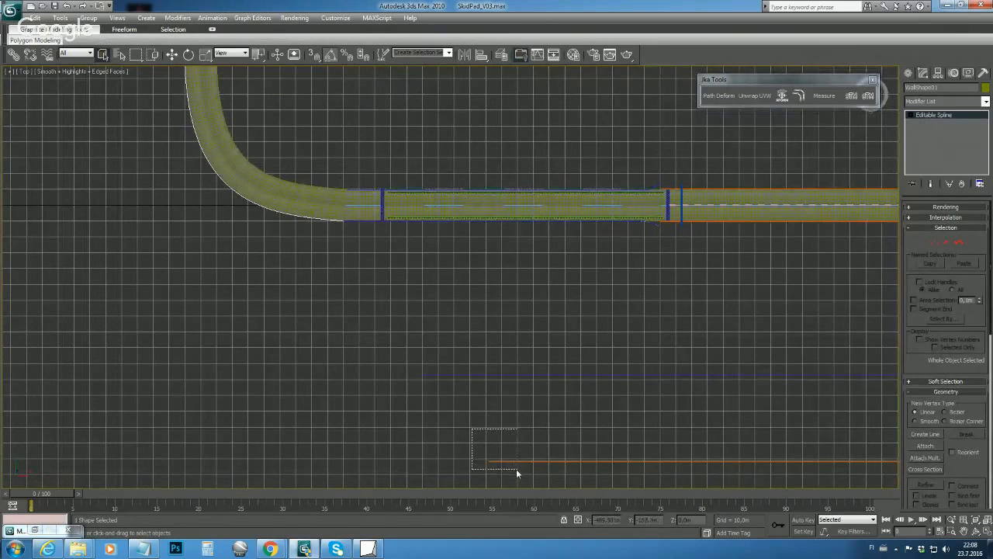
{"action": "left_click_drag", "start_coordinate": [516, 469], "coordinate": [516, 469]}
{"action": "middle_click_drag", "start_coordinate": [579, 426], "coordinate": [452, 350]}
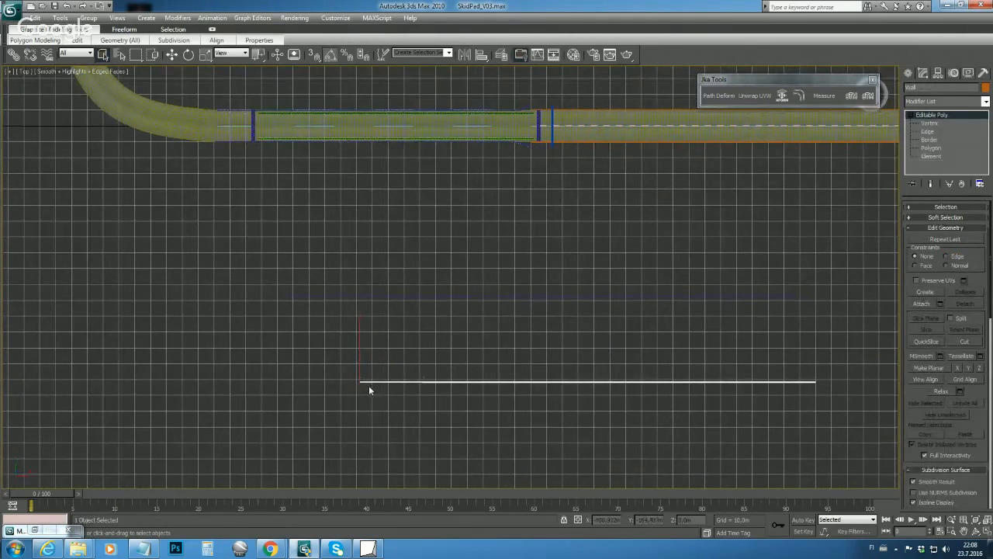
{"action": "middle_click_drag", "start_coordinate": [381, 362], "coordinate": [505, 370]}
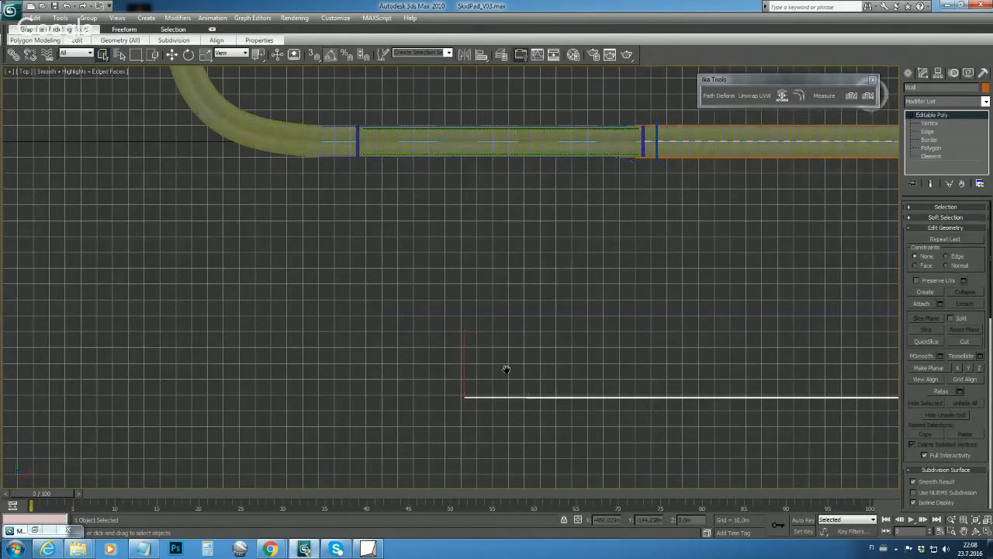
{"action": "key", "text": "ctrl+v"}
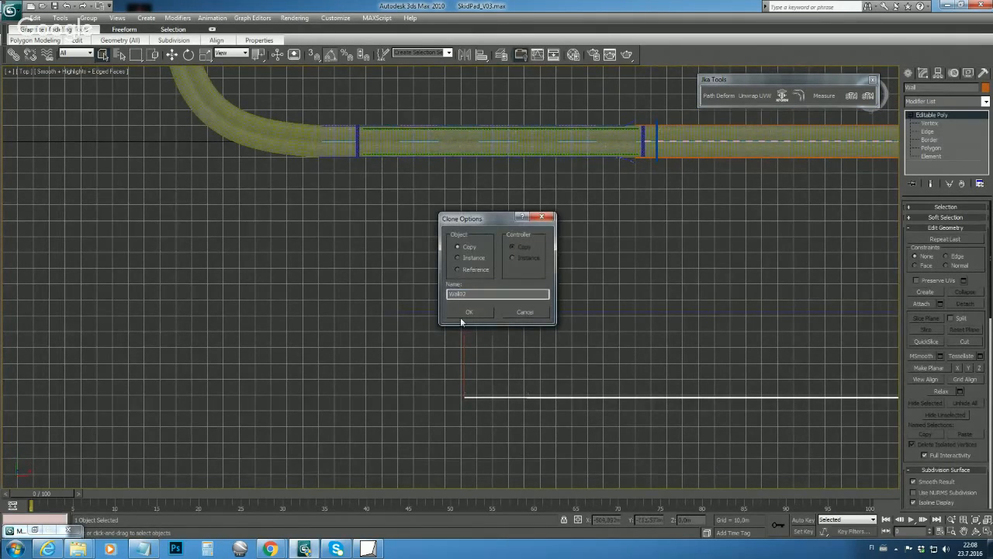
{"action": "left_click", "coordinate": [468, 313]}
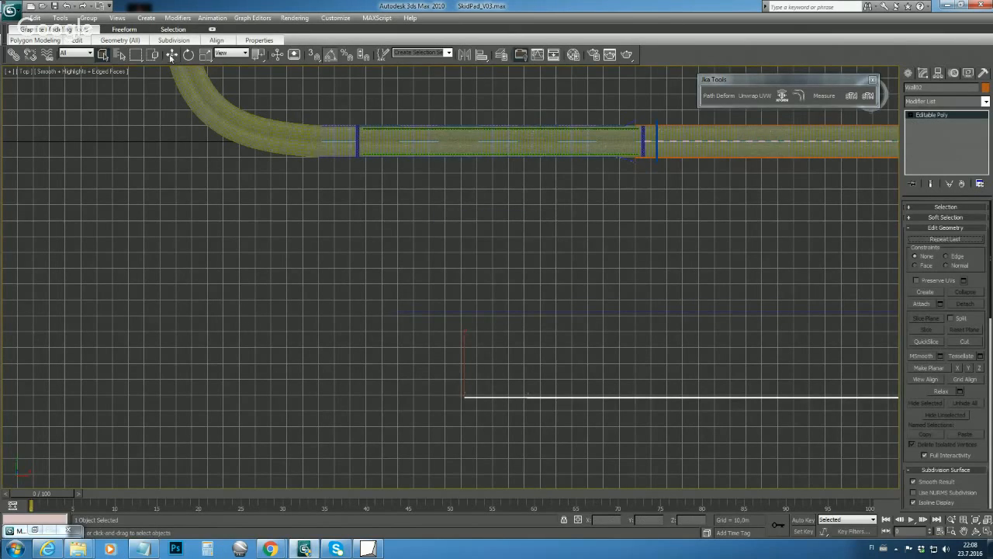
Step: Activate the Move tool and select only the cloned wall, Wall02, by name from the scene object list
{"action": "left_click", "coordinate": [172, 55]}
{"action": "left_click", "coordinate": [478, 385]}
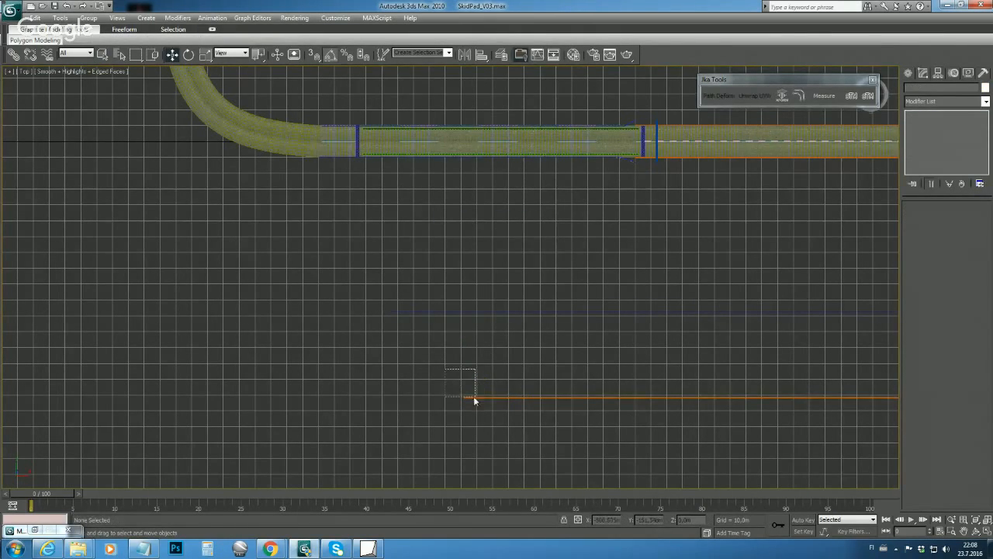
{"action": "left_click_drag", "start_coordinate": [475, 401], "coordinate": [497, 400]}
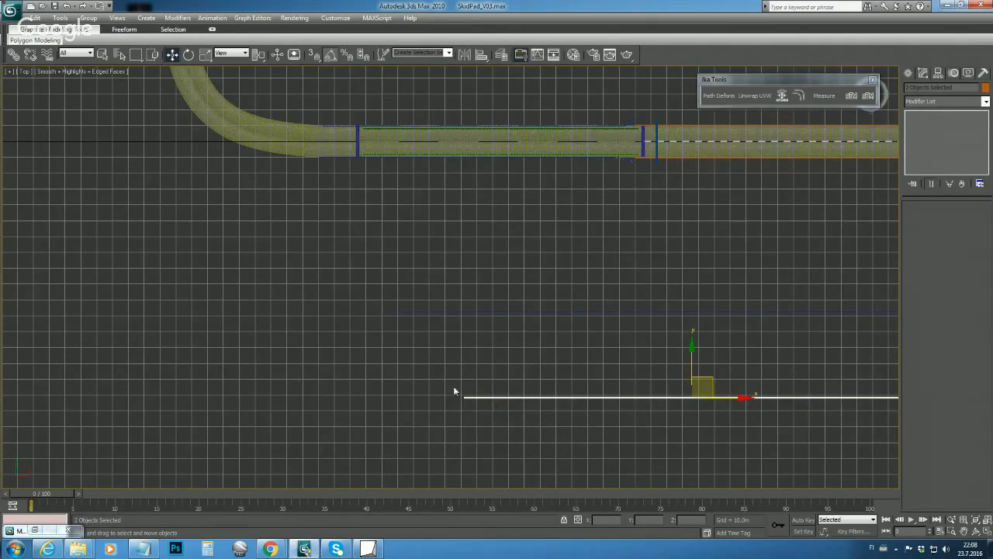
{"action": "left_click", "coordinate": [419, 401]}
{"action": "key", "text": "h"}
{"action": "scroll", "coordinate": [419, 346], "scroll_direction": "down", "scroll_amount": 10}
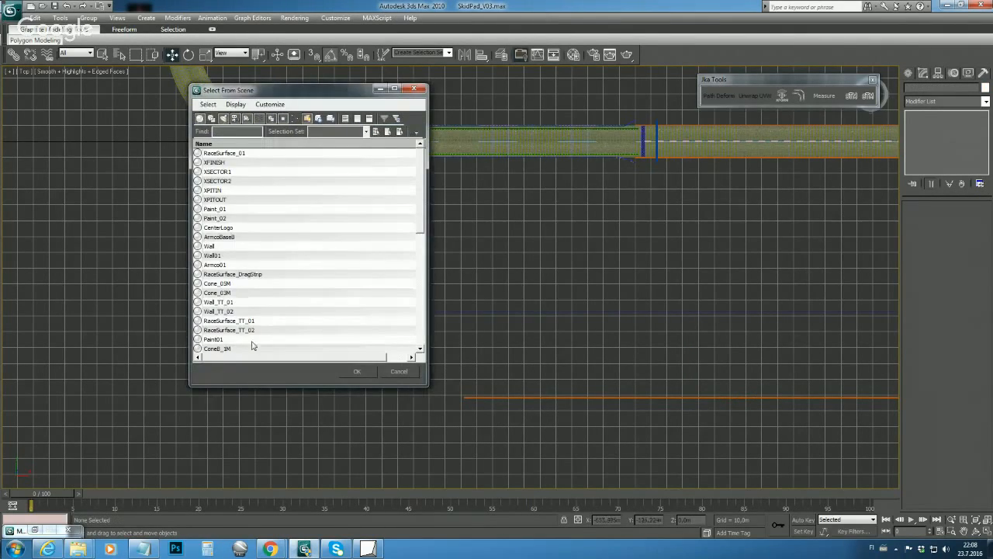
{"action": "left_click", "coordinate": [213, 339]}
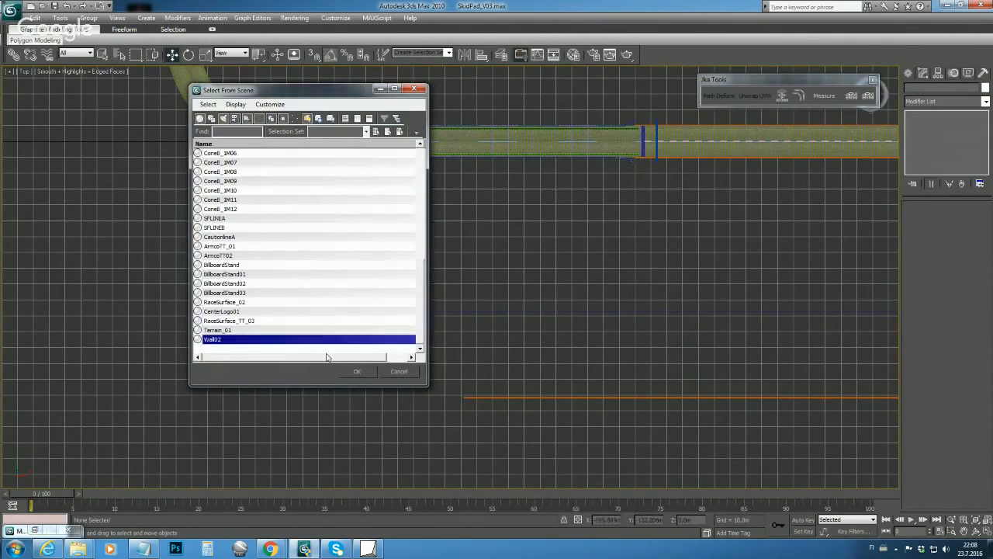
{"action": "left_click", "coordinate": [357, 371]}
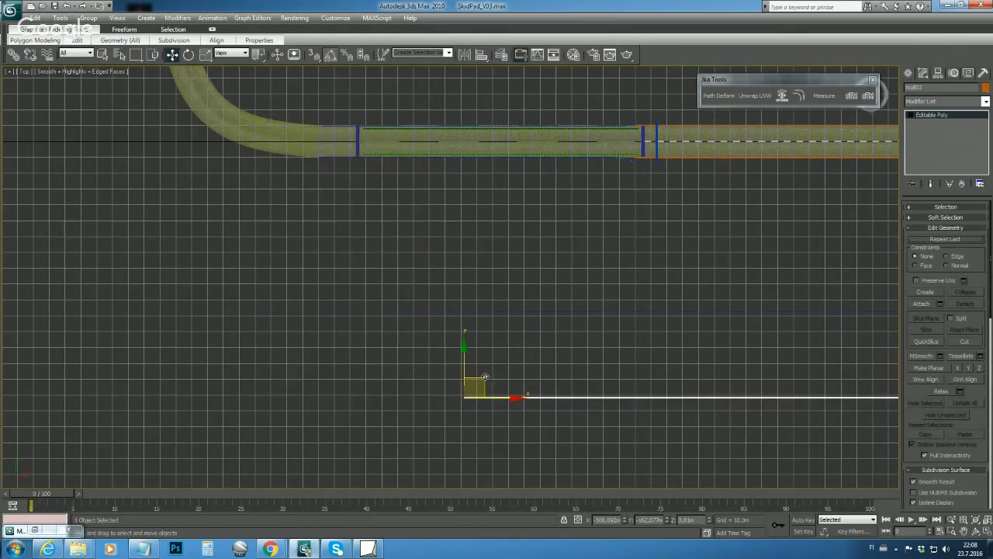
Step: Move Wall02 to about X -617.2 m, Y -34.6 m, just outside the end of the curved road
{"action": "left_click_drag", "start_coordinate": [487, 375], "coordinate": [308, 173]}
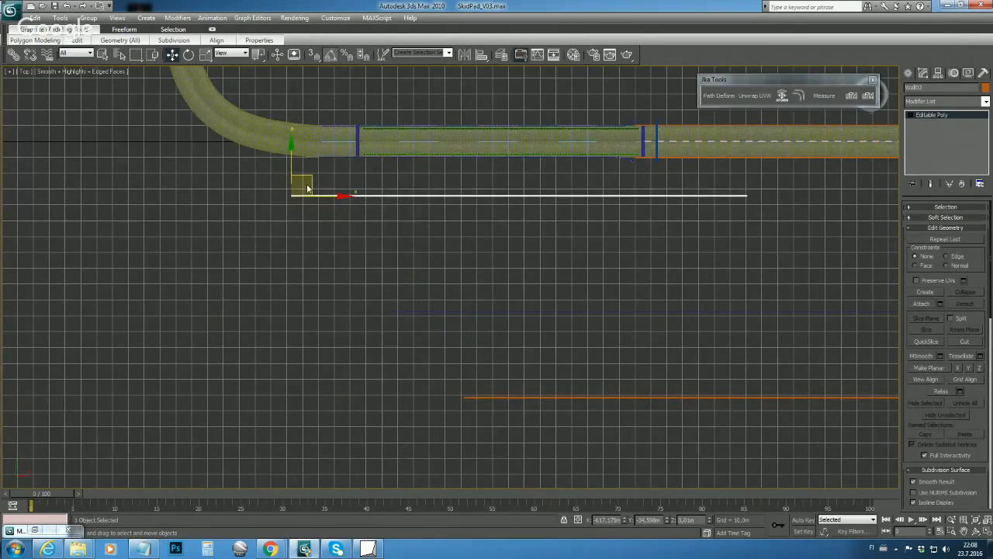
{"action": "scroll", "coordinate": [325, 248], "scroll_direction": "up", "scroll_amount": 4}
{"action": "scroll", "coordinate": [282, 250], "scroll_direction": "up", "scroll_amount": 5}
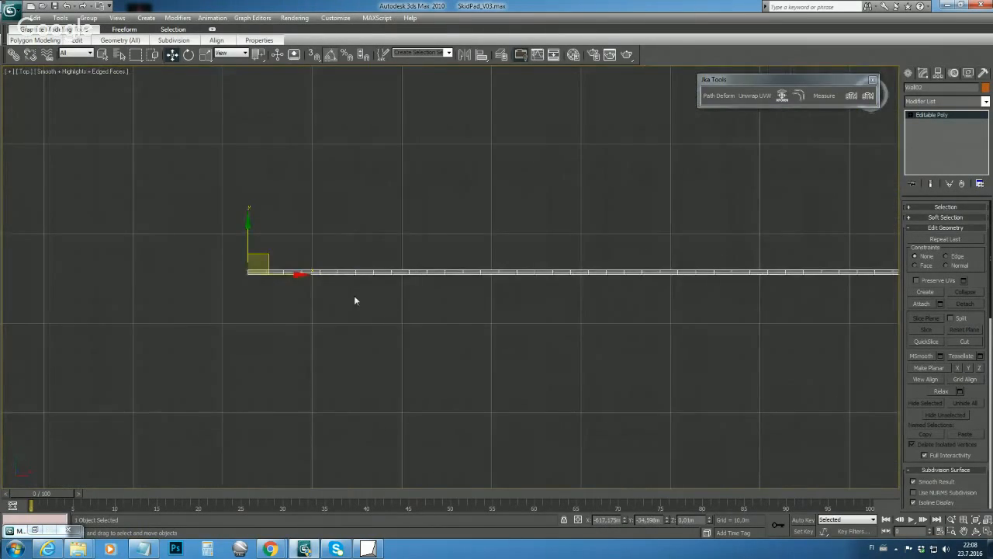
{"action": "scroll", "coordinate": [476, 319], "scroll_direction": "down", "scroll_amount": 5}
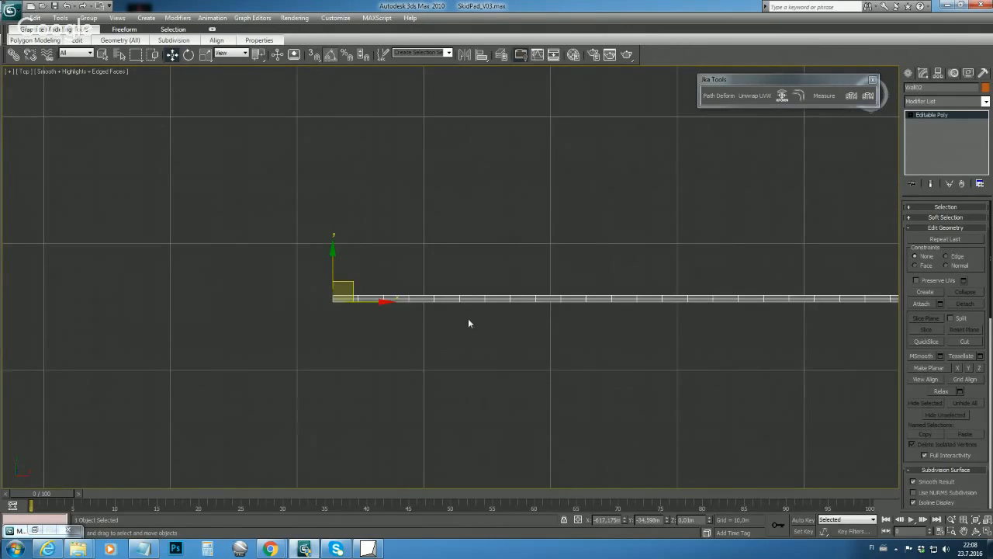
{"action": "middle_click_drag", "start_coordinate": [445, 266], "coordinate": [450, 278]}
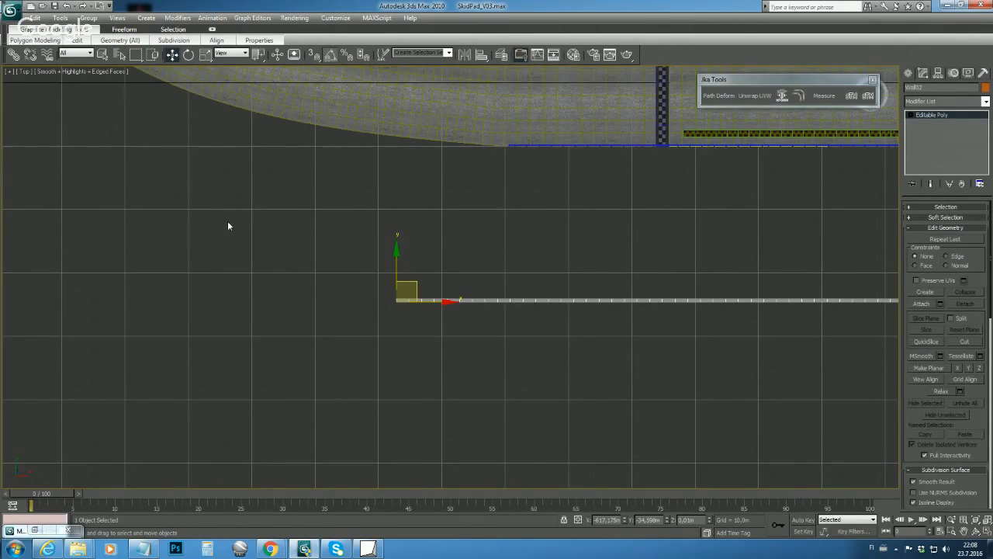
Step: Select the WallShape01 spline and Wall02 together by name from the scene object list
{"action": "key", "text": "h"}
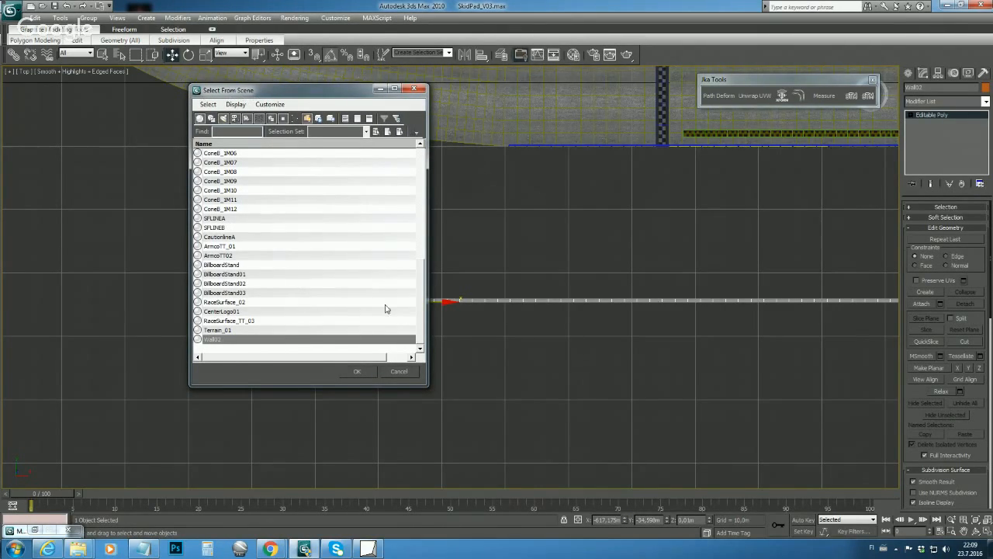
{"action": "scroll", "coordinate": [313, 188], "scroll_direction": "up", "scroll_amount": 5}
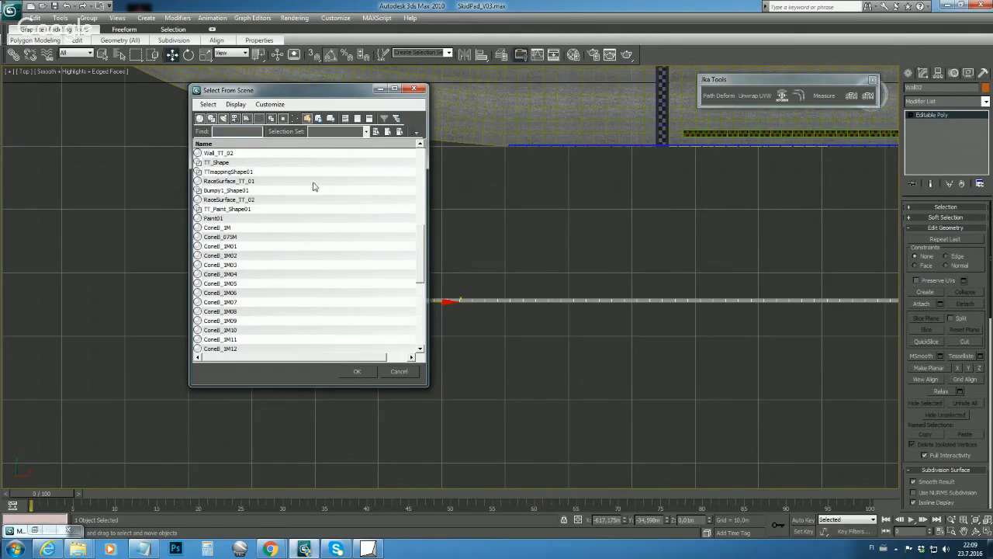
{"action": "left_click_drag", "start_coordinate": [421, 263], "coordinate": [423, 340]}
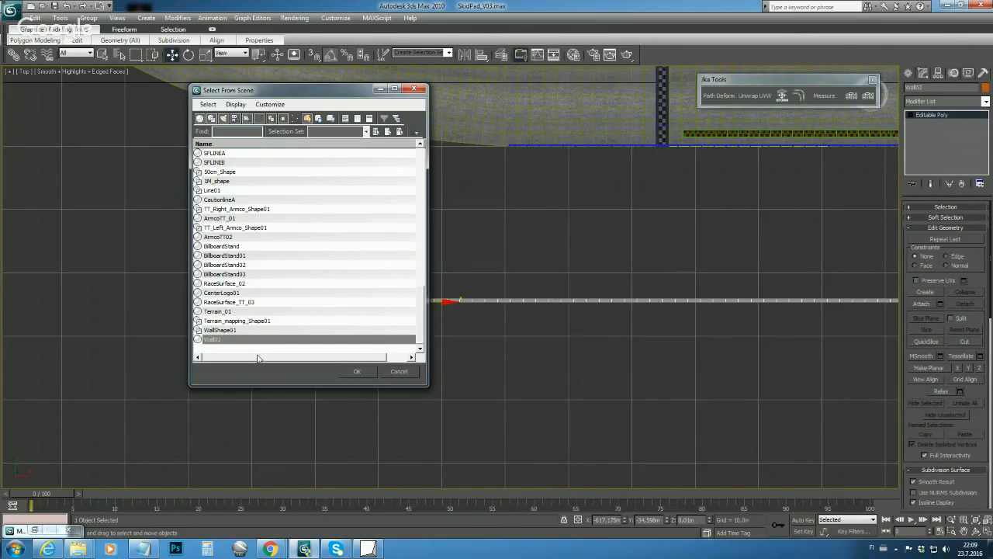
{"action": "left_click", "coordinate": [222, 332], "text": "ctrl"}
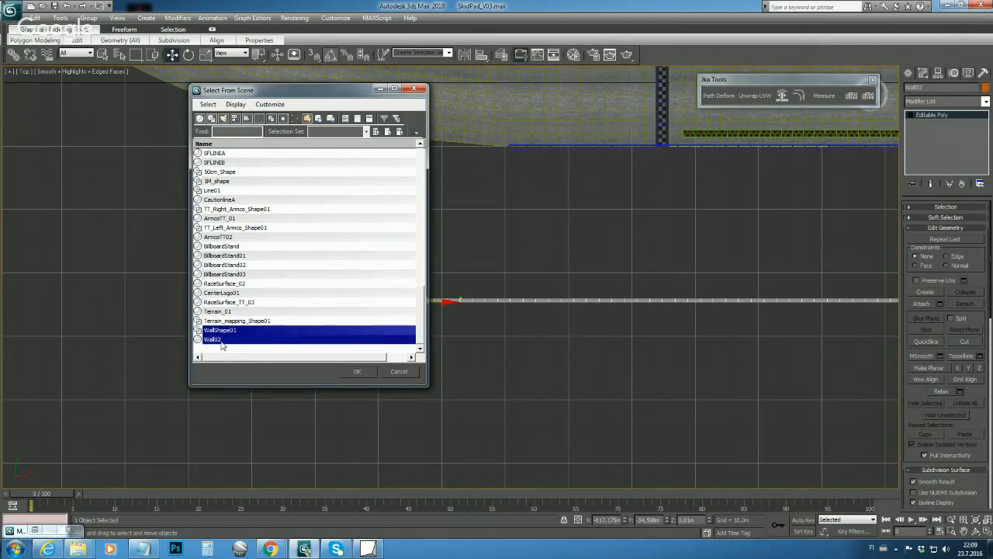
{"action": "left_click", "coordinate": [369, 373]}
{"action": "middle_click_drag", "start_coordinate": [335, 284], "coordinate": [276, 334]}
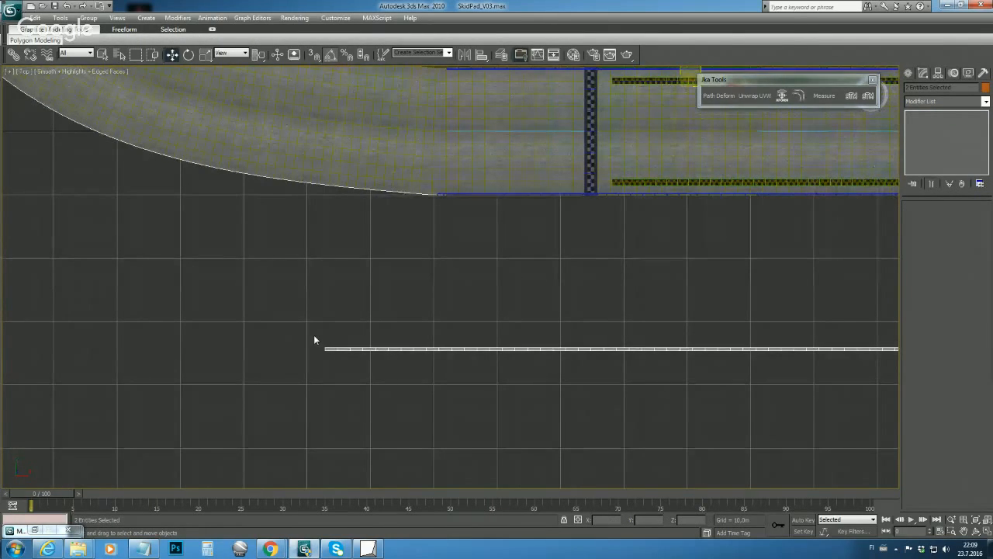
Step: Switch to an angled Perspective view of the selected spline and wall and isolate the two objects
{"action": "key", "text": "p"}
{"action": "key", "text": "z"}
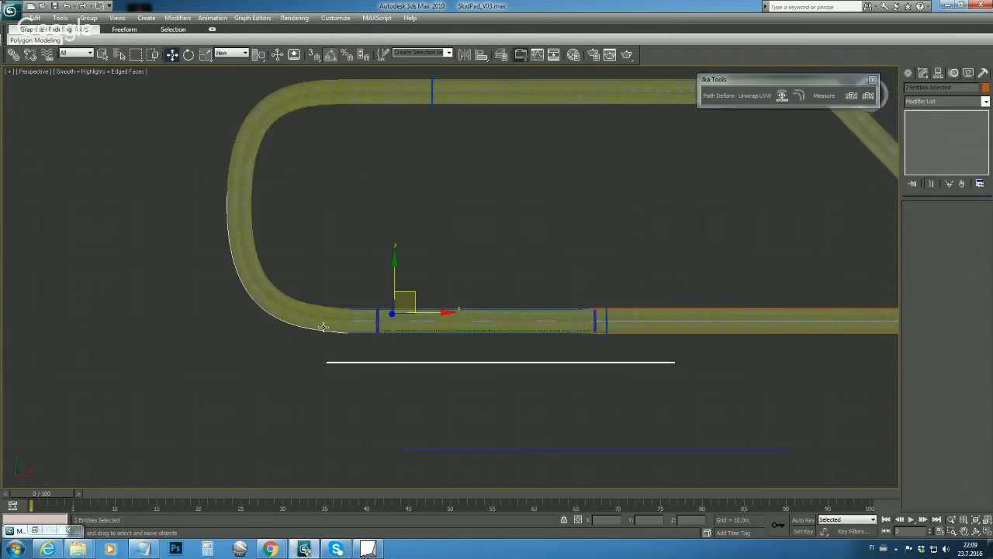
{"action": "scroll", "coordinate": [325, 326], "scroll_direction": "down", "scroll_amount": 2}
{"action": "left_click", "coordinate": [979, 531]}
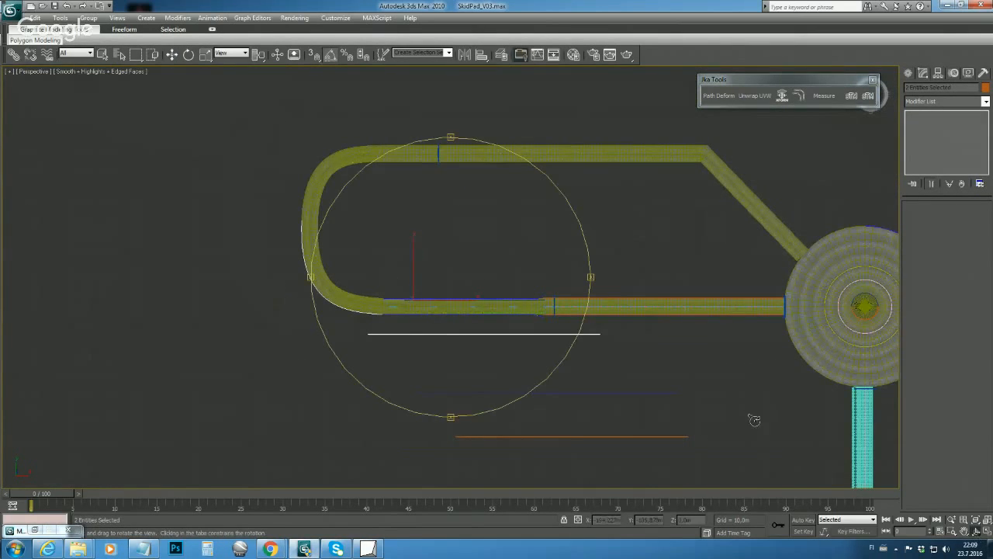
{"action": "left_click_drag", "start_coordinate": [459, 326], "coordinate": [486, 269]}
{"action": "scroll", "coordinate": [395, 355], "scroll_direction": "up", "scroll_amount": 6}
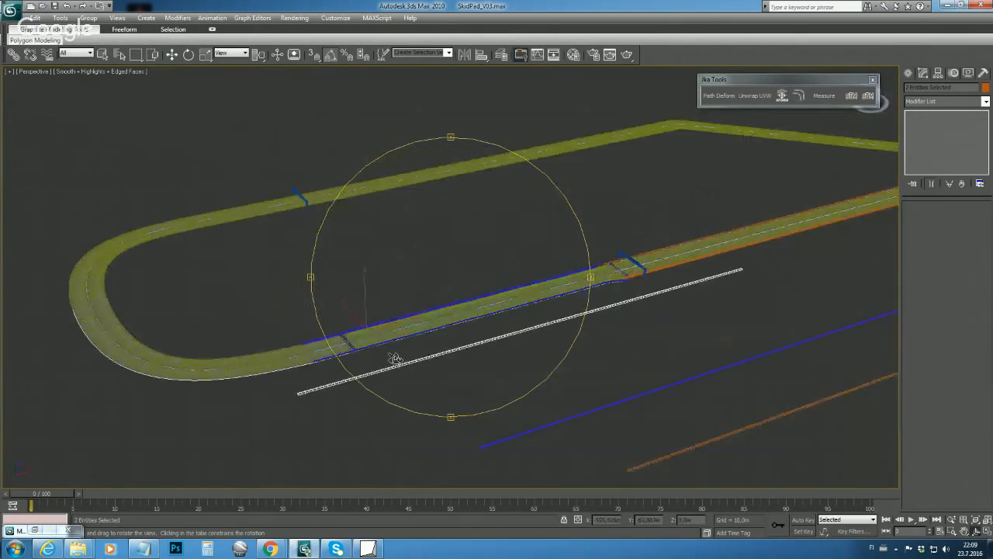
{"action": "left_click_drag", "start_coordinate": [460, 337], "coordinate": [516, 271]}
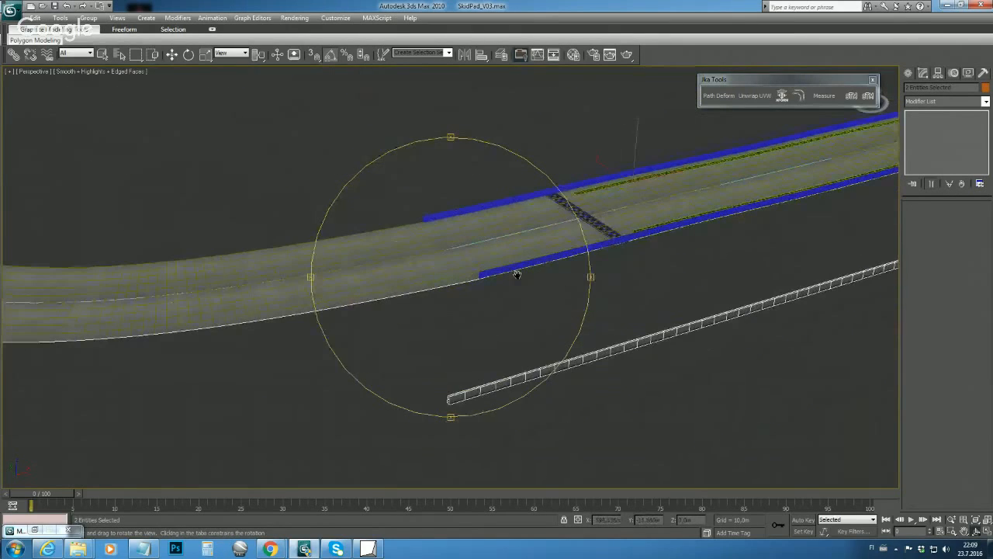
{"action": "right_click", "coordinate": [503, 332]}
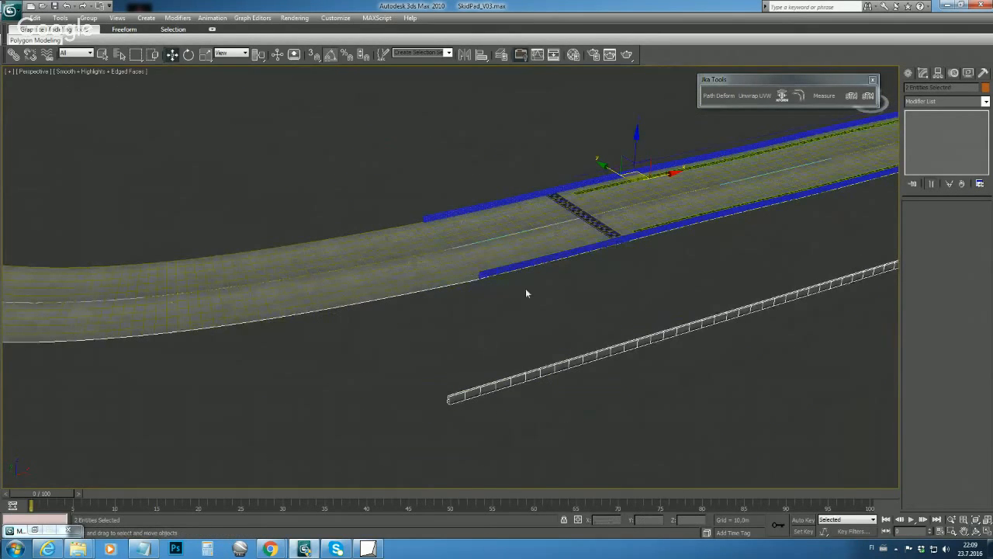
{"action": "key", "text": "alt+q"}
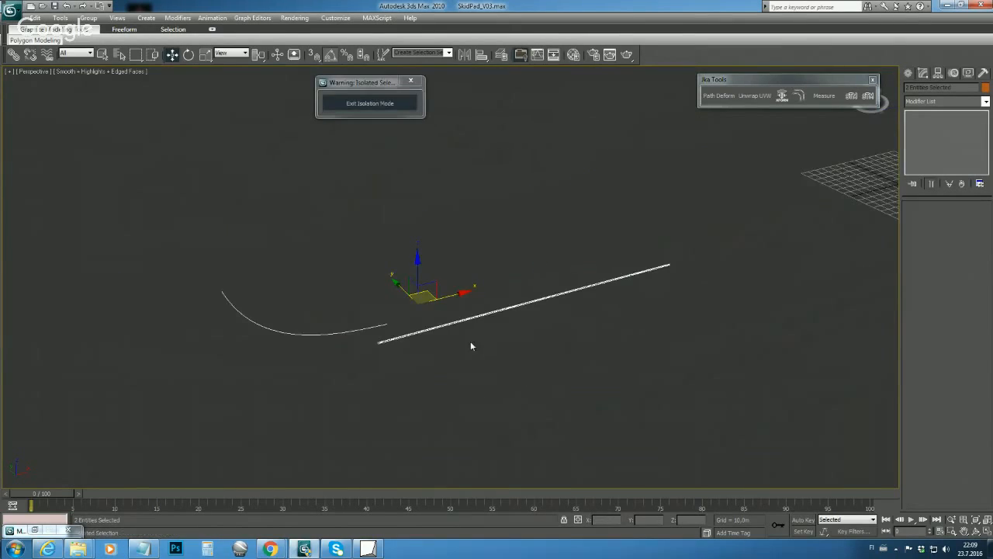
Step: Select only the WallShape01 spline and enable Vertex Ticks in its object properties
{"action": "left_click", "coordinate": [422, 378]}
{"action": "middle_click_drag", "start_coordinate": [379, 397], "coordinate": [423, 348]}
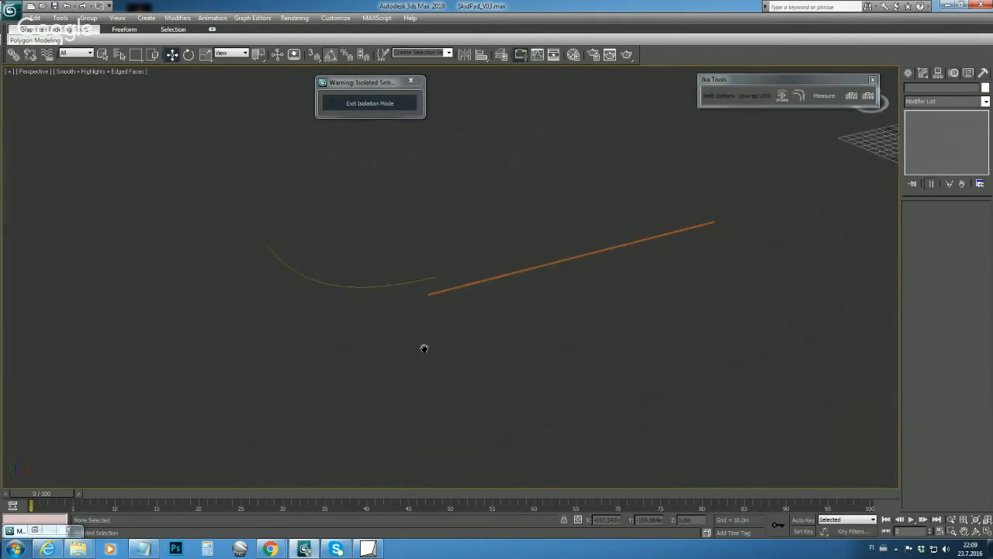
{"action": "scroll", "coordinate": [423, 349], "scroll_direction": "up", "scroll_amount": 5}
{"action": "middle_click_drag", "start_coordinate": [310, 344], "coordinate": [407, 334]}
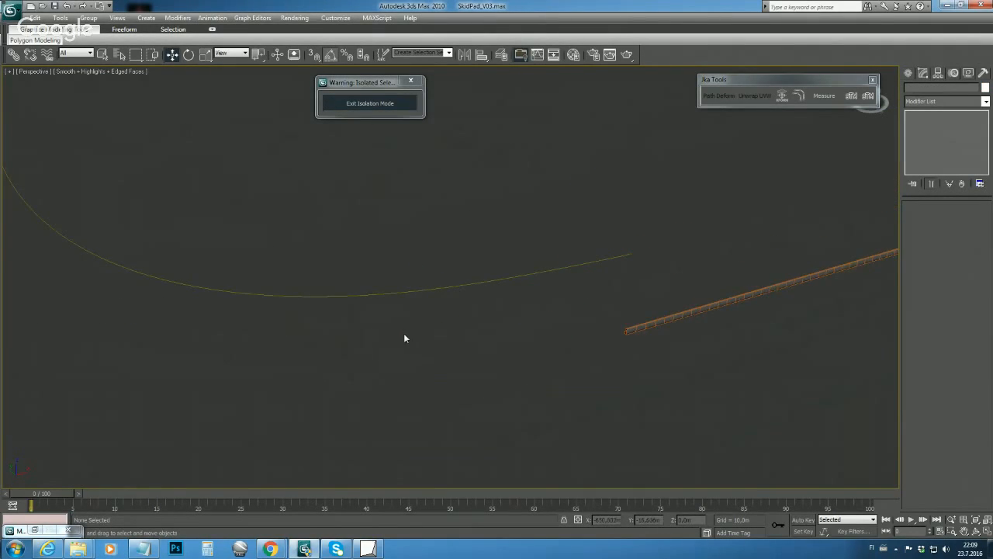
{"action": "scroll", "coordinate": [388, 335], "scroll_direction": "down", "scroll_amount": 5}
{"action": "scroll", "coordinate": [382, 336], "scroll_direction": "up", "scroll_amount": 3}
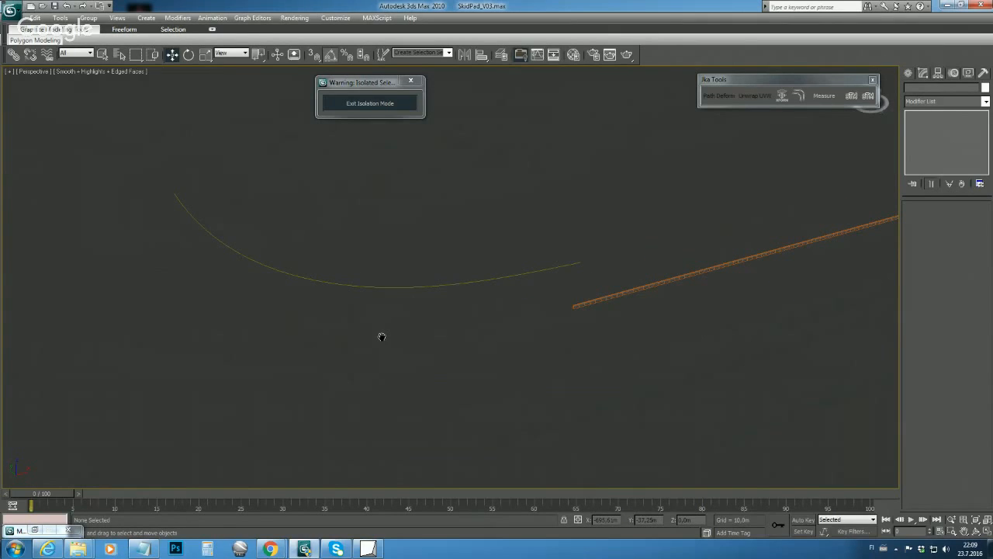
{"action": "left_click_drag", "start_coordinate": [302, 221], "coordinate": [387, 327]}
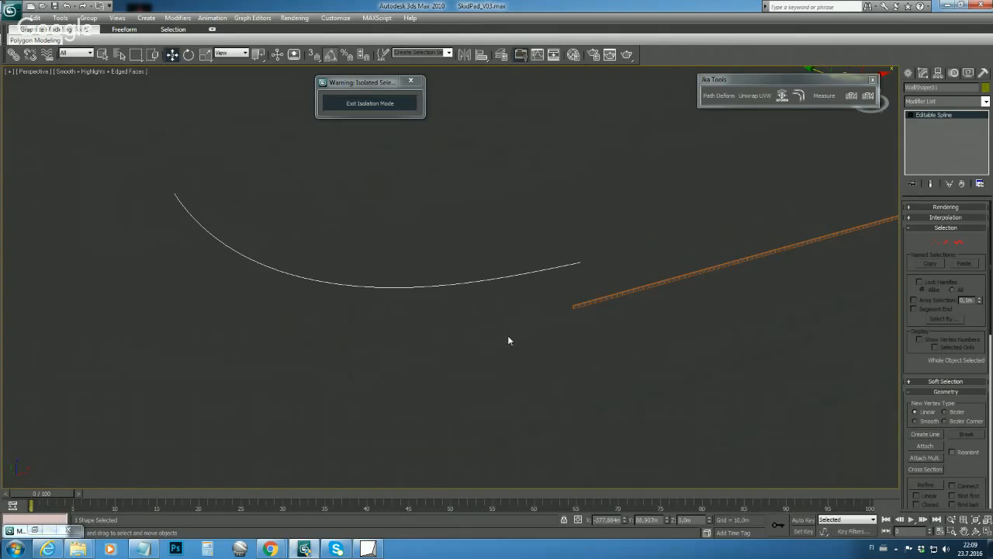
{"action": "key", "text": "alt+Return"}
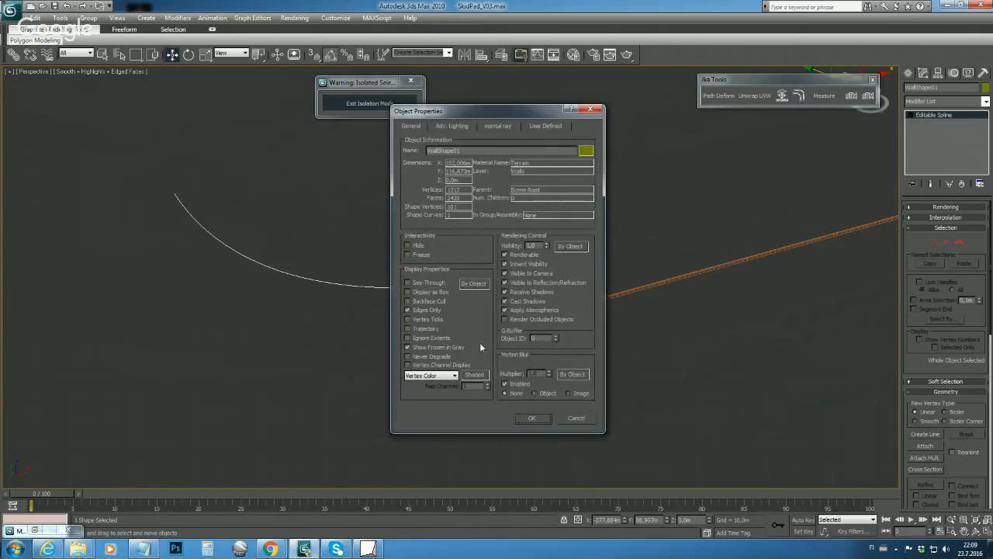
{"action": "left_click", "coordinate": [414, 318]}
{"action": "left_click", "coordinate": [531, 417]}
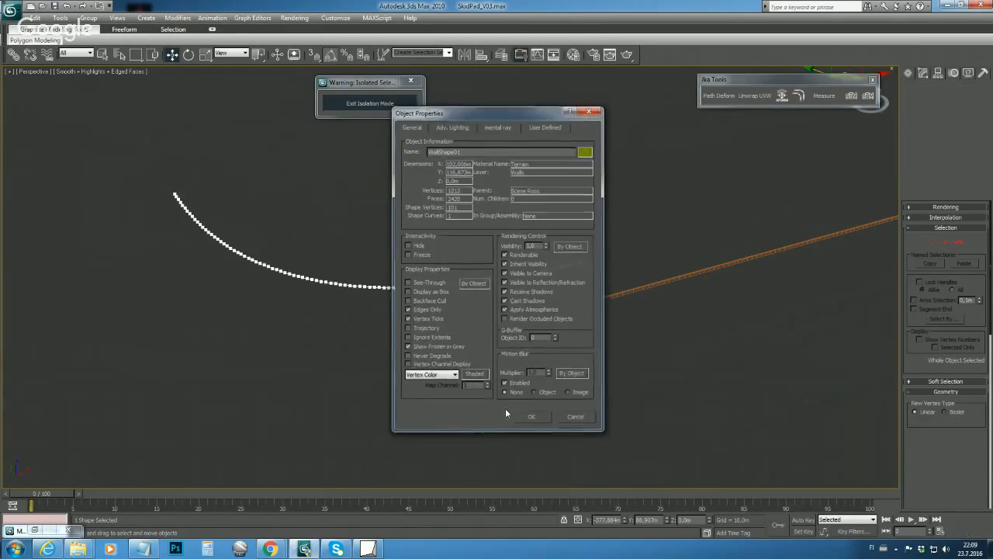
Step: At Vertex level of WallShape01, make the end vertex nearest the straight wall the spline's first vertex
{"action": "middle_click_drag", "start_coordinate": [429, 373], "coordinate": [403, 357]}
{"action": "left_click", "coordinate": [479, 340]}
{"action": "scroll", "coordinate": [481, 342], "scroll_direction": "up", "scroll_amount": 3}
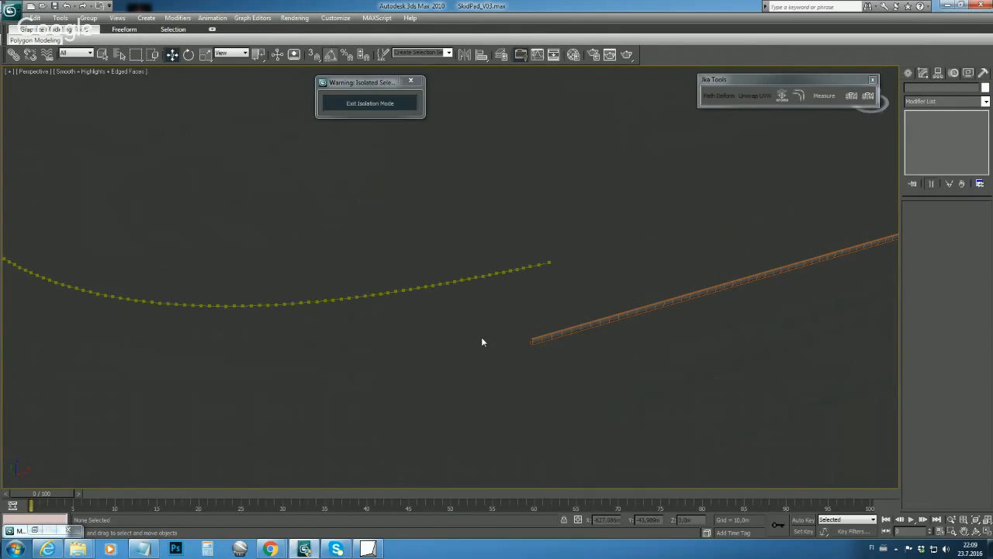
{"action": "scroll", "coordinate": [484, 339], "scroll_direction": "up", "scroll_amount": 4}
{"action": "middle_click_drag", "start_coordinate": [614, 326], "coordinate": [440, 352]}
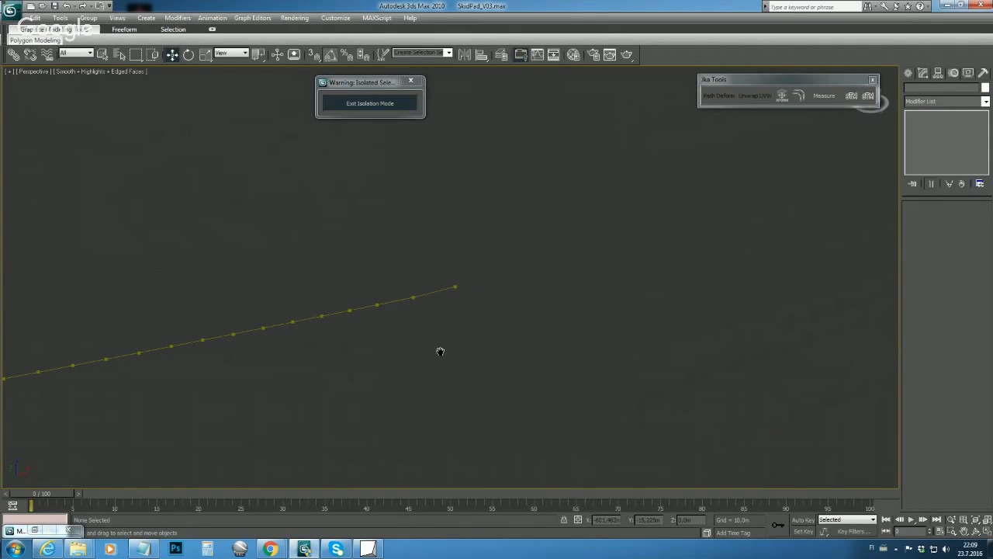
{"action": "left_click", "coordinate": [412, 298]}
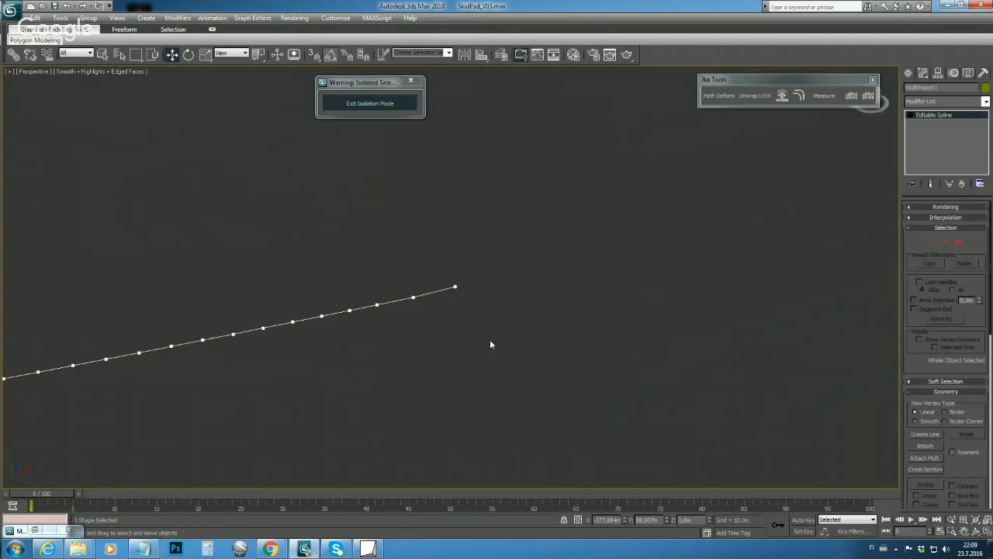
{"action": "left_click", "coordinate": [909, 115]}
{"action": "left_click", "coordinate": [936, 74]}
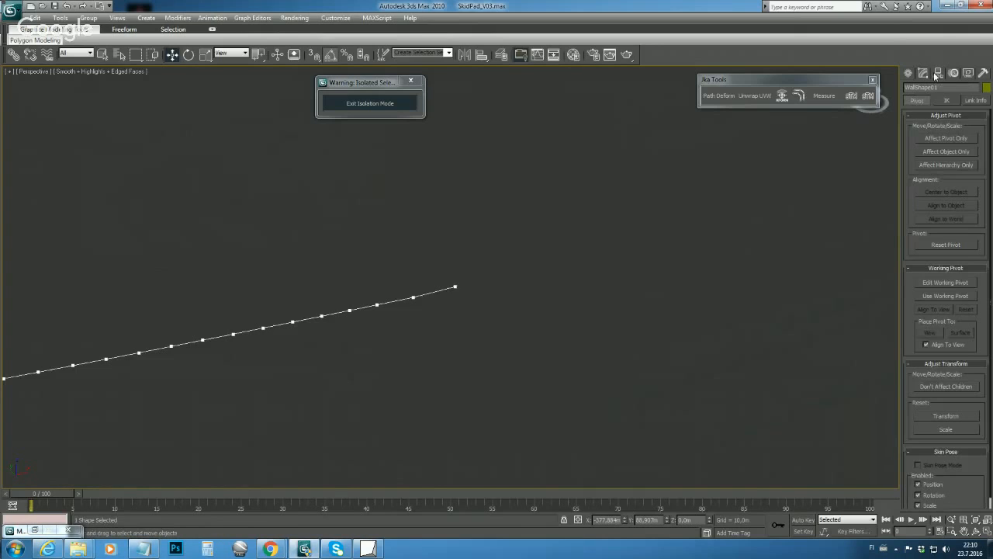
{"action": "left_click", "coordinate": [922, 73]}
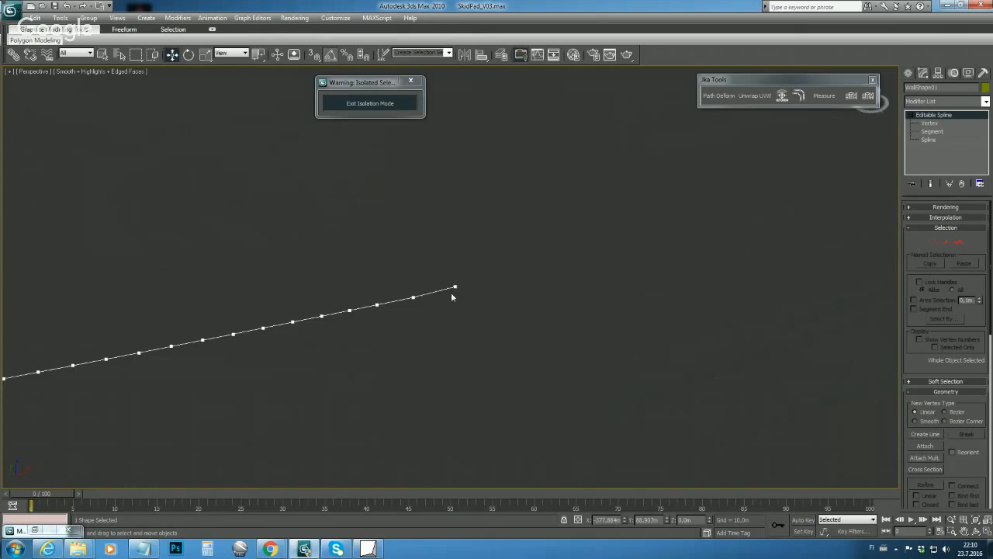
{"action": "left_click", "coordinate": [929, 122]}
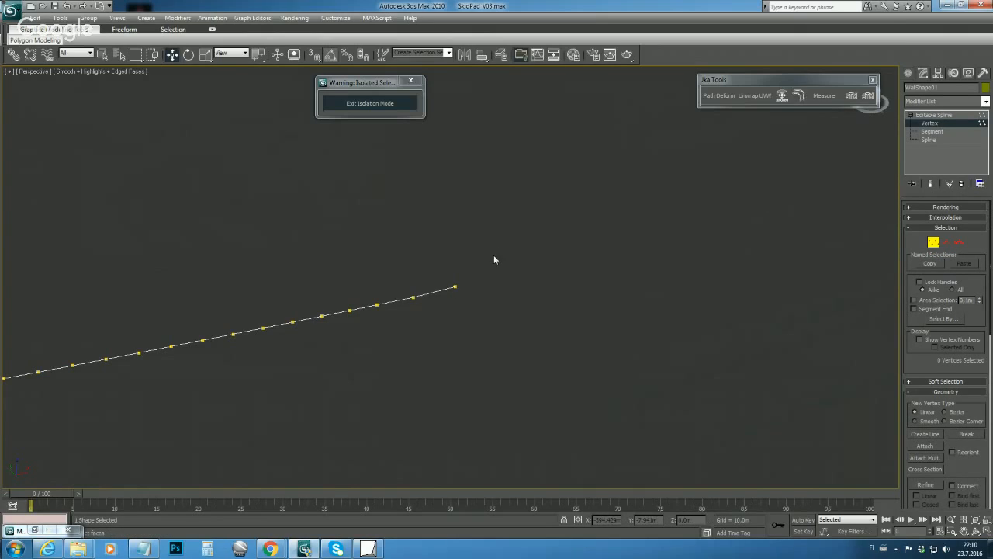
{"action": "left_click_drag", "start_coordinate": [494, 256], "coordinate": [442, 316]}
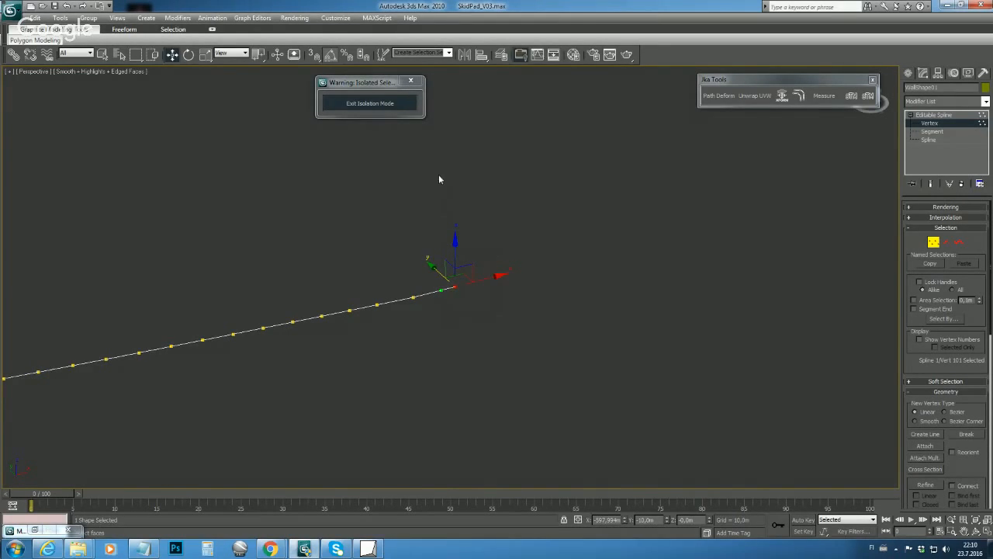
{"action": "key", "text": "k"}
Step: Activate the Move tool at the spline's first vertex and set up snapping with the Vertex snap type enabled
{"action": "scroll", "coordinate": [423, 310], "scroll_direction": "up", "scroll_amount": 3}
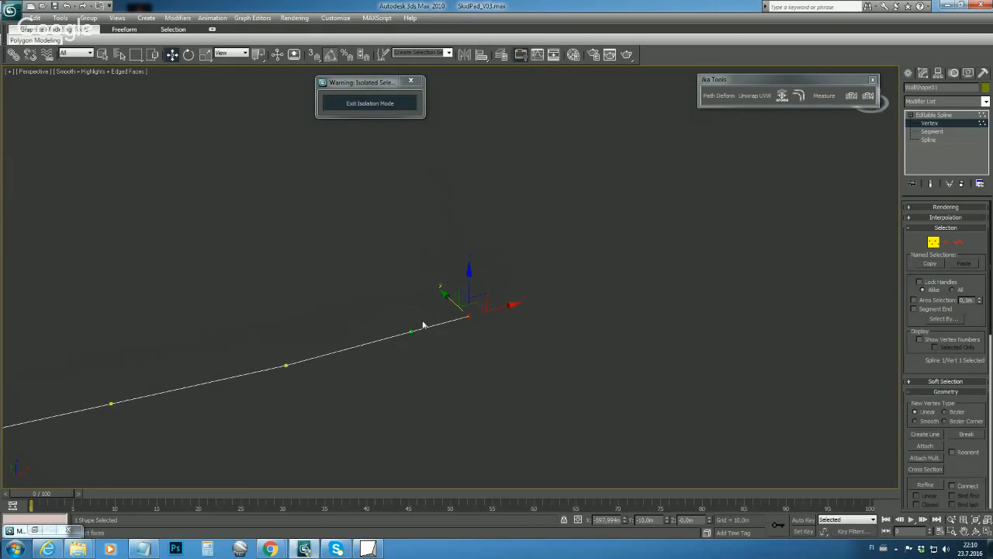
{"action": "middle_click_drag", "start_coordinate": [420, 323], "coordinate": [420, 313]}
{"action": "scroll", "coordinate": [424, 314], "scroll_direction": "down", "scroll_amount": 1}
{"action": "scroll", "coordinate": [423, 313], "scroll_direction": "up", "scroll_amount": 1}
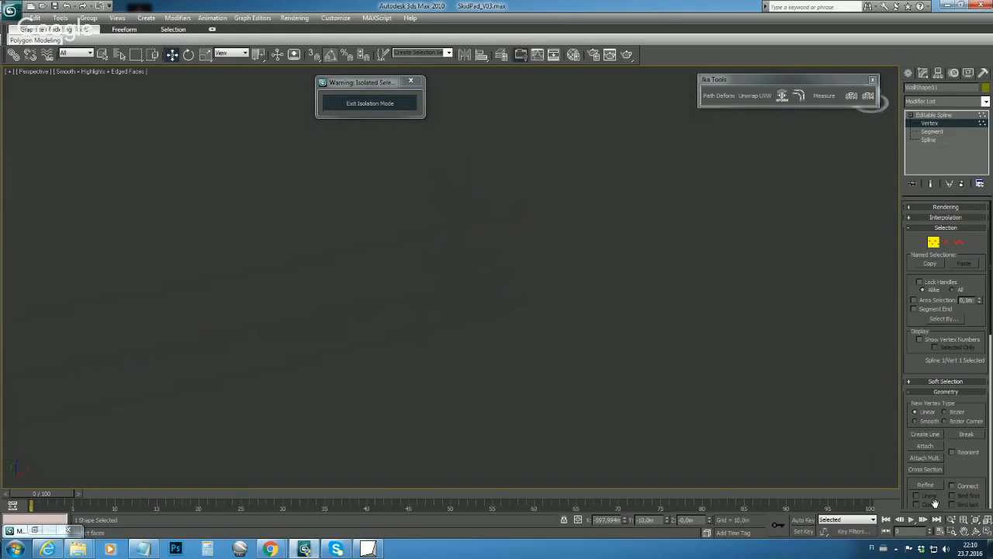
{"action": "scroll", "coordinate": [641, 359], "scroll_direction": "down", "scroll_amount": 1}
{"action": "left_click", "coordinate": [950, 519]}
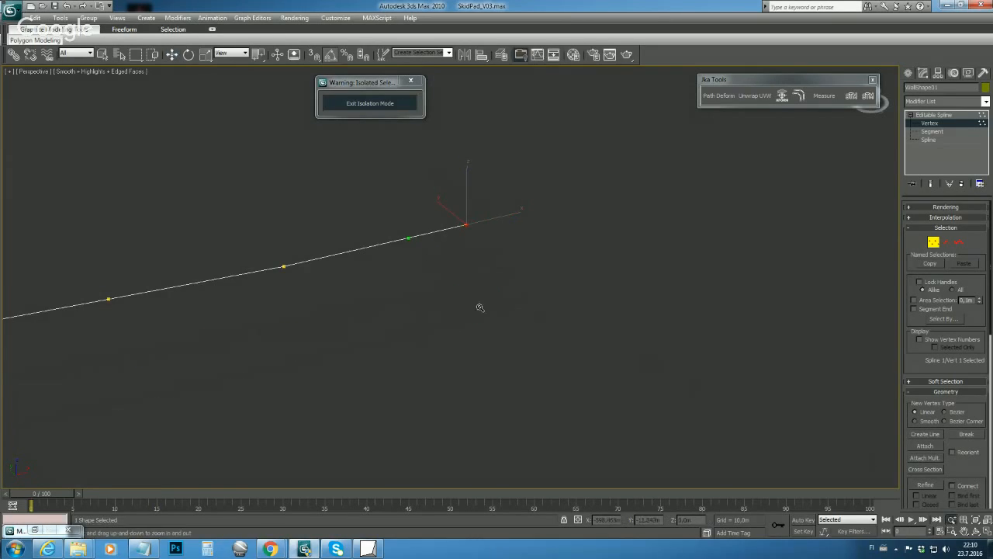
{"action": "left_click_drag", "start_coordinate": [451, 262], "coordinate": [453, 228]}
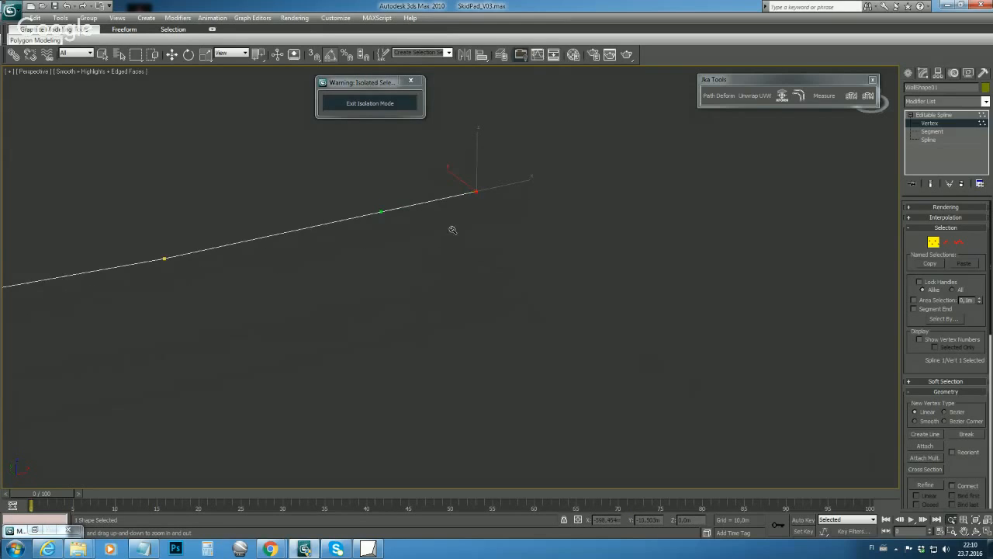
{"action": "mouse_move", "coordinate": [452, 229]}
{"action": "middle_mouse_down"}
{"action": "mouse_move", "coordinate": [451, 244]}
{"action": "mouse_move", "coordinate": [454, 237]}
{"action": "middle_mouse_up"}
{"action": "middle_click_drag", "start_coordinate": [446, 309], "coordinate": [452, 291]}
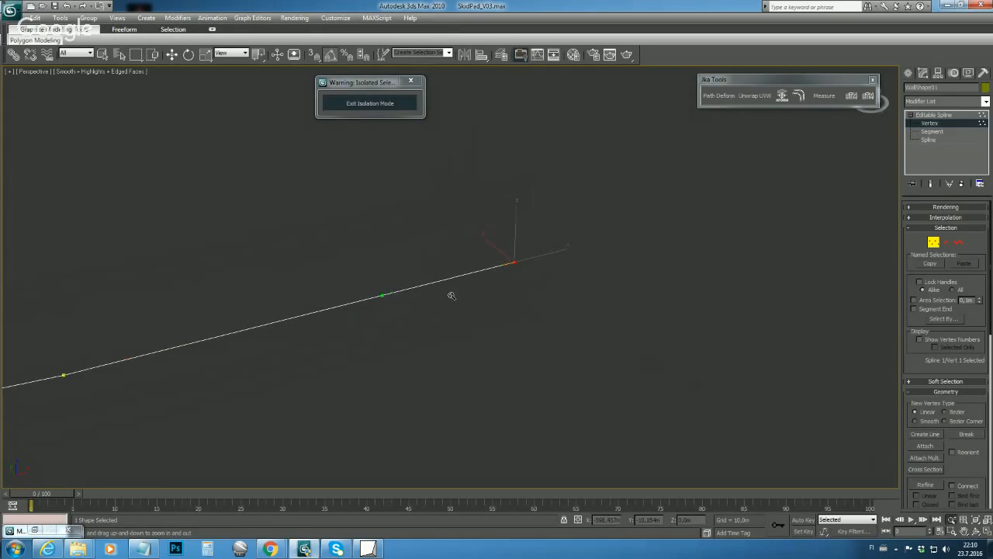
{"action": "key", "text": "w"}
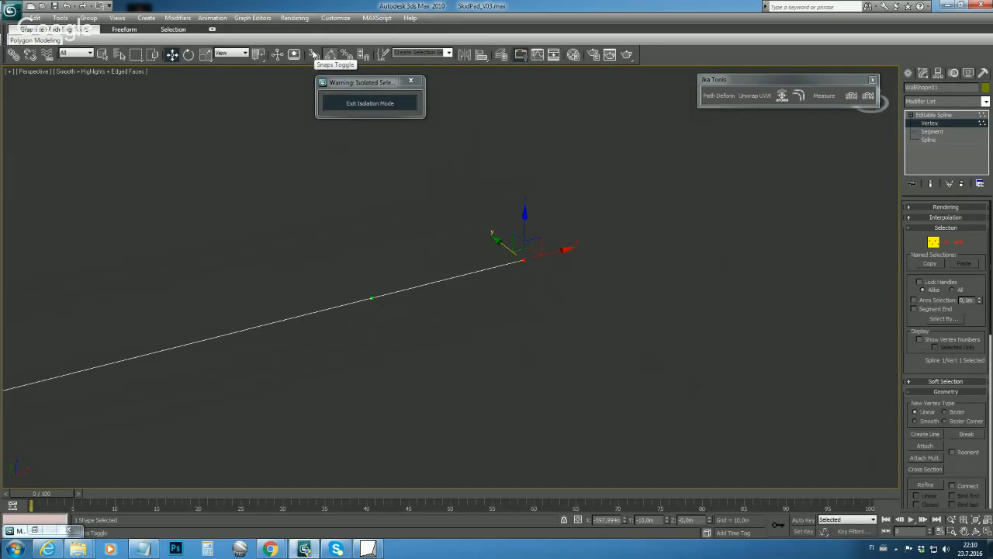
{"action": "left_click", "coordinate": [313, 54]}
{"action": "right_click", "coordinate": [313, 53]}
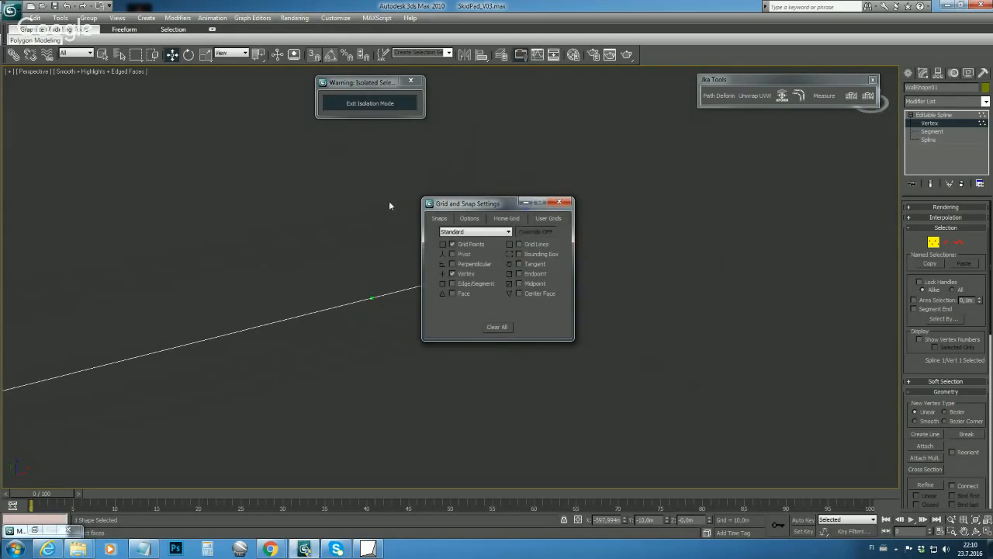
{"action": "left_click", "coordinate": [452, 253]}
{"action": "left_click", "coordinate": [561, 203]}
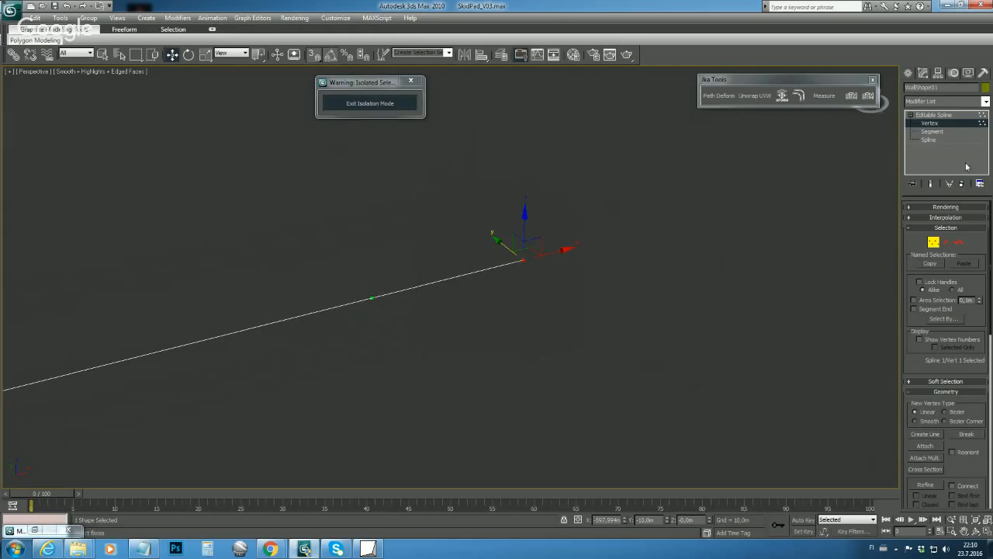
Step: Using Affect Pivot Only, snap WallShape01's pivot onto the spline's first vertex
{"action": "left_click", "coordinate": [939, 73]}
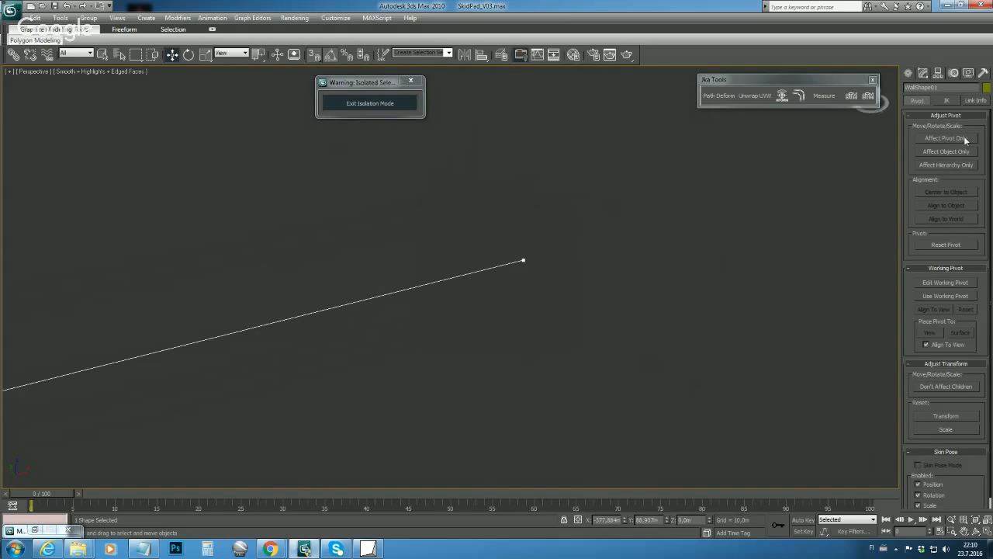
{"action": "left_click", "coordinate": [970, 139]}
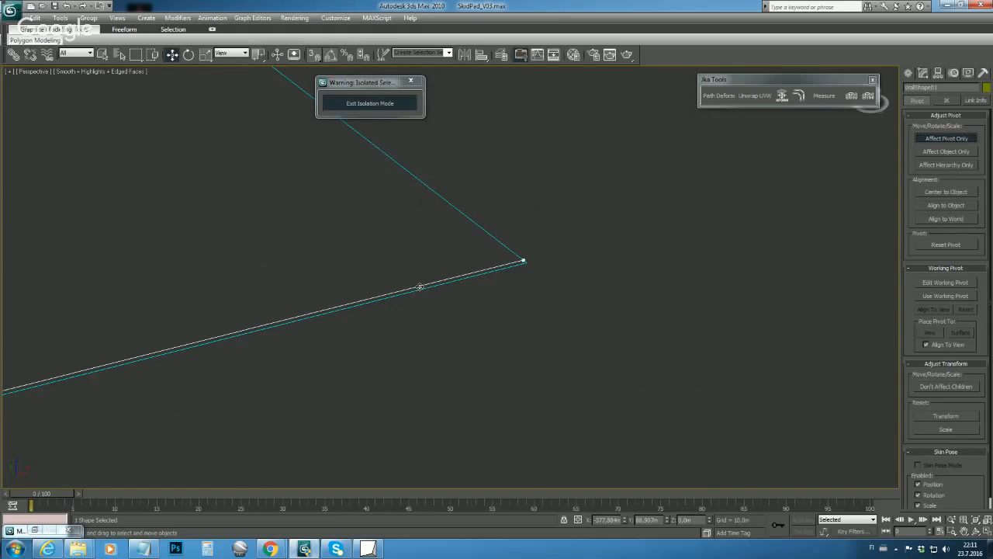
{"action": "left_click_drag", "start_coordinate": [420, 287], "coordinate": [523, 259]}
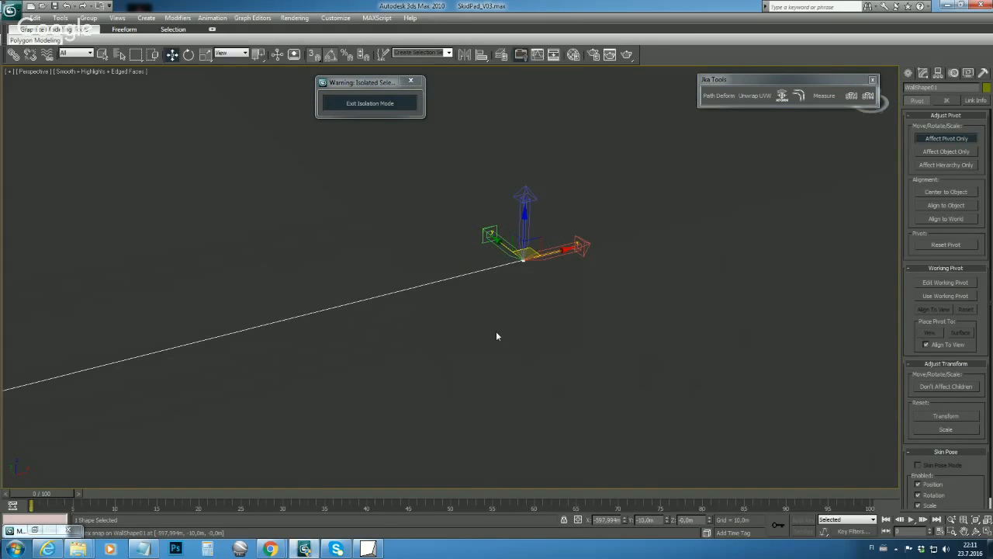
Step: Leave Affect Pivot Only mode on WallShape01 and return to the spline's Editable Spline parameters
{"action": "key", "text": "shift+z"}
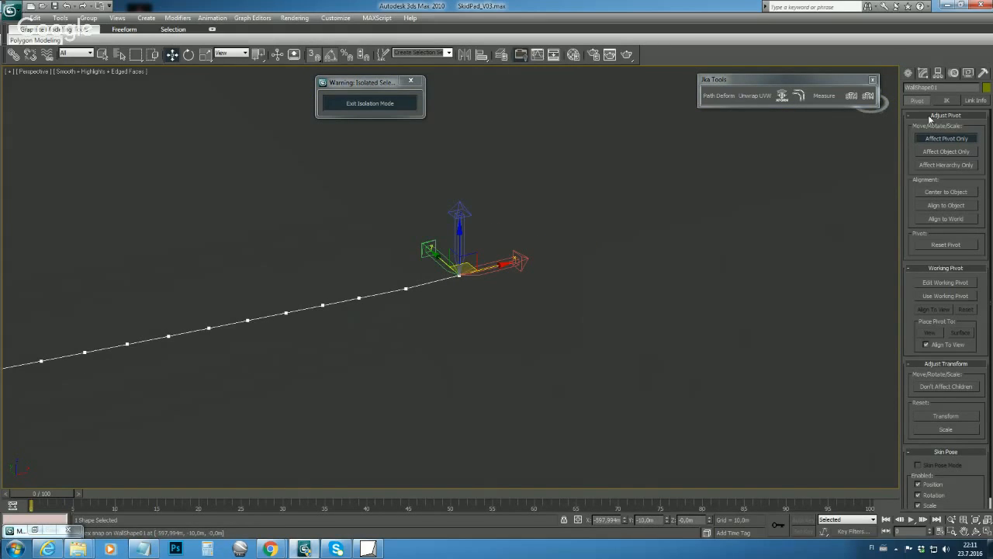
{"action": "left_click", "coordinate": [922, 73]}
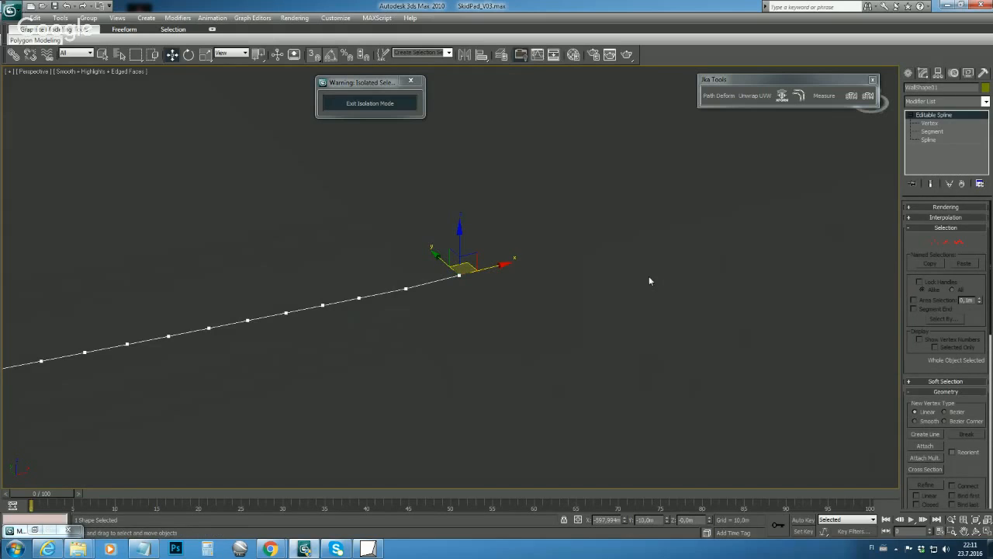
{"action": "middle_click_drag", "start_coordinate": [381, 337], "coordinate": [517, 309]}
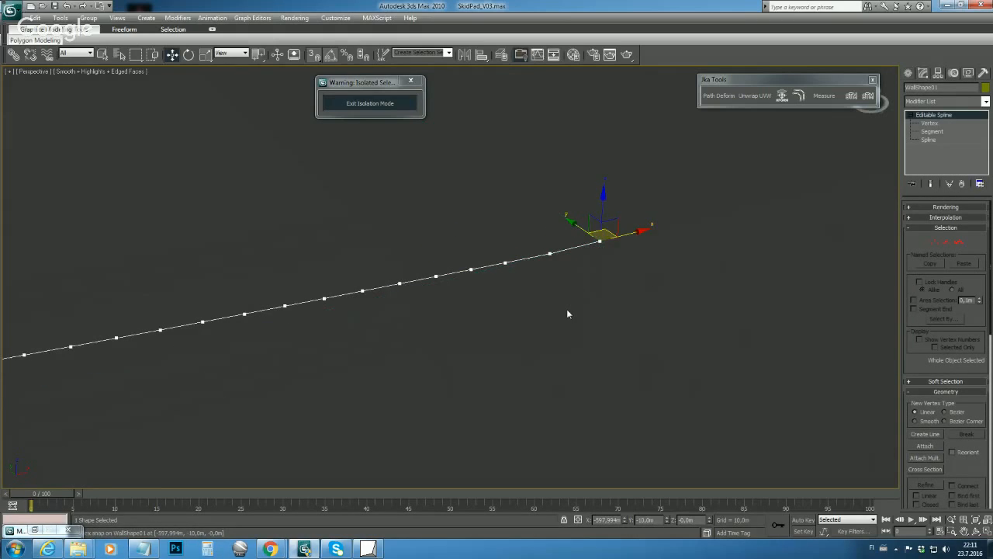
{"action": "key", "text": "shift+z"}
{"action": "middle_click_drag", "start_coordinate": [533, 323], "coordinate": [481, 350]}
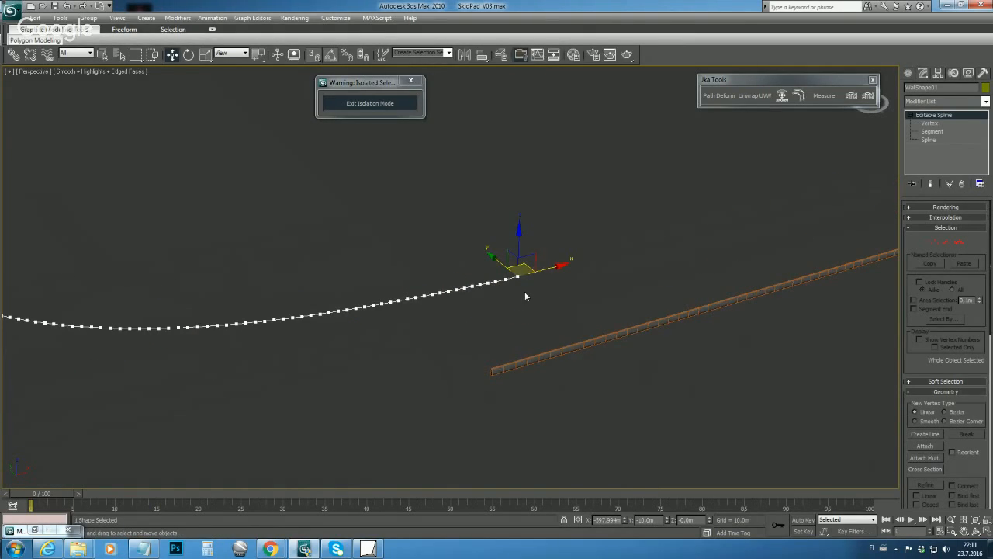
{"action": "key", "text": "shift+z"}
{"action": "middle_click_drag", "start_coordinate": [583, 321], "coordinate": [509, 317]}
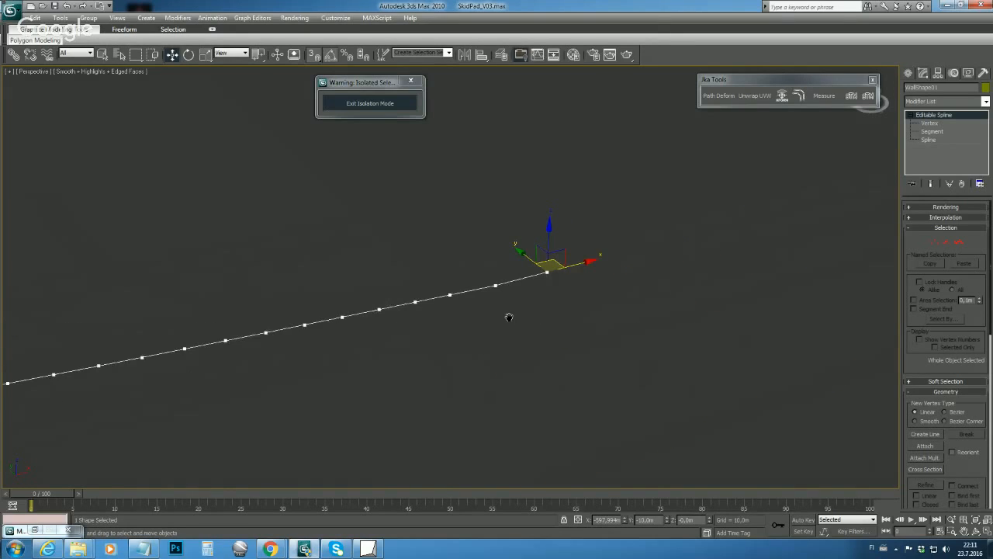
{"action": "key", "text": "shift+z"}
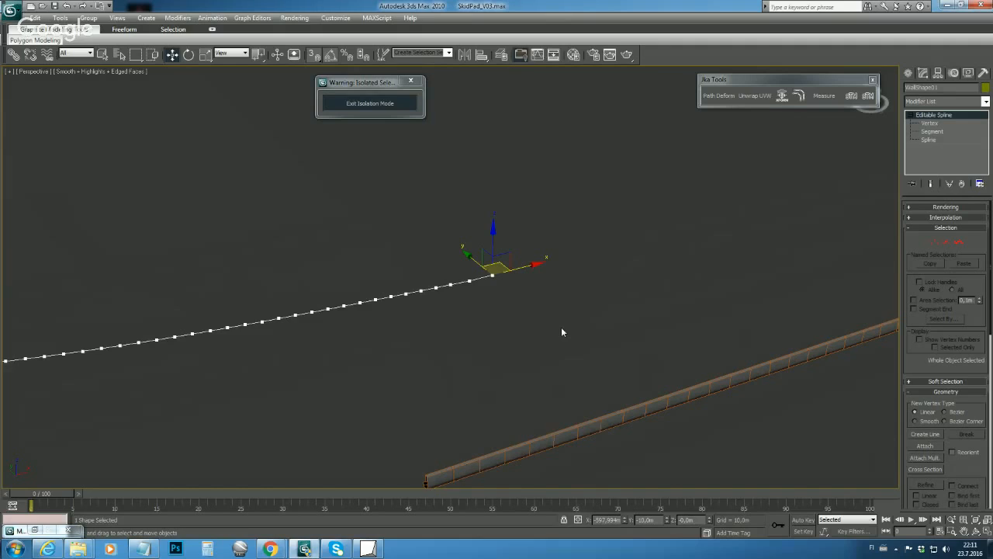
Step: Reset WallShape01's transform with Reset XForm and collapse the XForm modifier into an Editable Spline
{"action": "left_click", "coordinate": [984, 73]}
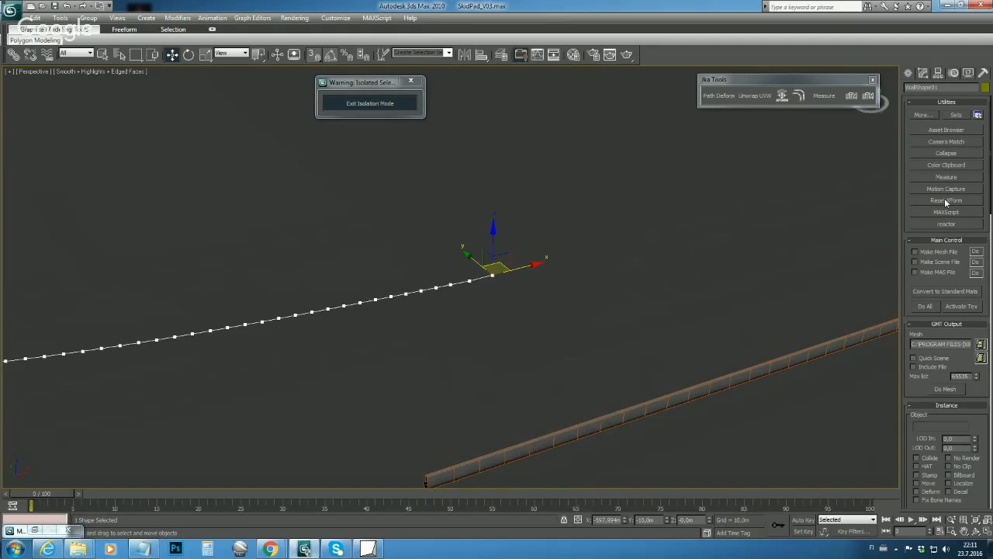
{"action": "left_click", "coordinate": [944, 199]}
{"action": "left_click", "coordinate": [945, 200]}
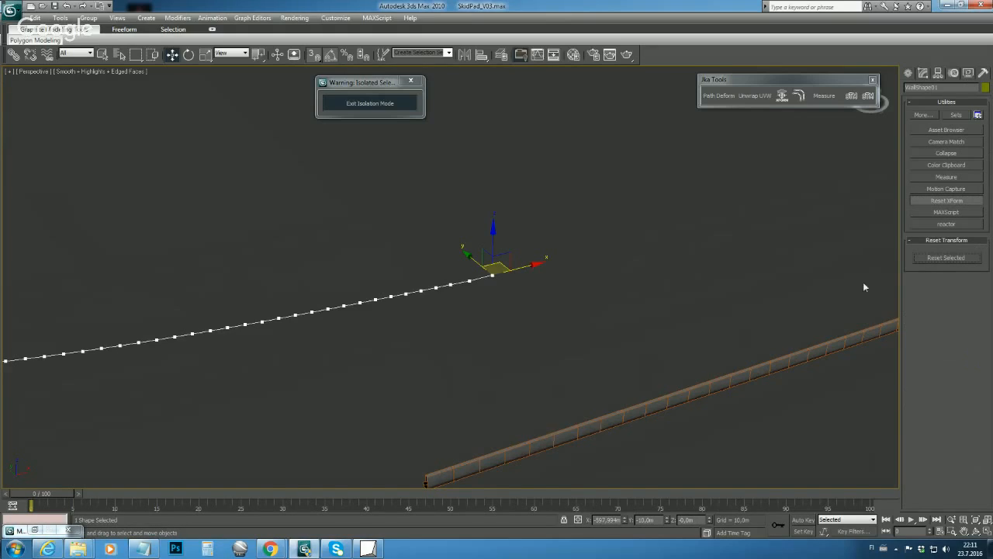
{"action": "left_click", "coordinate": [939, 258]}
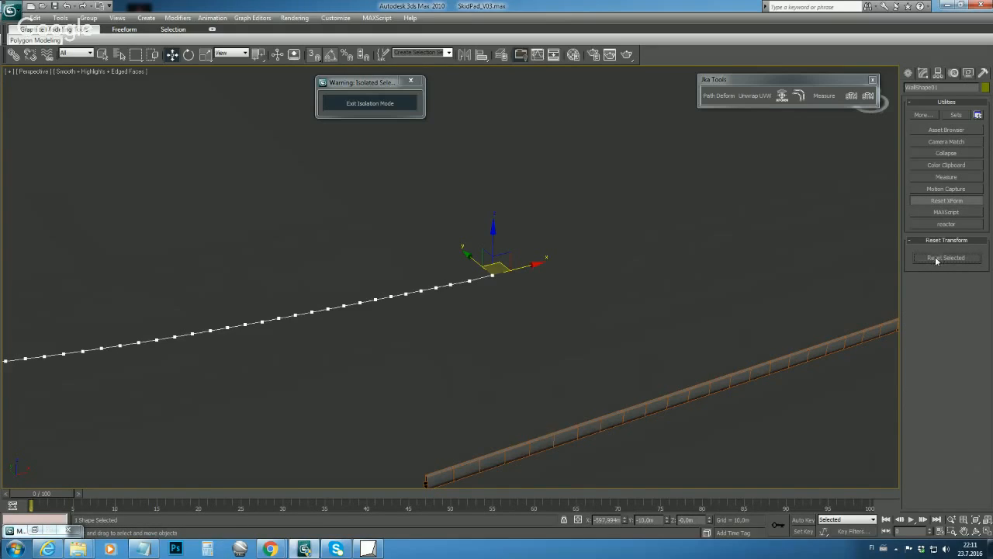
{"action": "left_click", "coordinate": [922, 74]}
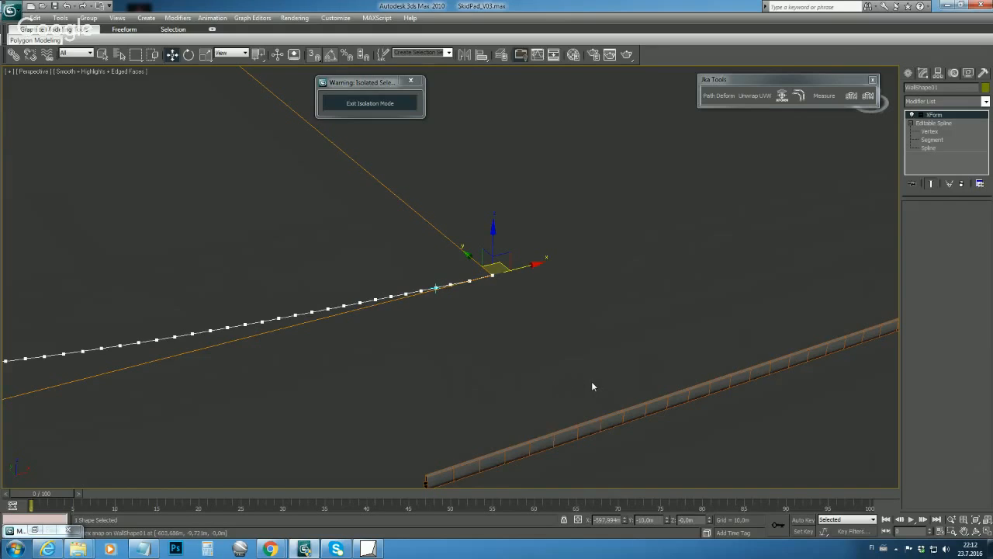
{"action": "key", "text": "ctrl+z"}
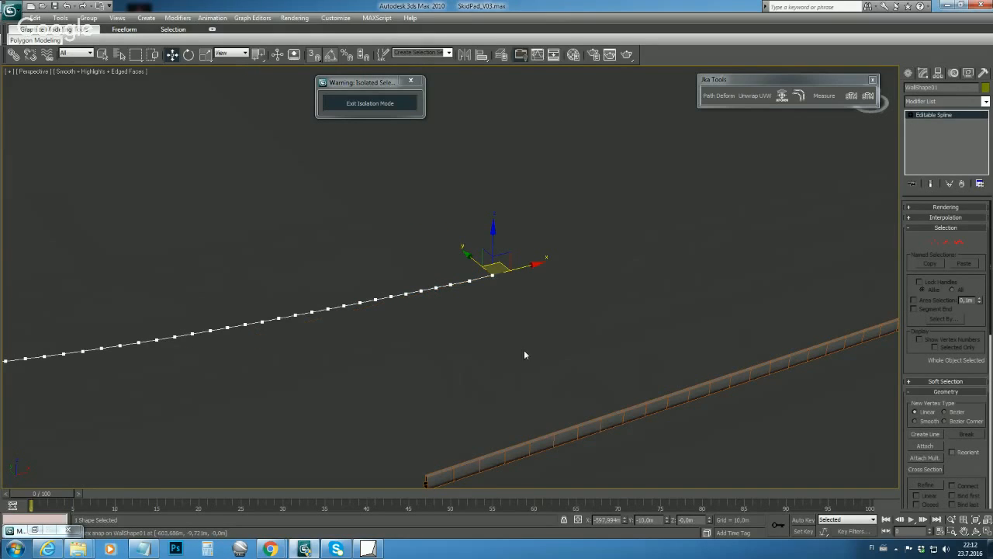
{"action": "key", "text": "ctrl+z"}
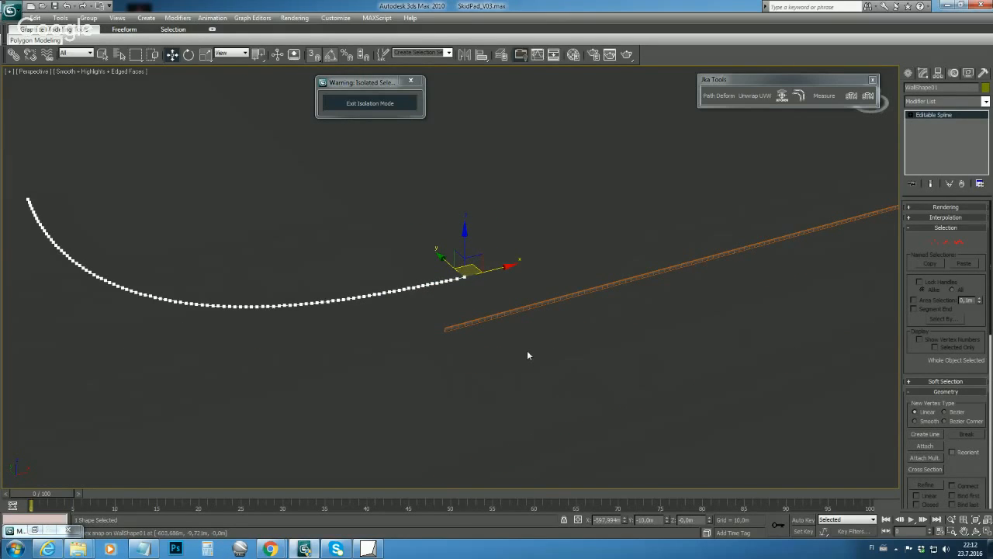
Step: Select the straight wall Wall02 and move it roughly next to the first vertex of WallShape01
{"action": "left_click", "coordinate": [517, 309]}
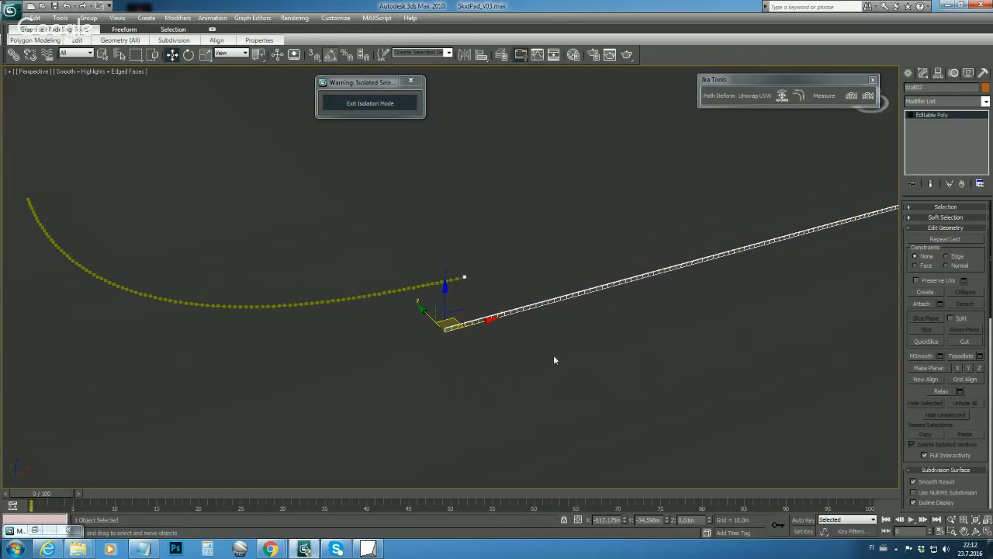
{"action": "middle_click_drag", "start_coordinate": [571, 331], "coordinate": [577, 322]}
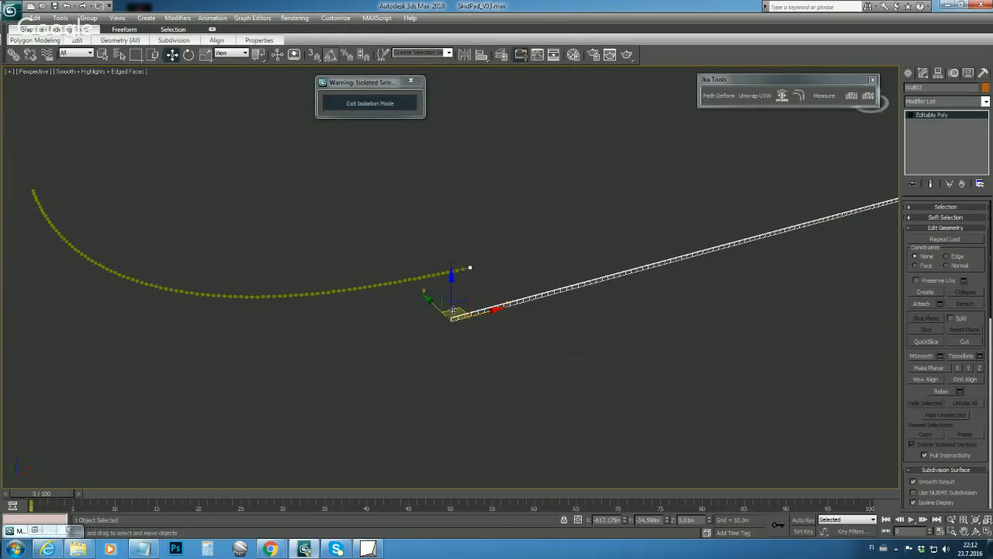
{"action": "left_click_drag", "start_coordinate": [456, 311], "coordinate": [486, 254]}
{"action": "scroll", "coordinate": [486, 265], "scroll_direction": "up", "scroll_amount": 5}
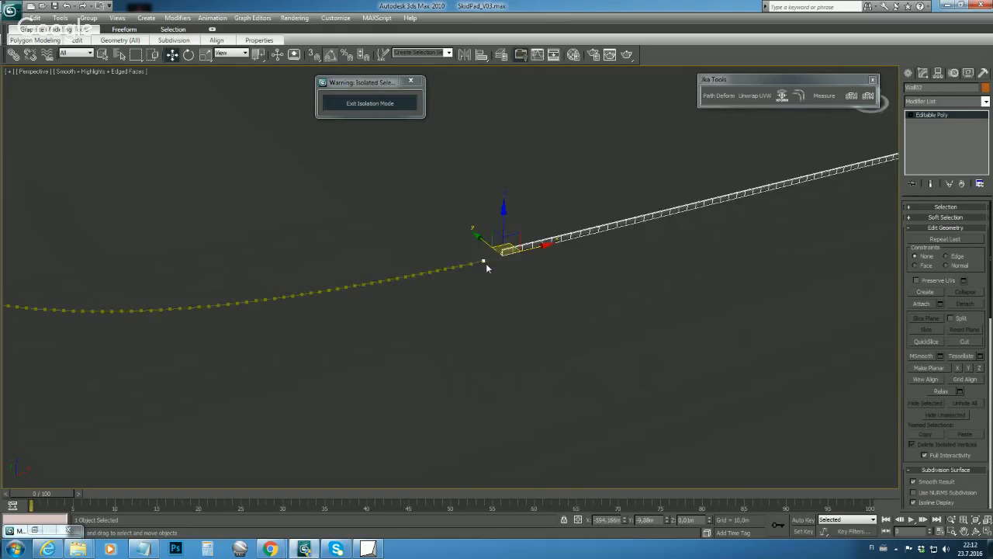
{"action": "middle_click_drag", "start_coordinate": [533, 256], "coordinate": [453, 327]}
{"action": "scroll", "coordinate": [484, 295], "scroll_direction": "up", "scroll_amount": 5}
{"action": "scroll", "coordinate": [483, 301], "scroll_direction": "down", "scroll_amount": 3}
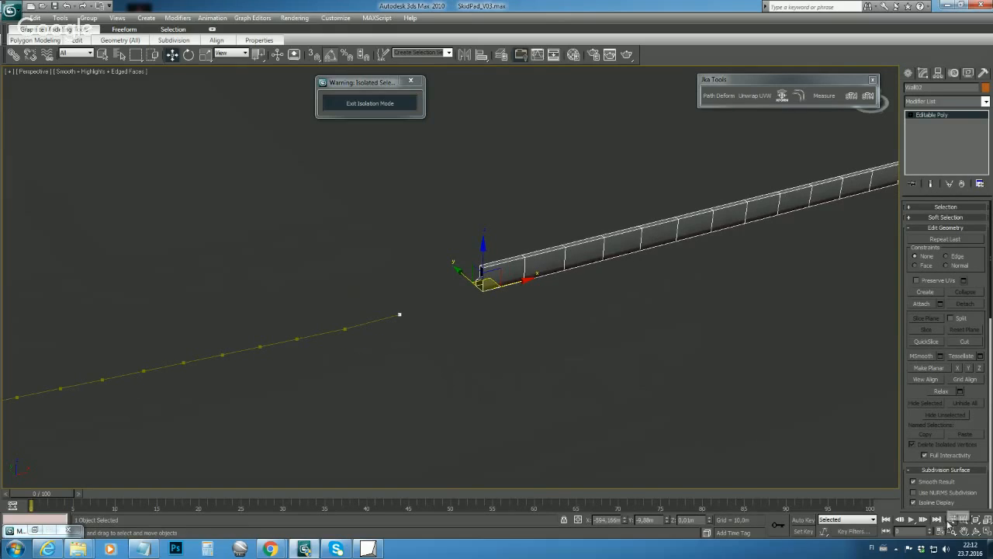
{"action": "left_click", "coordinate": [951, 520]}
{"action": "left_click_drag", "start_coordinate": [461, 345], "coordinate": [461, 342]}
{"action": "right_click", "coordinate": [468, 356]}
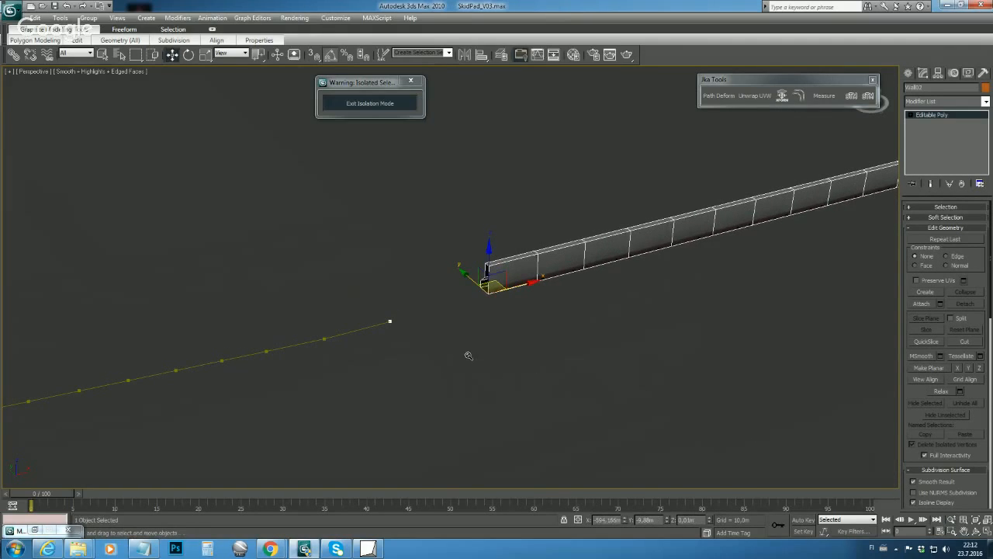
Step: With Pivot and Vertex snaps enabled, snap Wall02's pivot onto WallShape01's first vertex, and turn snapping off
{"action": "right_click", "coordinate": [314, 58]}
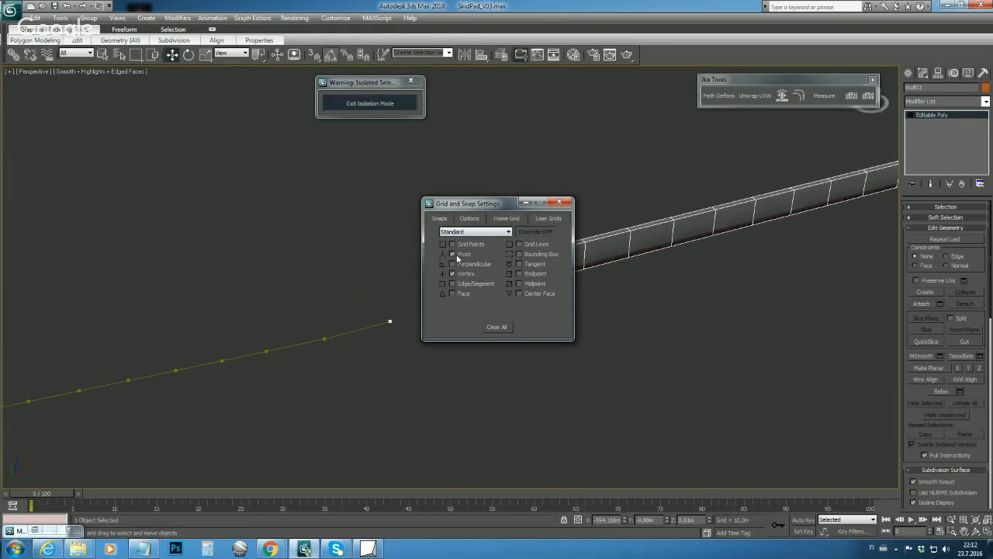
{"action": "left_click", "coordinate": [559, 202]}
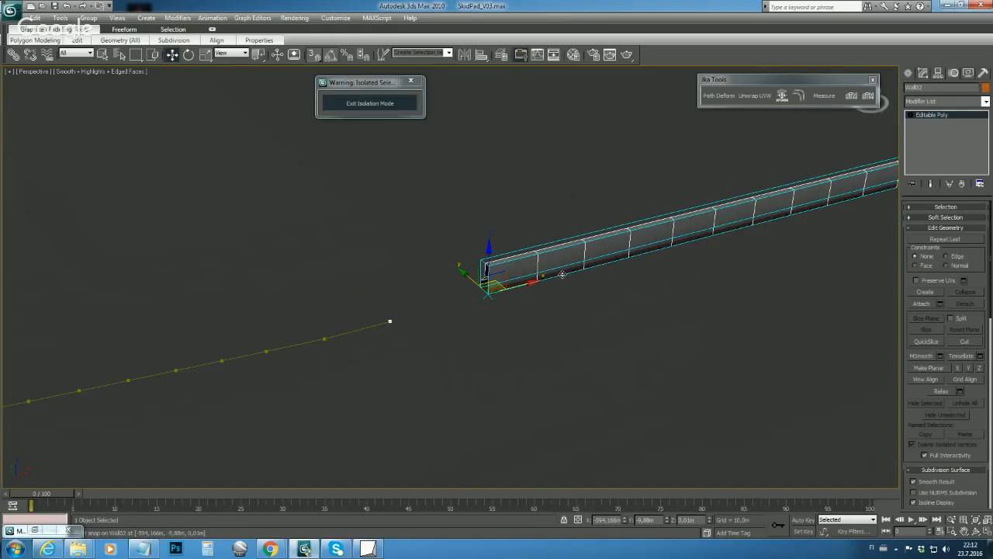
{"action": "left_click_drag", "start_coordinate": [562, 274], "coordinate": [396, 320]}
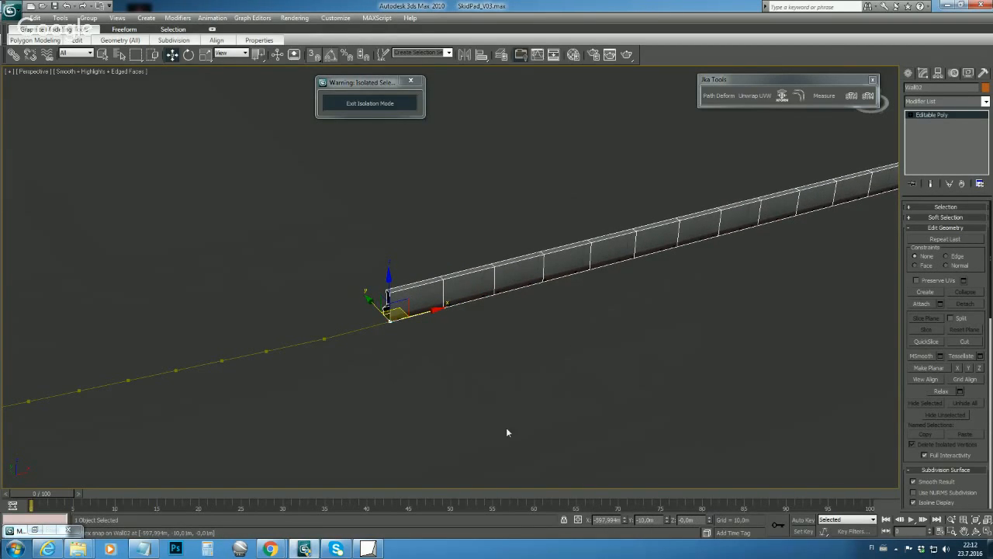
{"action": "left_click", "coordinate": [315, 59]}
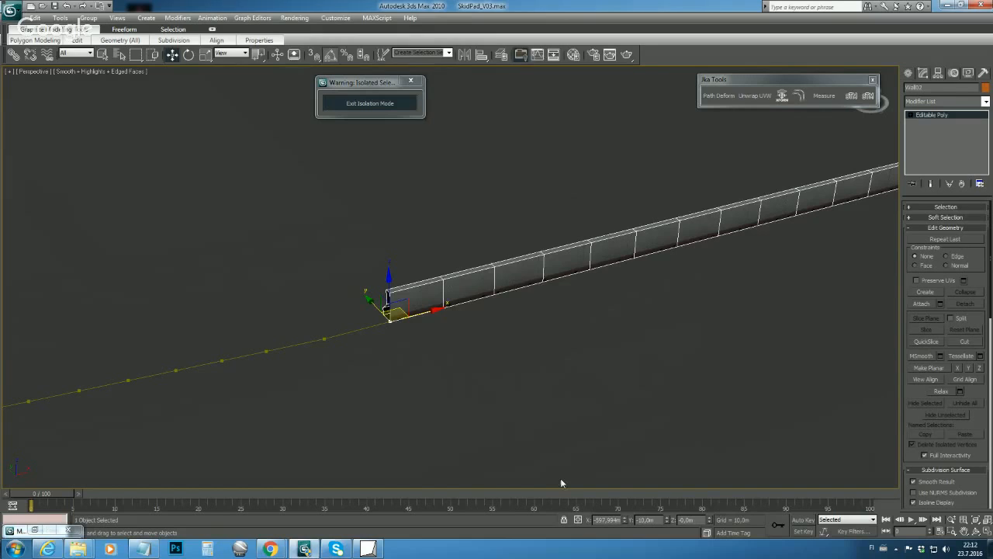
Step: Apply a world-space Path Deform Binding to Wall02 and pick WallShape01 as its path
{"action": "scroll", "coordinate": [529, 371], "scroll_direction": "down", "scroll_amount": 5}
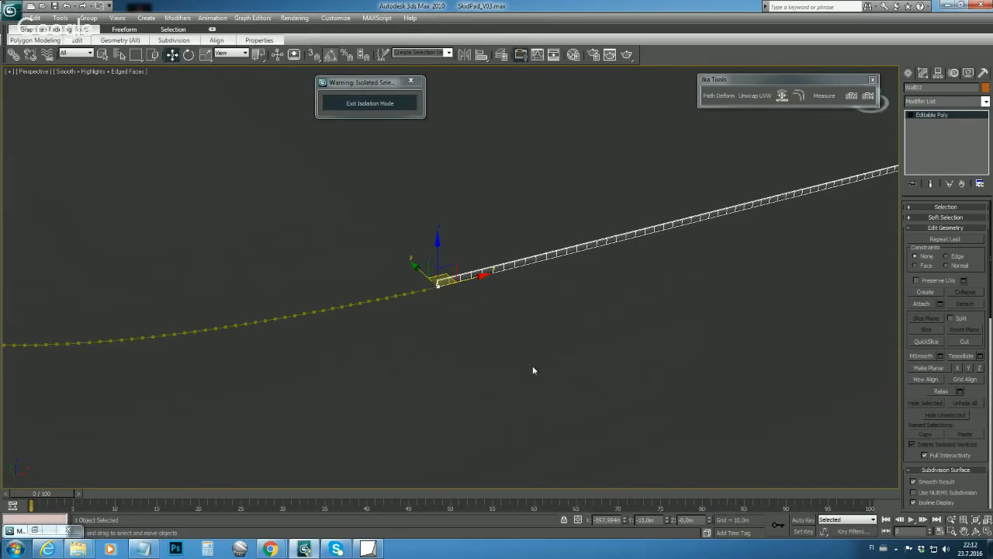
{"action": "mouse_move", "coordinate": [532, 371]}
{"action": "middle_mouse_down"}
{"action": "mouse_move", "coordinate": [558, 349]}
{"action": "mouse_move", "coordinate": [518, 366]}
{"action": "middle_mouse_up"}
{"action": "scroll", "coordinate": [518, 366], "scroll_direction": "down", "scroll_amount": 5}
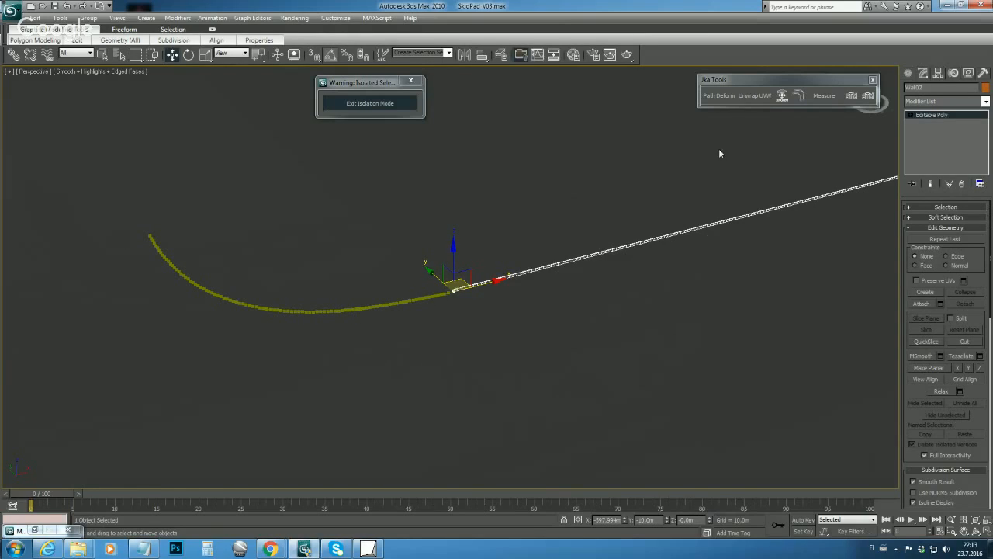
{"action": "left_click", "coordinate": [720, 97]}
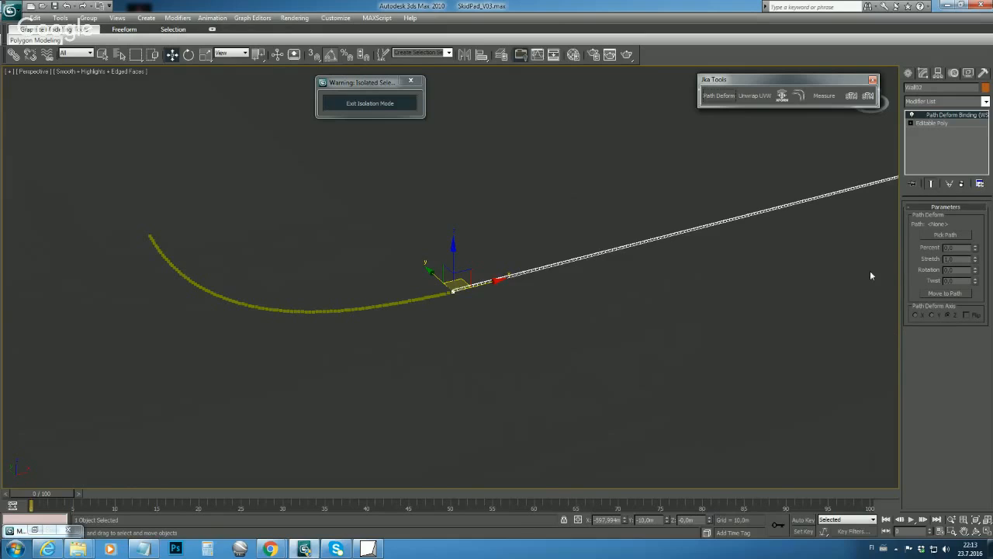
{"action": "left_click", "coordinate": [952, 236]}
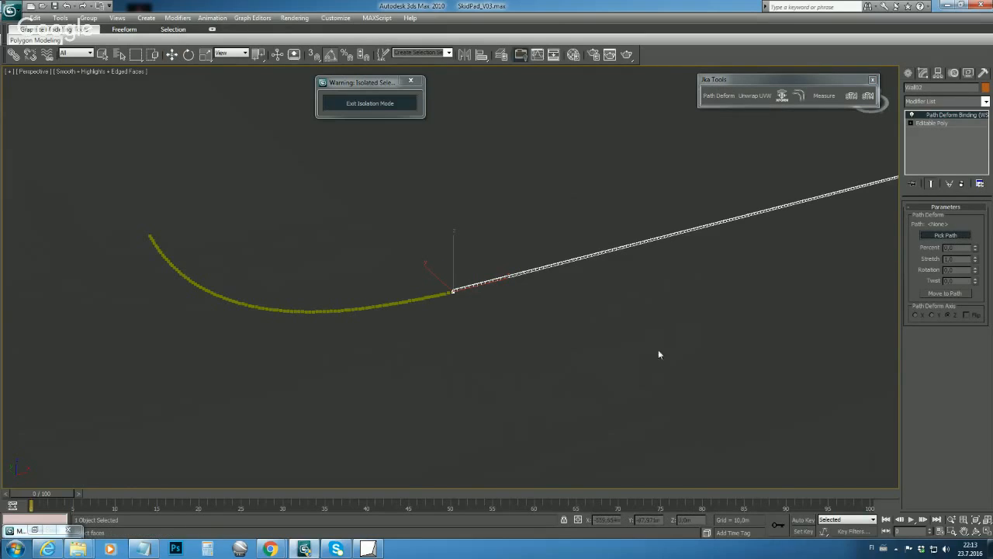
{"action": "left_click", "coordinate": [343, 312]}
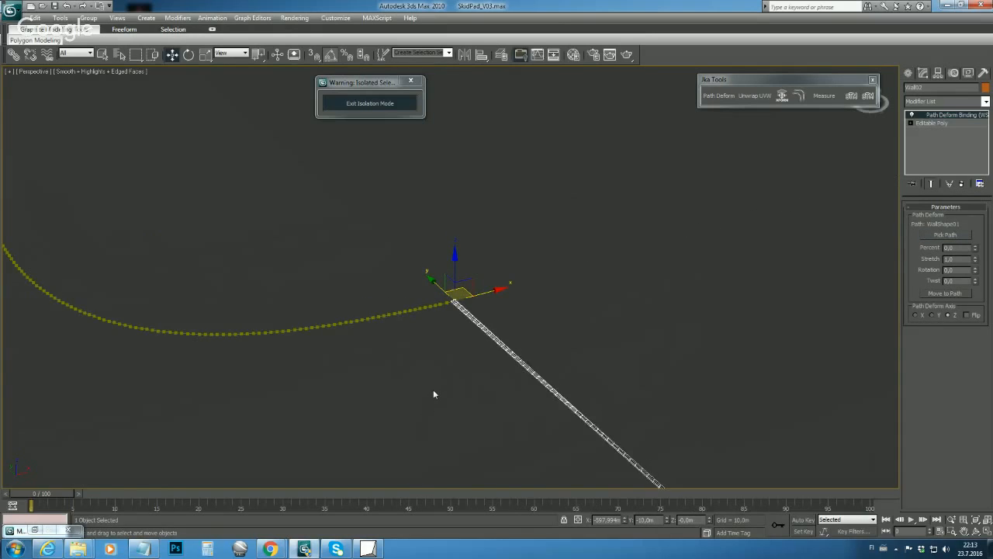
Step: Set Wall02's Path Deform Axis to X so the wall runs along the spline
{"action": "middle_click_drag", "start_coordinate": [433, 389], "coordinate": [452, 340], "text": "alt"}
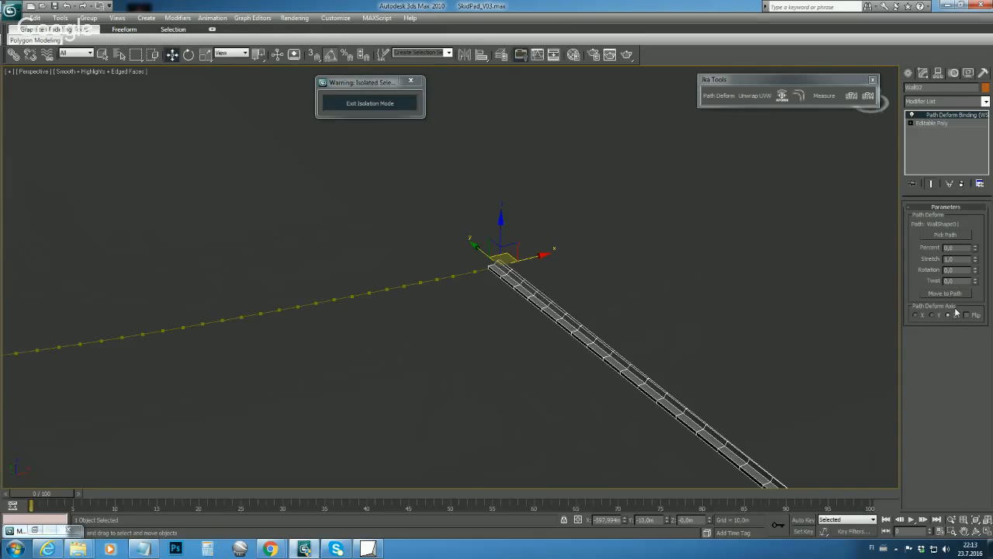
{"action": "left_click", "coordinate": [915, 315]}
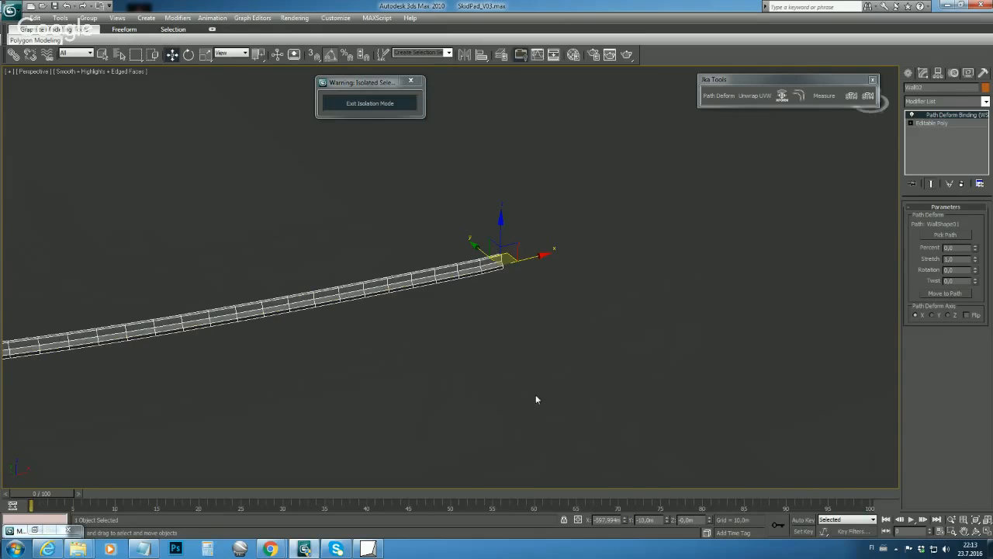
{"action": "middle_click_drag", "start_coordinate": [364, 356], "coordinate": [559, 424]}
{"action": "scroll", "coordinate": [558, 424], "scroll_direction": "down", "scroll_amount": 3}
{"action": "middle_click_drag", "start_coordinate": [613, 404], "coordinate": [543, 394]}
{"action": "scroll", "coordinate": [552, 406], "scroll_direction": "up", "scroll_amount": 5}
{"action": "key", "text": "z"}
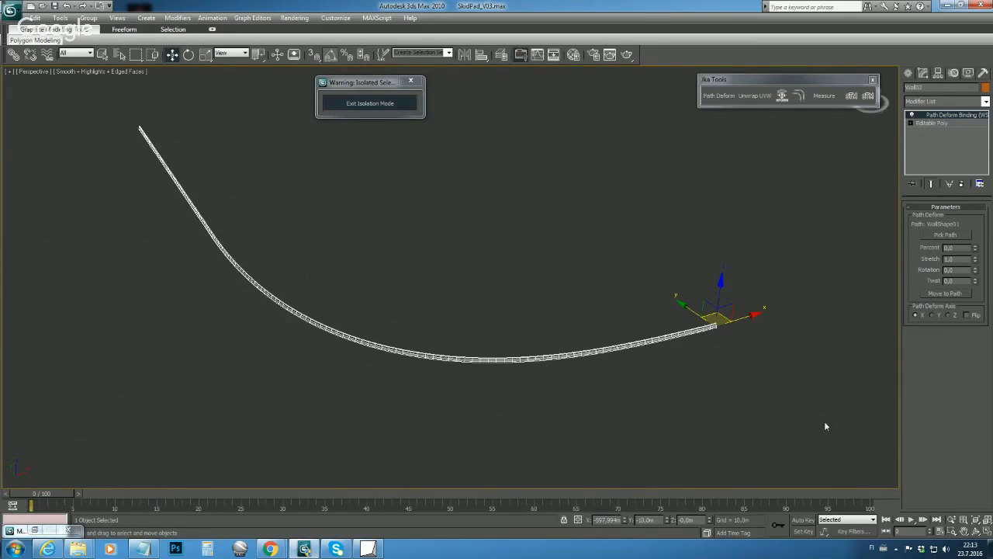
Step: Examine how the deformed Wall02 follows the spline, in perspective and in a wireframe top view close to its starting end
{"action": "left_click", "coordinate": [964, 531]}
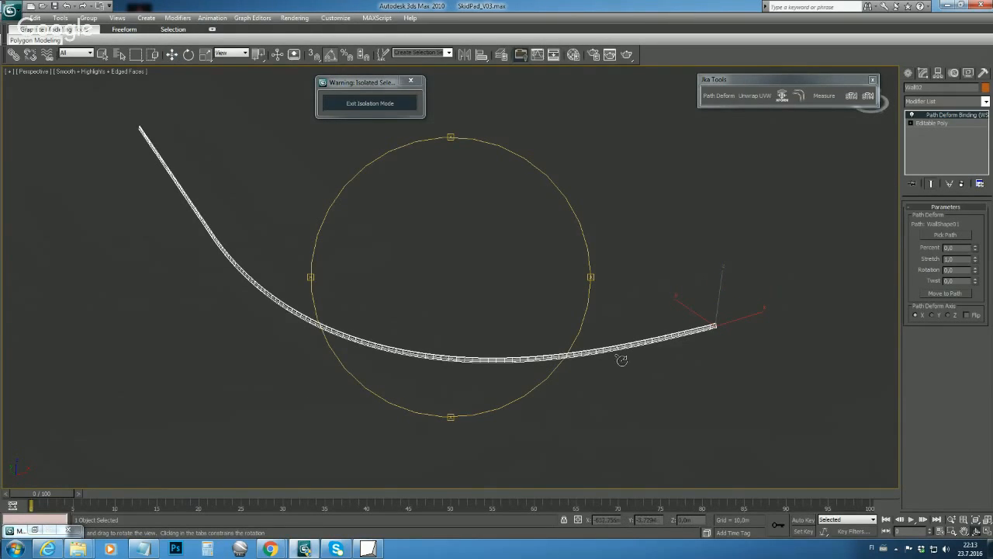
{"action": "left_click_drag", "start_coordinate": [543, 315], "coordinate": [458, 301]}
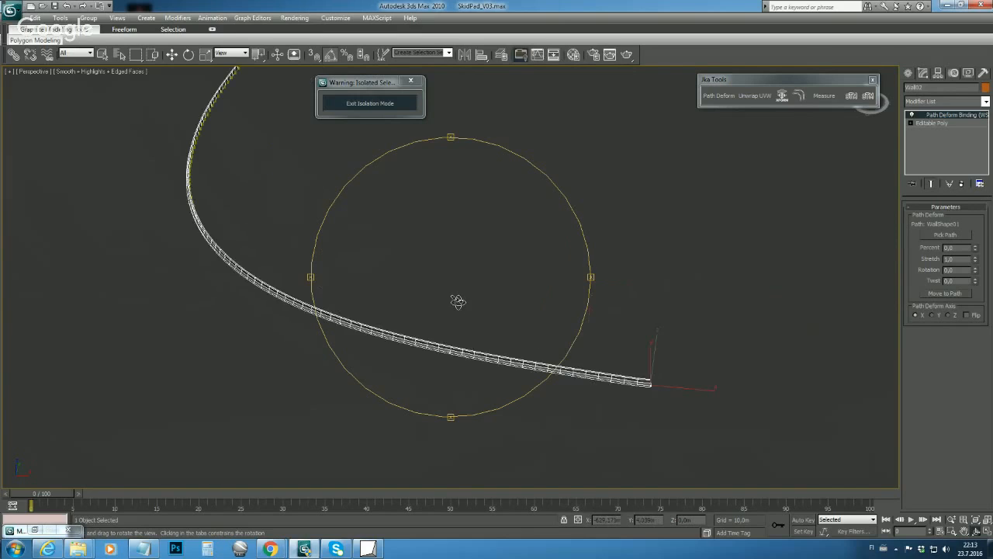
{"action": "right_click", "coordinate": [456, 301]}
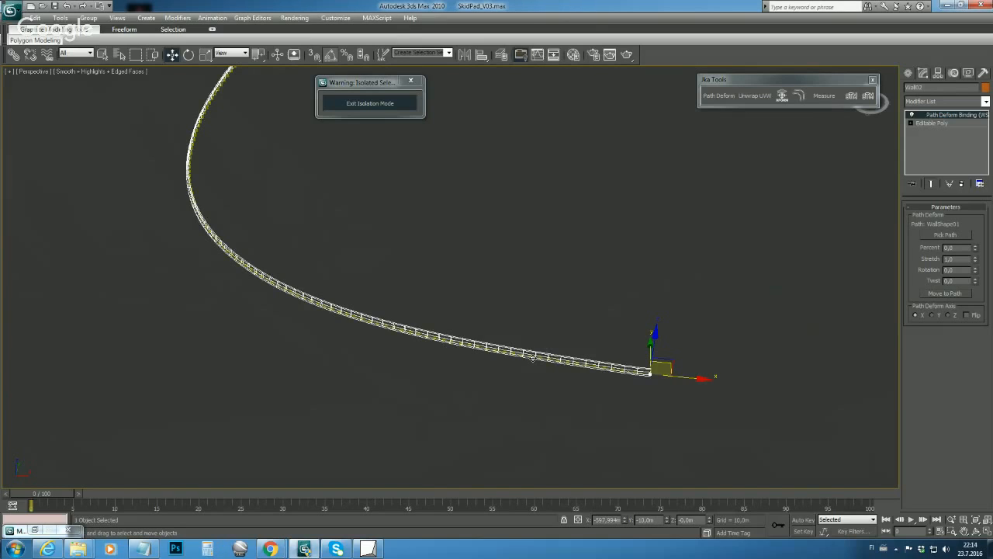
{"action": "middle_click_drag", "start_coordinate": [552, 380], "coordinate": [548, 368]}
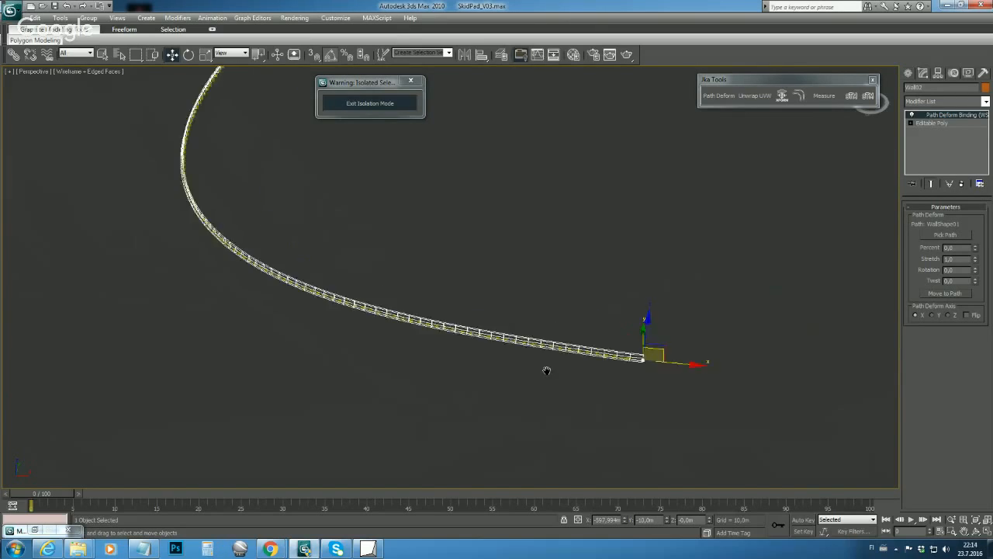
{"action": "scroll", "coordinate": [548, 368], "scroll_direction": "up", "scroll_amount": 2}
{"action": "scroll", "coordinate": [555, 368], "scroll_direction": "up", "scroll_amount": 3}
{"action": "key", "text": "F3"}
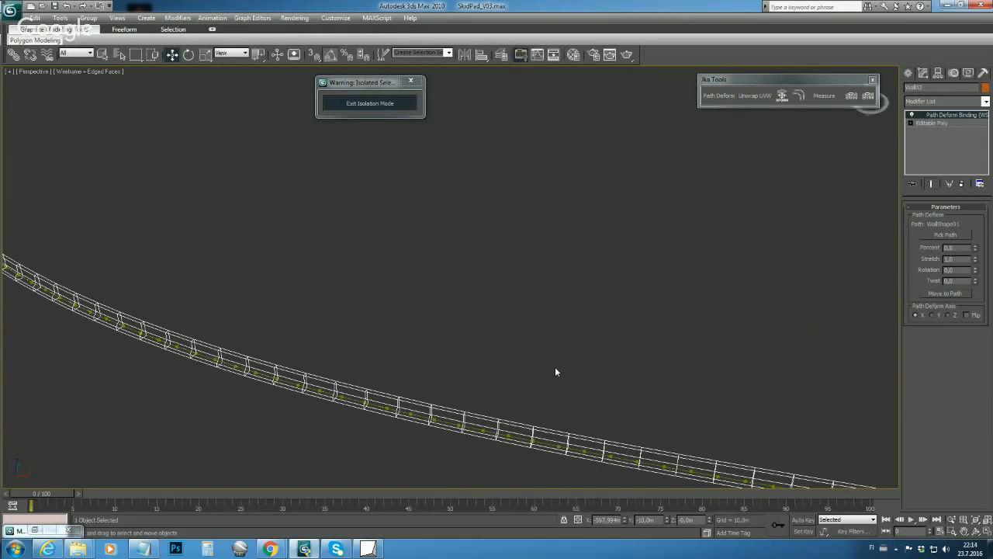
{"action": "key", "text": "t"}
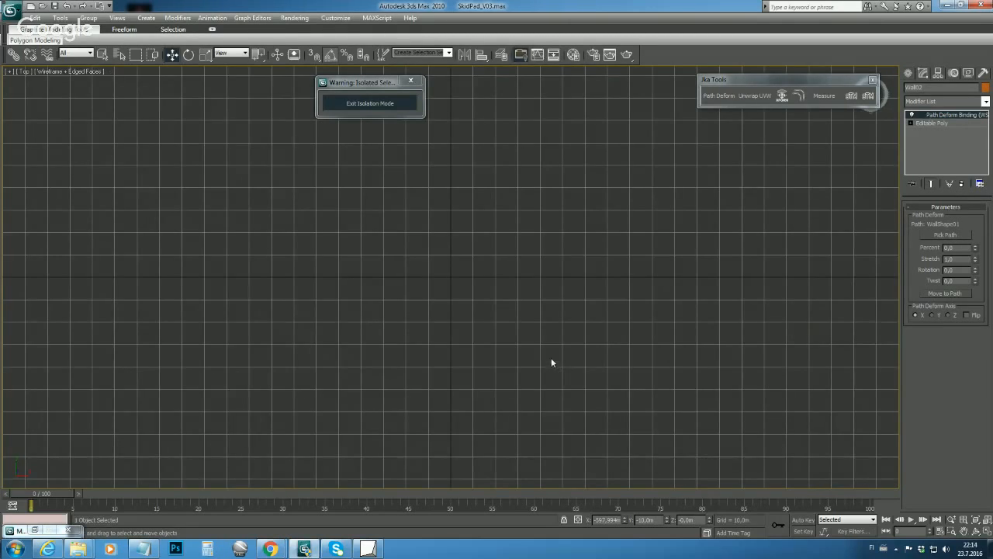
{"action": "scroll", "coordinate": [551, 363], "scroll_direction": "down", "scroll_amount": 3}
{"action": "middle_click_drag", "start_coordinate": [179, 298], "coordinate": [479, 308]}
{"action": "scroll", "coordinate": [436, 311], "scroll_direction": "up", "scroll_amount": 6}
{"action": "scroll", "coordinate": [441, 310], "scroll_direction": "up", "scroll_amount": 8}
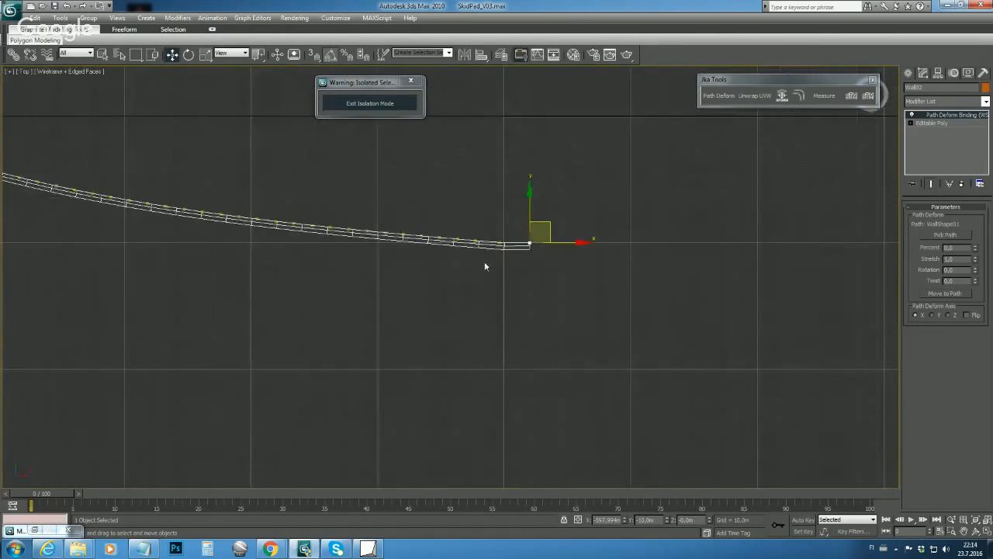
{"action": "scroll", "coordinate": [502, 298], "scroll_direction": "up", "scroll_amount": 2}
{"action": "middle_click_drag", "start_coordinate": [608, 279], "coordinate": [432, 320]}
{"action": "scroll", "coordinate": [426, 329], "scroll_direction": "up", "scroll_amount": 2}
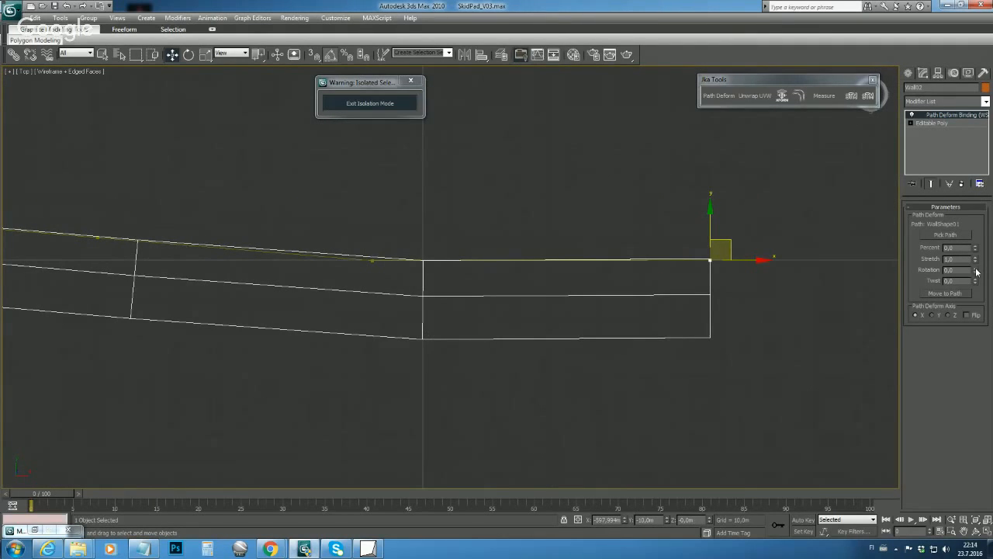
Step: Try a Path Deform Rotation of -4 on Wall02 and reset it to 0
{"action": "left_click_drag", "start_coordinate": [974, 273], "coordinate": [974, 272]}
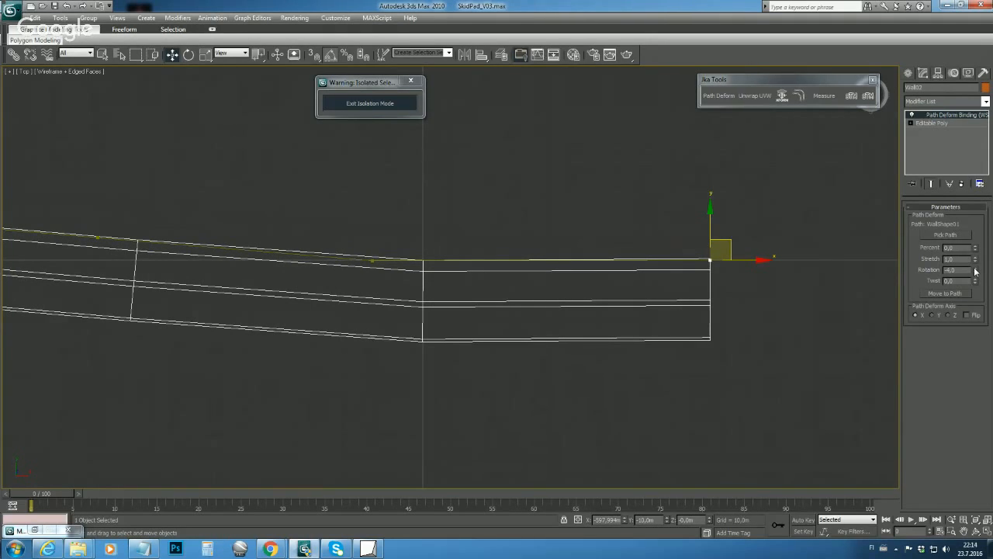
{"action": "double_click", "coordinate": [948, 270]}
{"action": "type", "text": "0"}
{"action": "key", "text": "Return"}
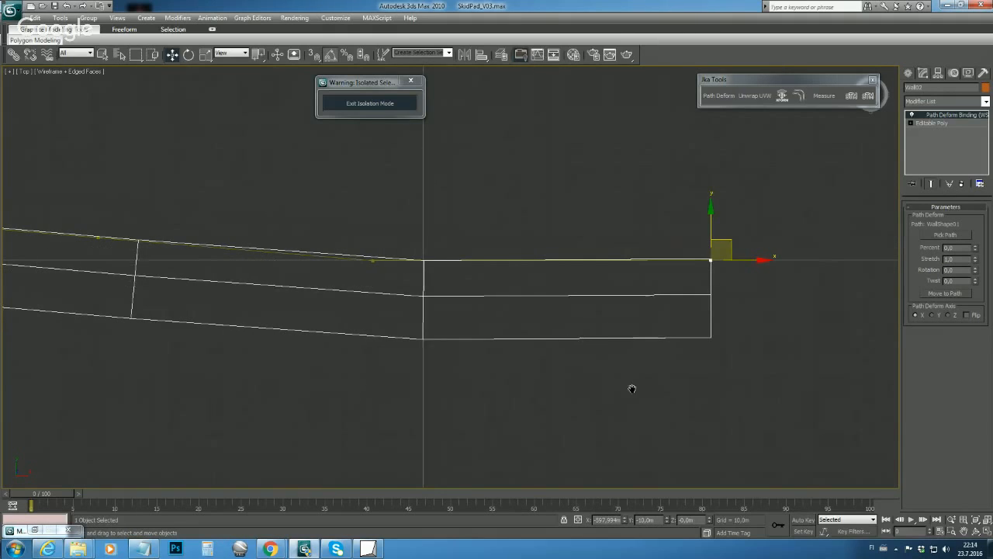
Step: Try a Path Deform Twist of -5 while viewing the middle of the curved wall, and reset it to 0
{"action": "middle_click_drag", "start_coordinate": [631, 388], "coordinate": [636, 388]}
{"action": "scroll", "coordinate": [636, 388], "scroll_direction": "down", "scroll_amount": 5}
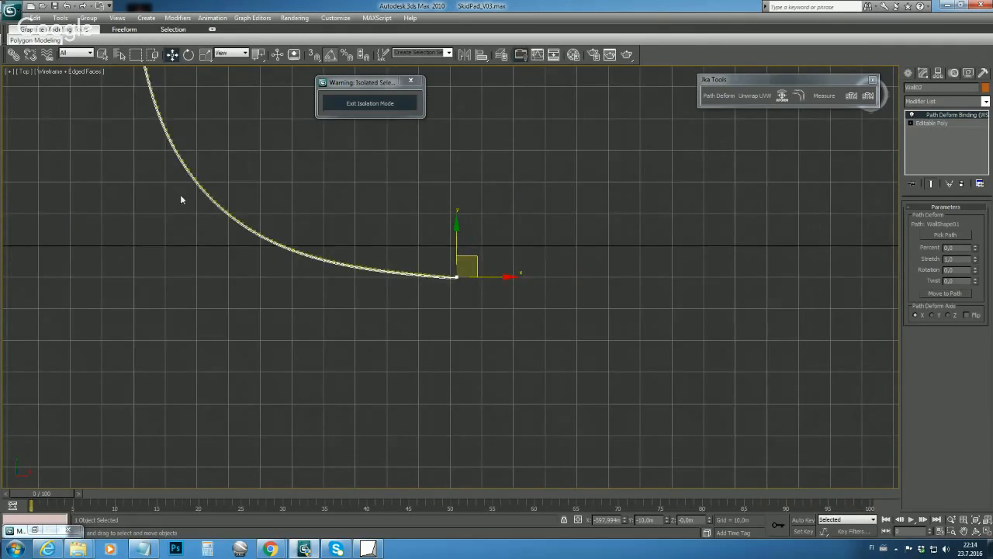
{"action": "middle_click_drag", "start_coordinate": [180, 199], "coordinate": [435, 433]}
{"action": "scroll", "coordinate": [429, 296], "scroll_direction": "up", "scroll_amount": 10}
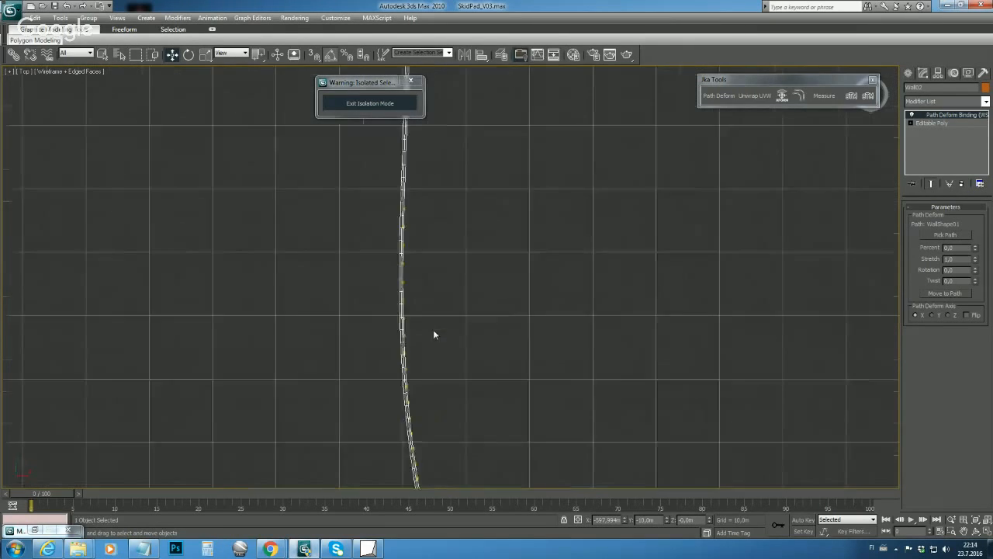
{"action": "scroll", "coordinate": [537, 362], "scroll_direction": "up", "scroll_amount": 5}
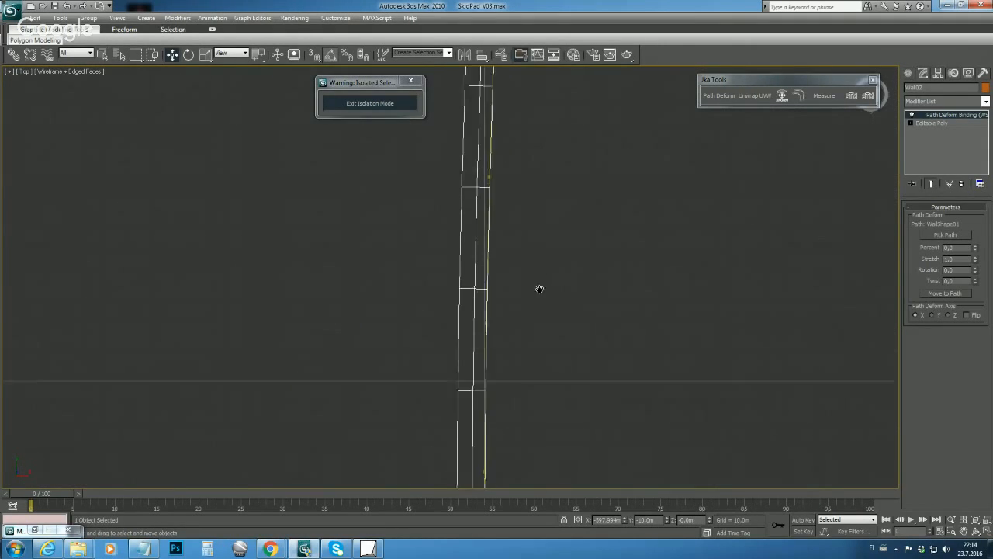
{"action": "middle_click_drag", "start_coordinate": [546, 283], "coordinate": [533, 309]}
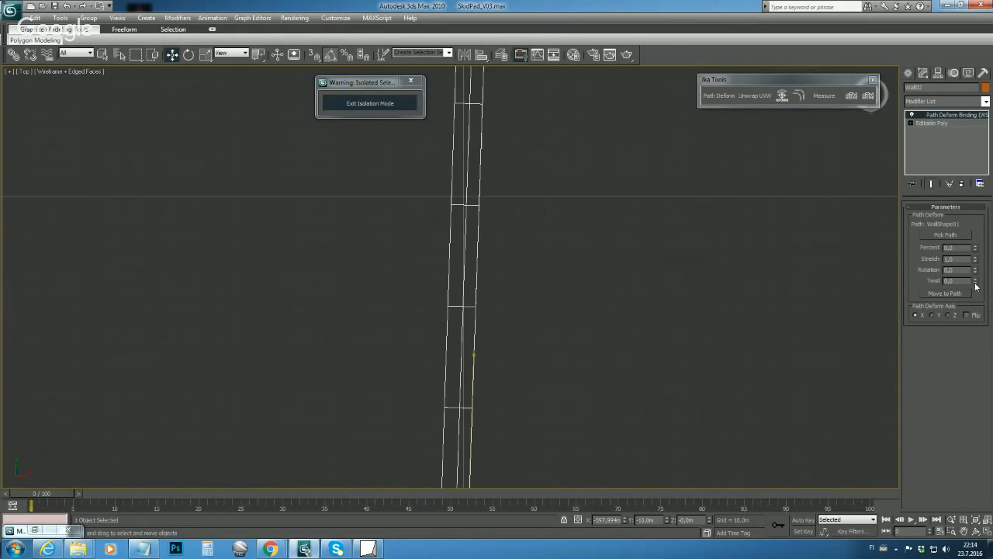
{"action": "left_click_drag", "start_coordinate": [975, 286], "coordinate": [941, 279]}
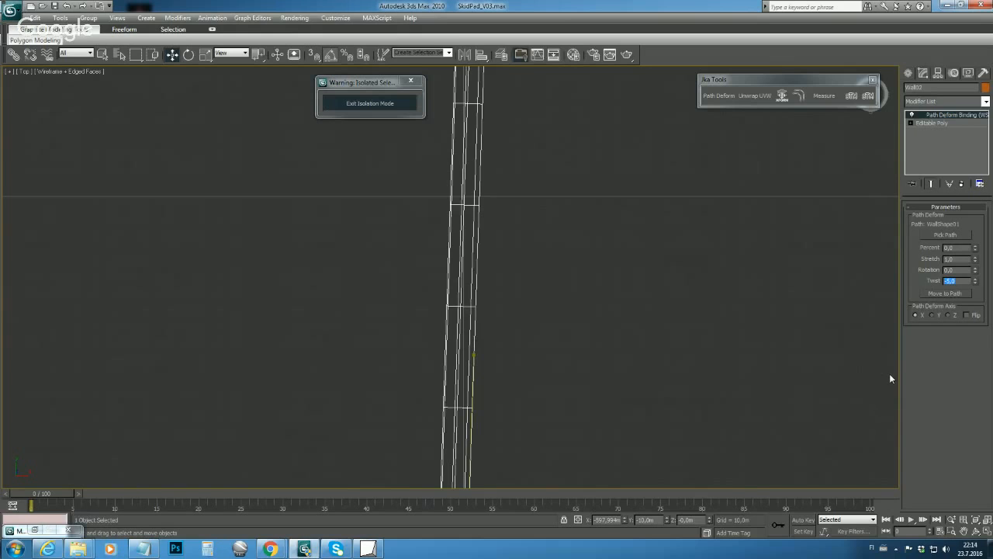
{"action": "type", "text": "0"}
Step: Examine the wall's segments through the bend with shaded display, from the top and in perspective
{"action": "scroll", "coordinate": [596, 278], "scroll_direction": "down", "scroll_amount": 6}
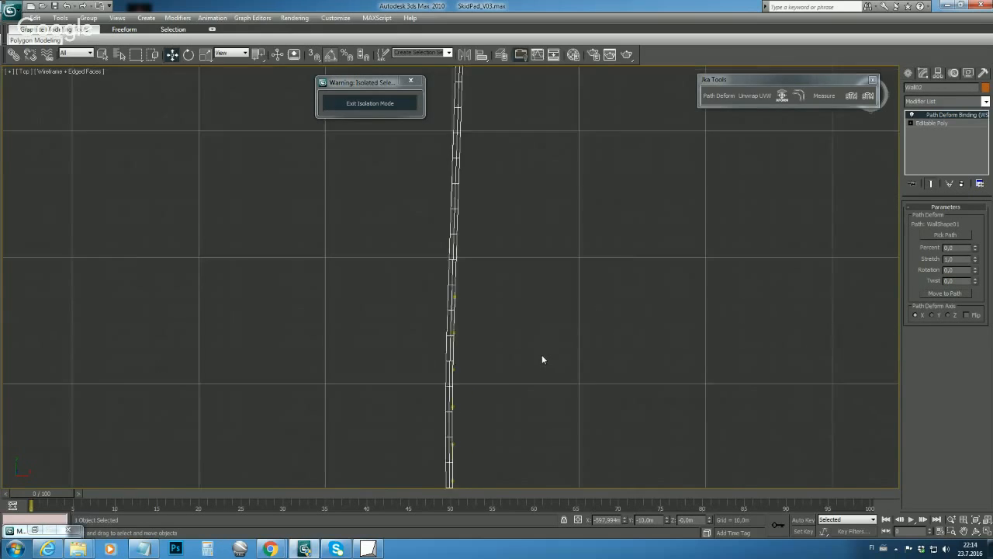
{"action": "middle_click_drag", "start_coordinate": [544, 362], "coordinate": [556, 260]}
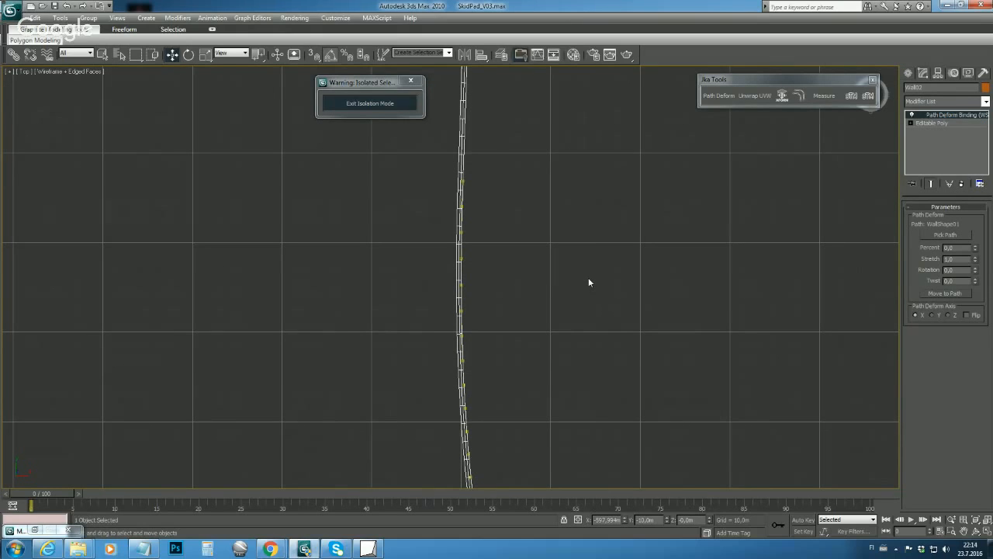
{"action": "scroll", "coordinate": [552, 277], "scroll_direction": "up", "scroll_amount": 4}
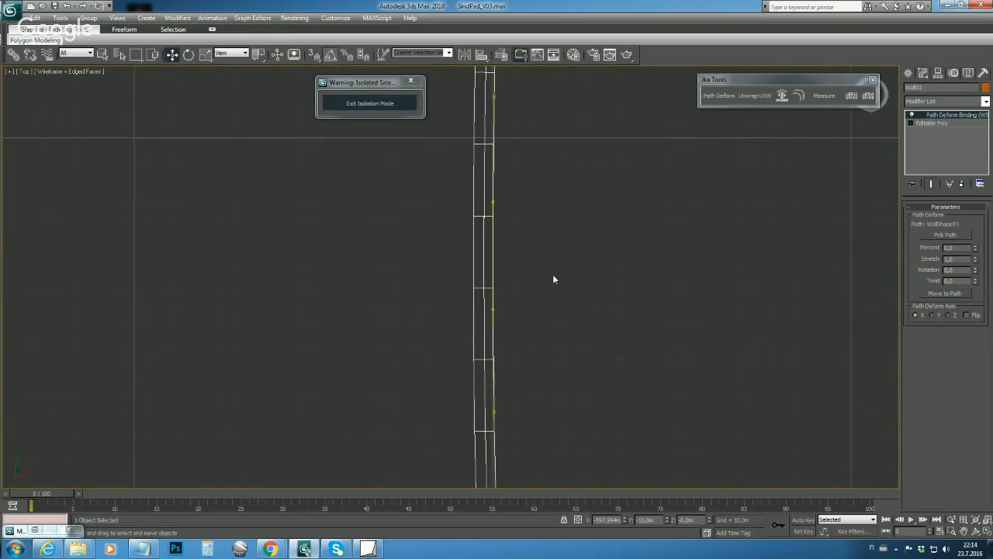
{"action": "key", "text": "F3"}
{"action": "middle_click_drag", "start_coordinate": [552, 277], "coordinate": [490, 288]}
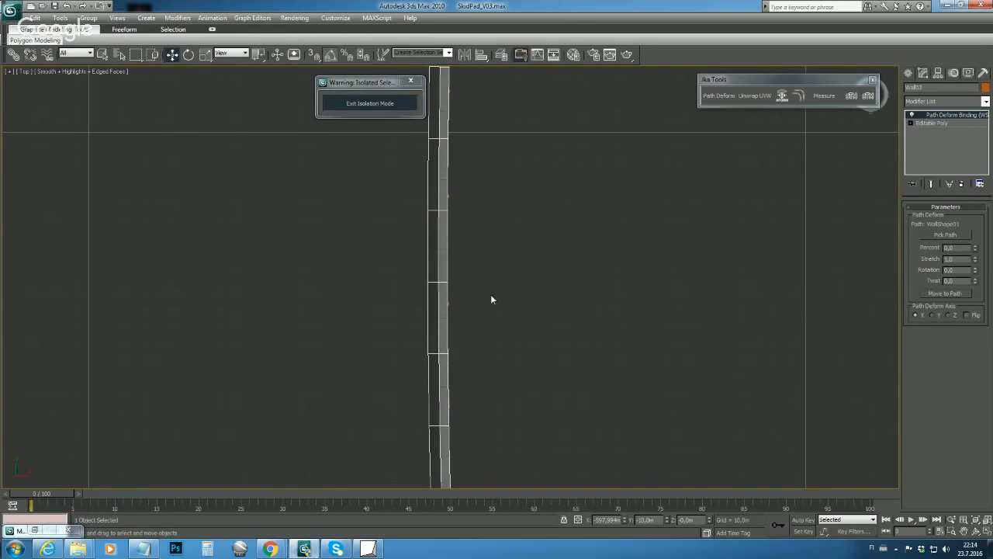
{"action": "scroll", "coordinate": [496, 277], "scroll_direction": "down", "scroll_amount": 5}
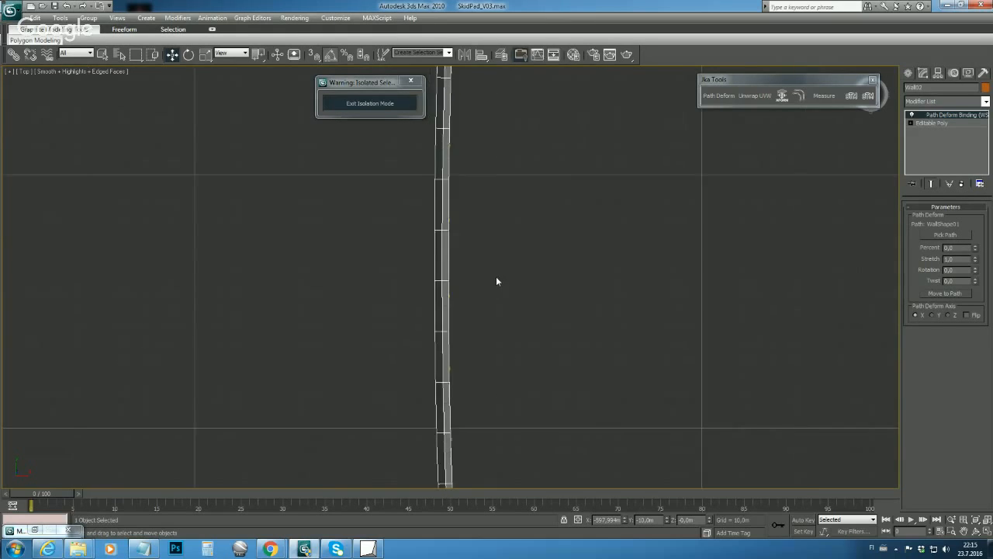
{"action": "middle_click_drag", "start_coordinate": [555, 317], "coordinate": [555, 317]}
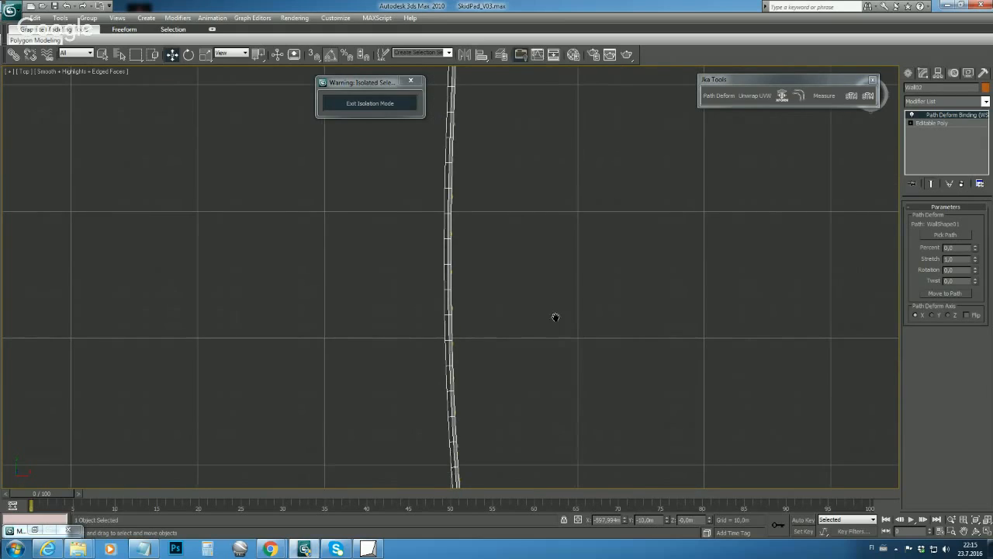
{"action": "key", "text": "p"}
{"action": "left_click", "coordinate": [969, 530]}
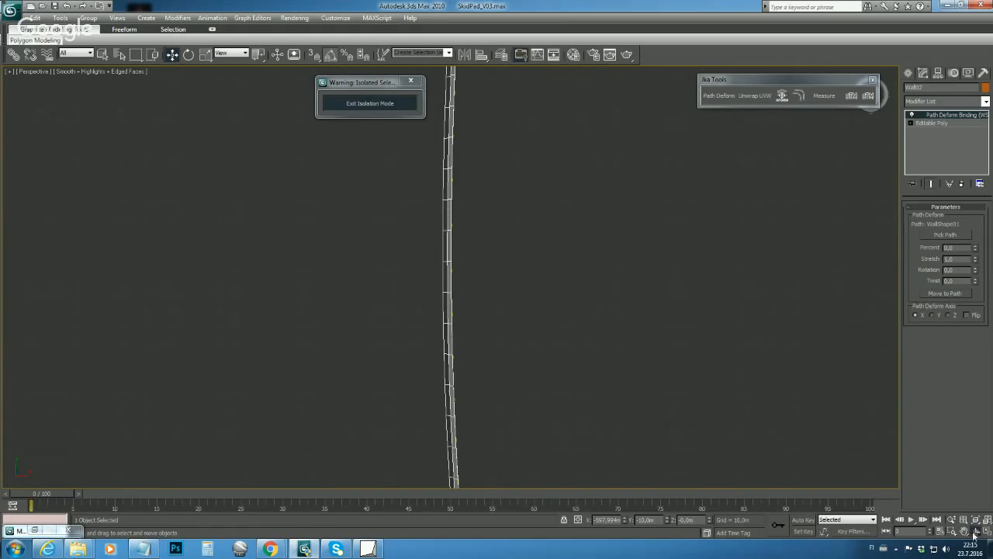
{"action": "left_click_drag", "start_coordinate": [463, 318], "coordinate": [396, 307]}
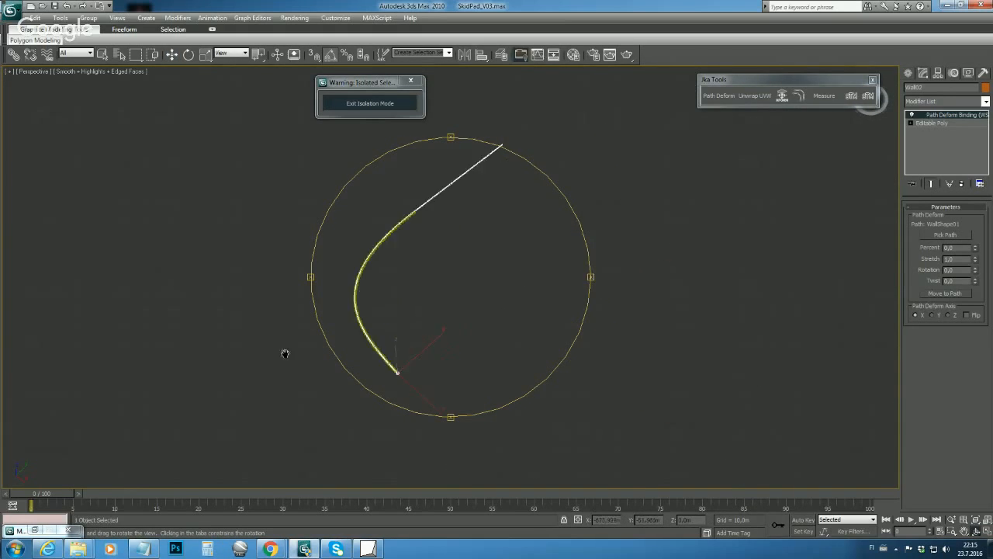
{"action": "left_click_drag", "start_coordinate": [477, 248], "coordinate": [487, 249]}
{"action": "key", "text": "w"}
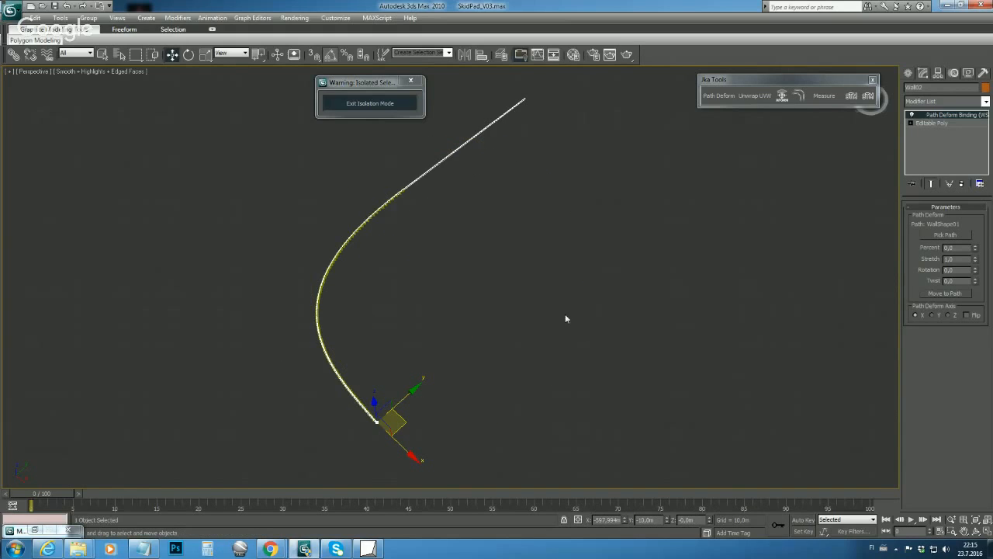
Step: Exit isolation mode and bring the wall along the track's outer curve into view
{"action": "left_click", "coordinate": [379, 107]}
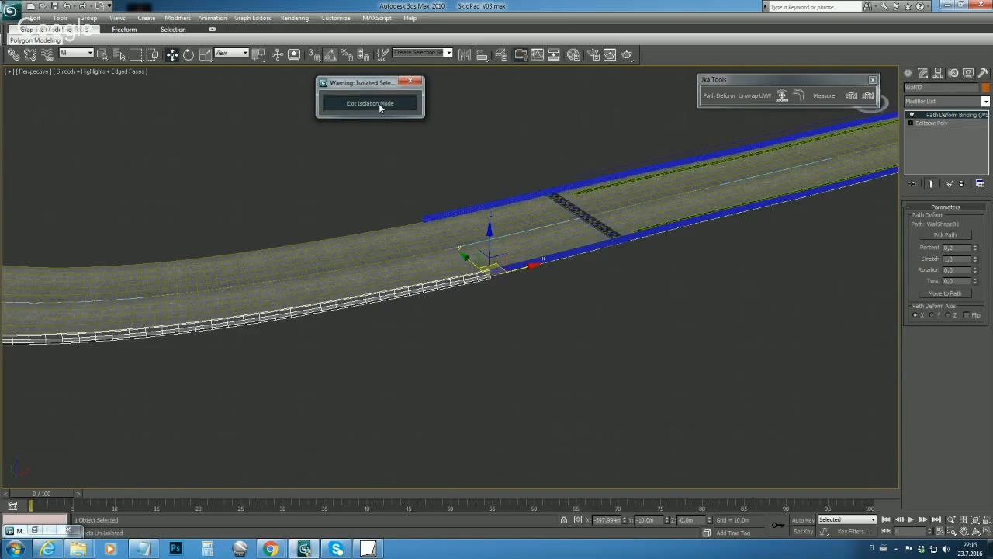
{"action": "middle_click_drag", "start_coordinate": [315, 334], "coordinate": [733, 461]}
{"action": "key", "text": "shift+z"}
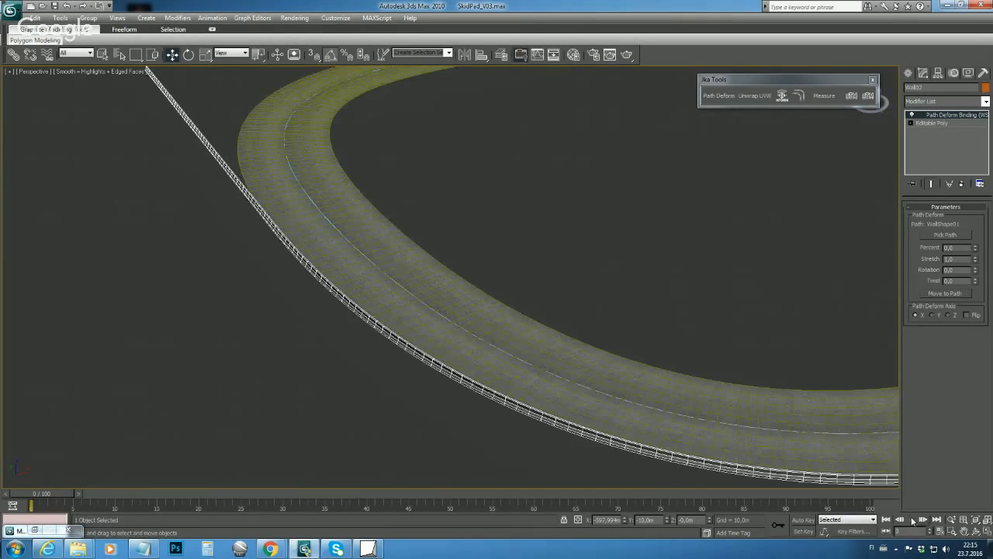
{"action": "middle_click_drag", "start_coordinate": [670, 407], "coordinate": [659, 407]}
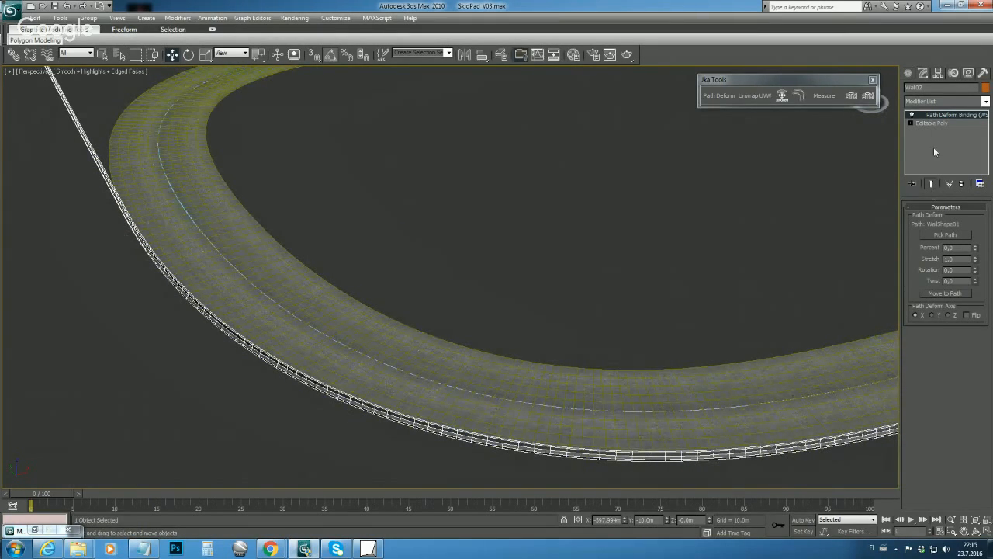
Step: Collapse Wall02's Path Deform Binding so the wall becomes a plain Editable Poly
{"action": "right_click", "coordinate": [932, 118]}
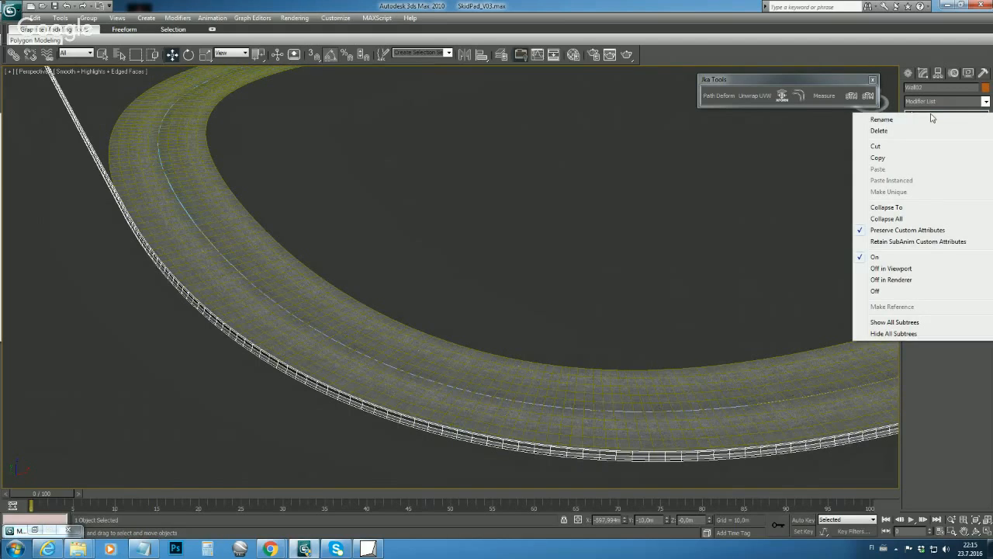
{"action": "left_click", "coordinate": [900, 219]}
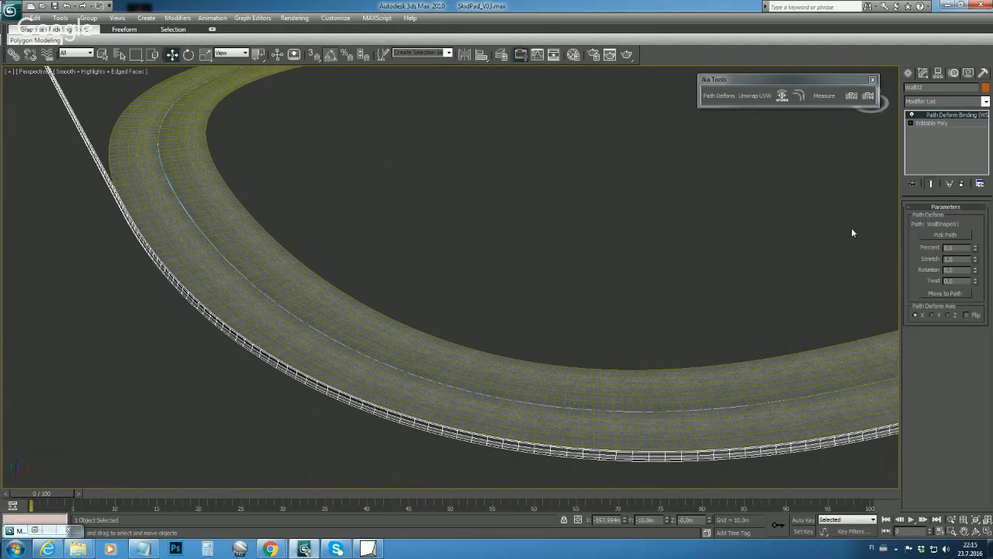
{"action": "right_click", "coordinate": [938, 117]}
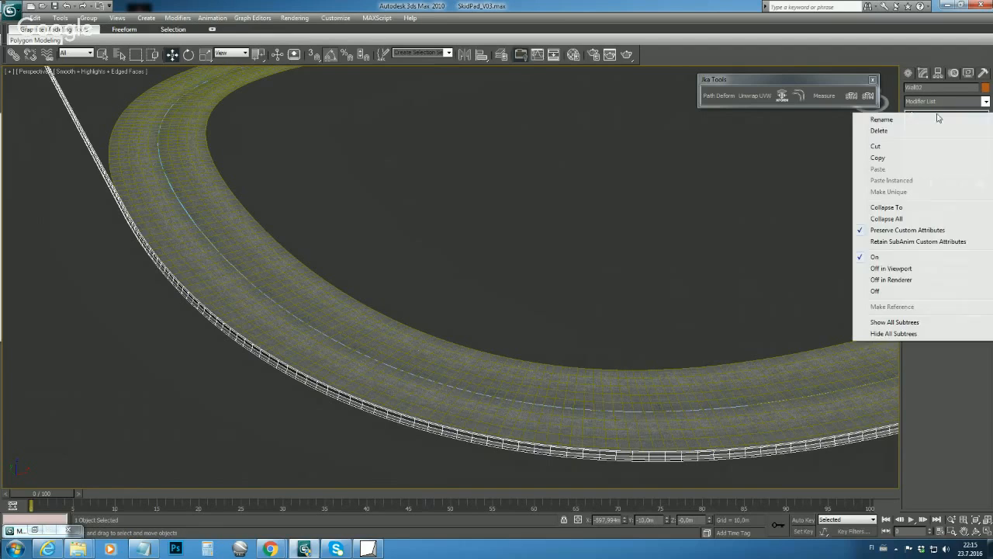
{"action": "left_click", "coordinate": [887, 207]}
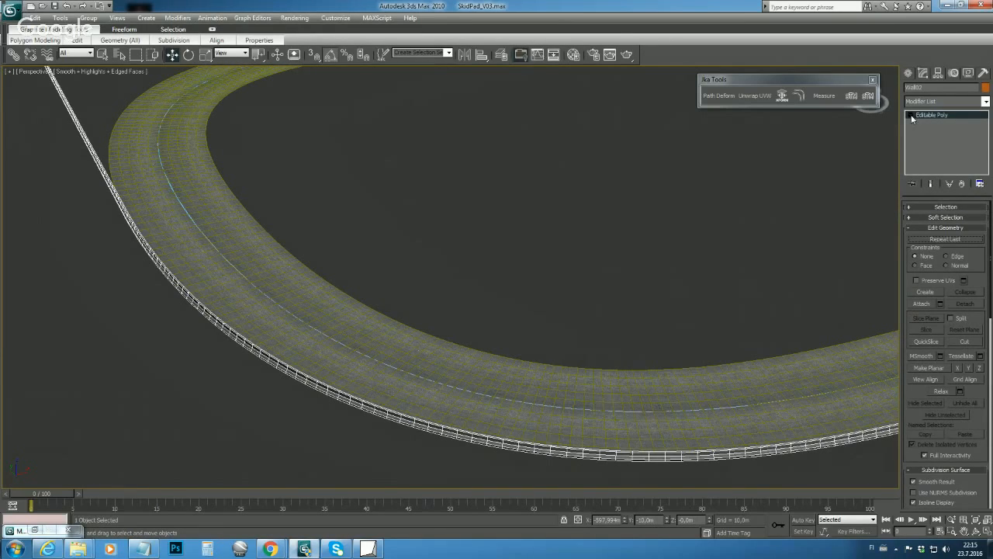
Step: Delete the polygons of Wall02 that run straight off the track beyond the bend, and leave polygon editing
{"action": "scroll", "coordinate": [442, 375], "scroll_direction": "down", "scroll_amount": 5}
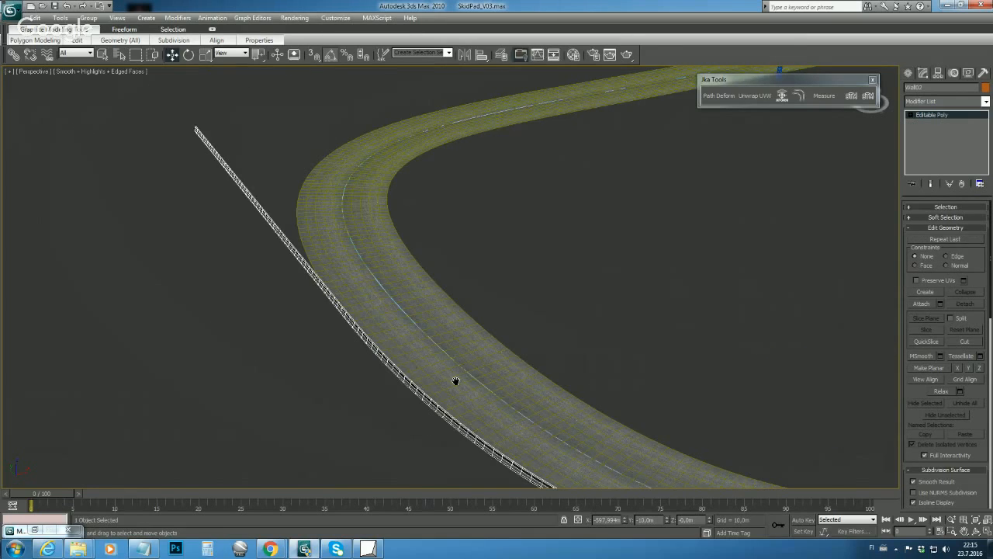
{"action": "left_click", "coordinate": [911, 116]}
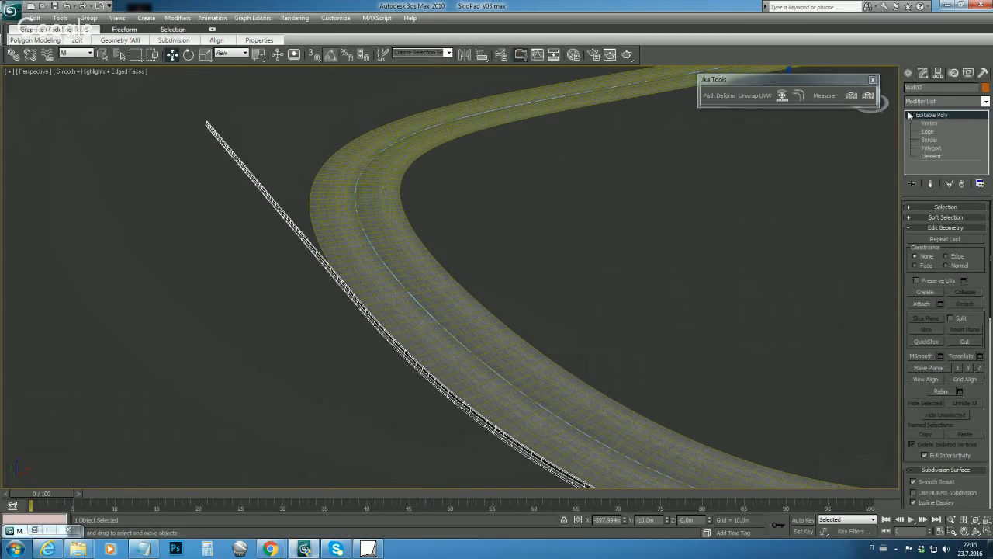
{"action": "left_click", "coordinate": [931, 148]}
{"action": "left_click_drag", "start_coordinate": [163, 108], "coordinate": [374, 320]}
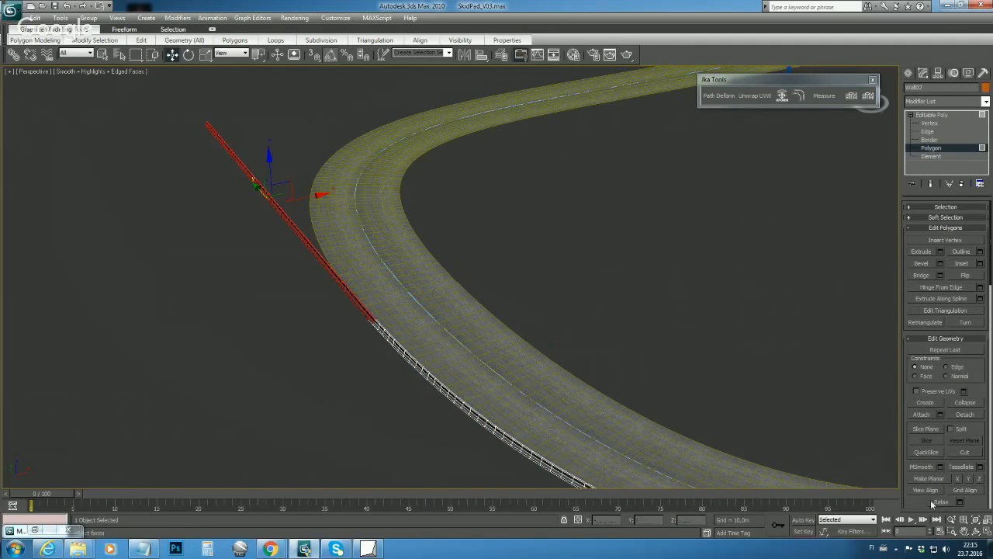
{"action": "key", "text": "alt+z"}
{"action": "scroll", "coordinate": [409, 353], "scroll_direction": "up", "scroll_amount": 4}
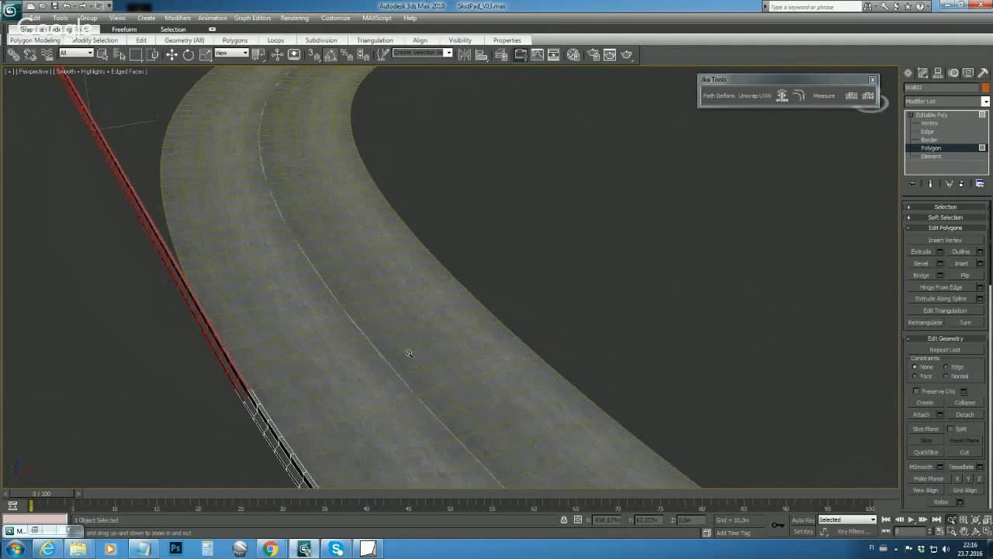
{"action": "left_click_drag", "start_coordinate": [409, 353], "coordinate": [462, 460]}
{"action": "right_click", "coordinate": [462, 461]}
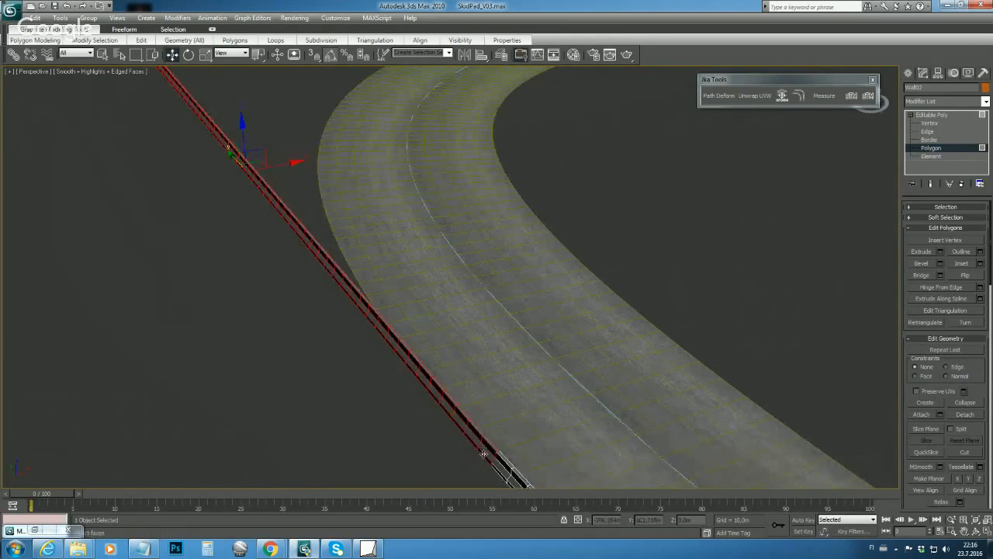
{"action": "key", "text": "Delete"}
{"action": "middle_click_drag", "start_coordinate": [506, 409], "coordinate": [448, 392]}
{"action": "scroll", "coordinate": [448, 393], "scroll_direction": "down", "scroll_amount": 8}
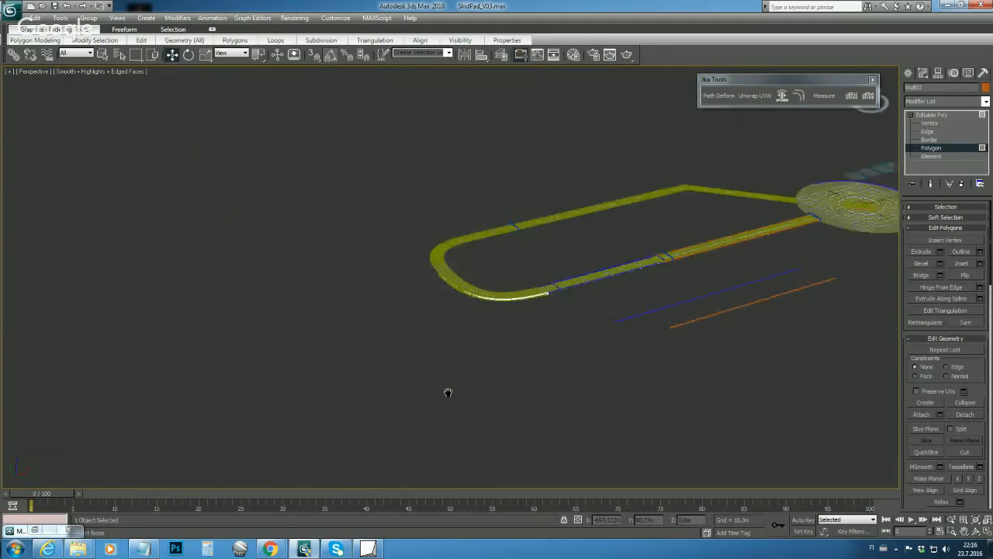
{"action": "scroll", "coordinate": [785, 454], "scroll_direction": "up", "scroll_amount": 8}
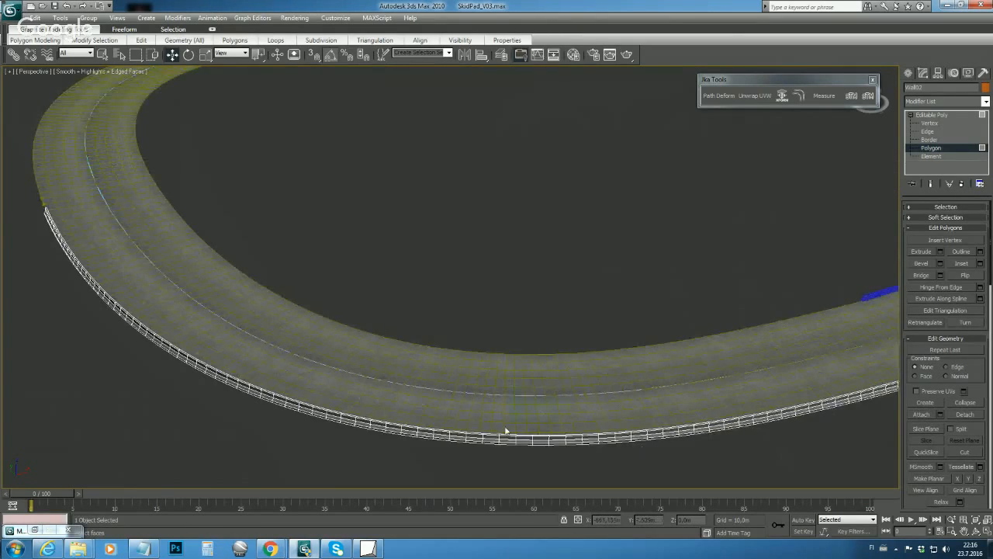
{"action": "middle_click_drag", "start_coordinate": [505, 435], "coordinate": [314, 393]}
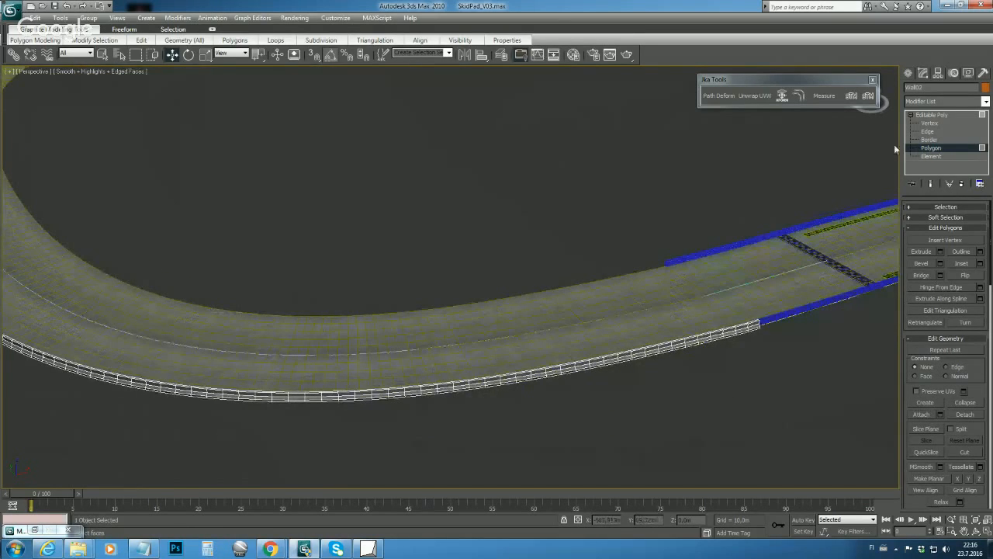
{"action": "left_click", "coordinate": [924, 116]}
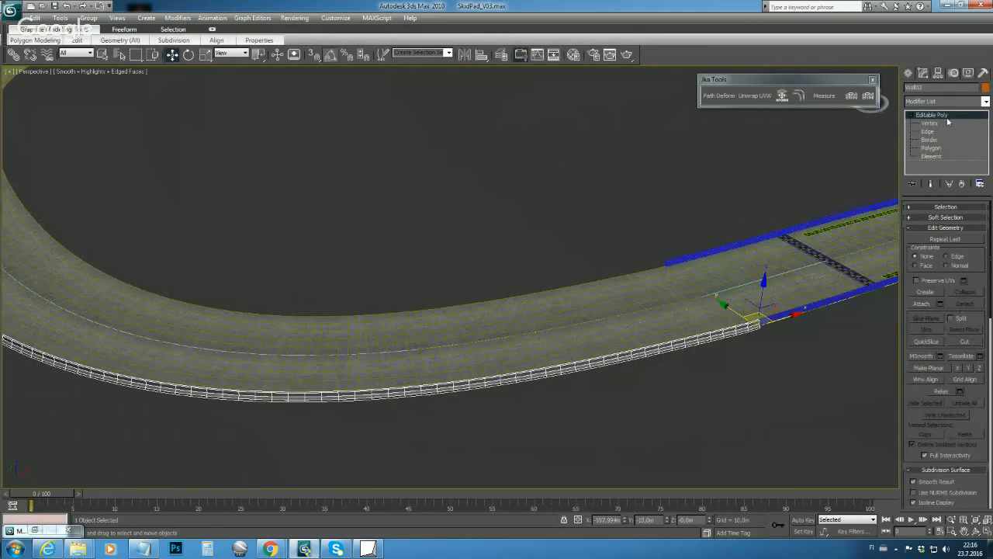
Step: In the GMT Converter utility, turn off HAT for Wall02, enable Omni shading and set the normals to gMotor
{"action": "left_click", "coordinate": [984, 72]}
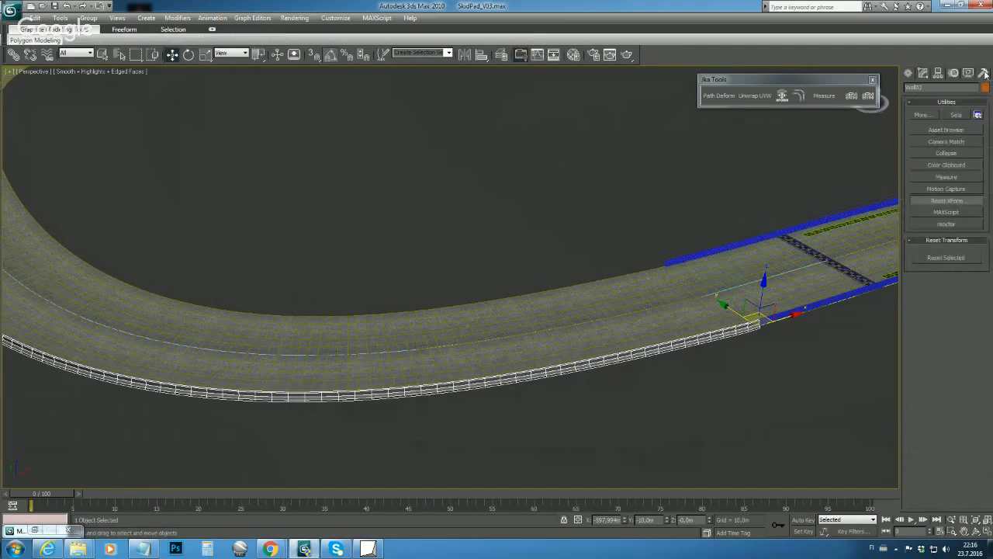
{"action": "left_click", "coordinate": [921, 115]}
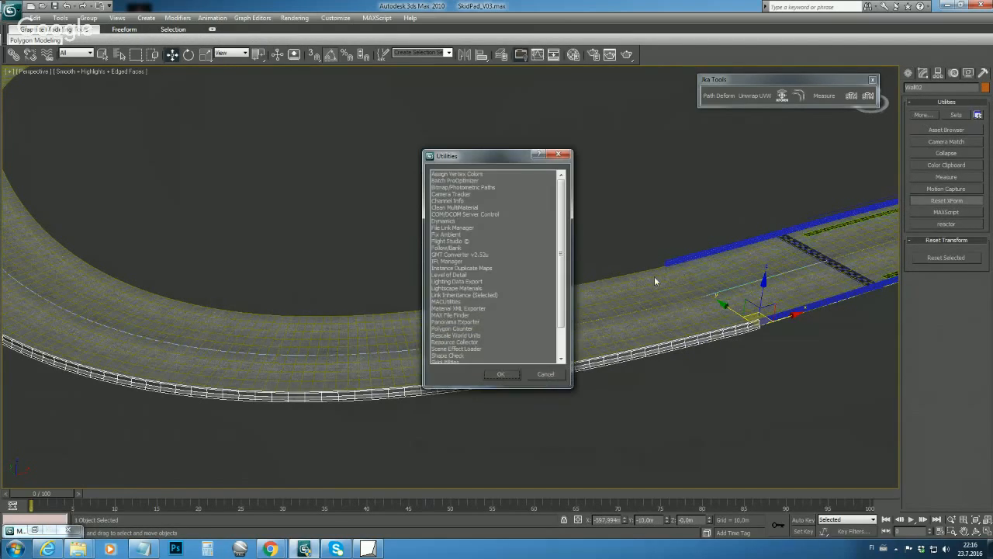
{"action": "left_click", "coordinate": [470, 254]}
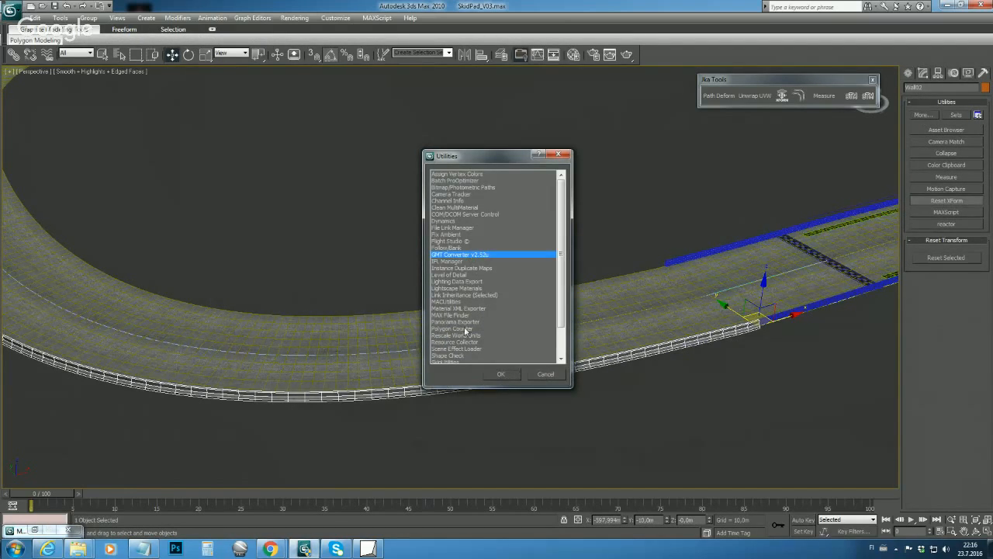
{"action": "left_click", "coordinate": [500, 375]}
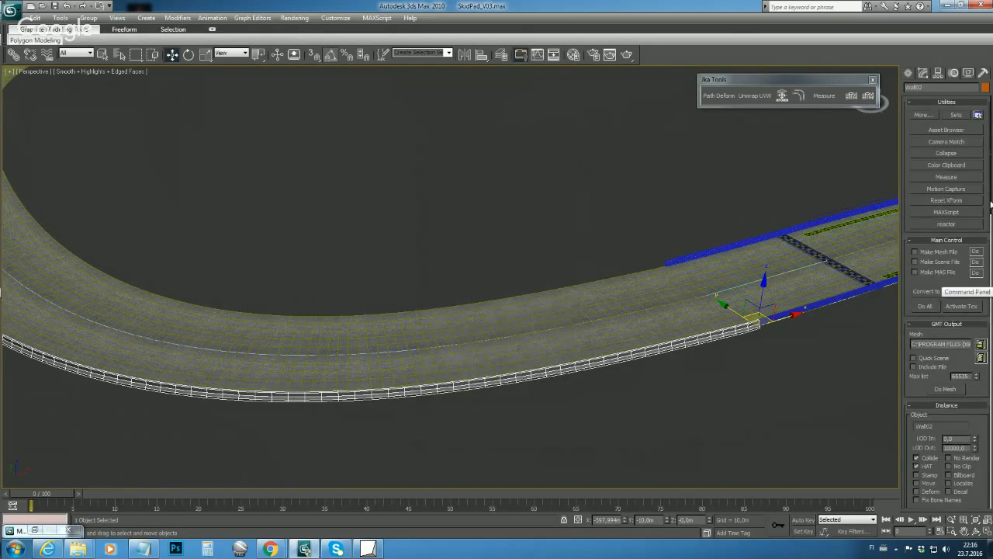
{"action": "scroll", "coordinate": [946, 310], "scroll_direction": "down", "scroll_amount": 1}
{"action": "scroll", "coordinate": [946, 310], "scroll_direction": "down", "scroll_amount": 5}
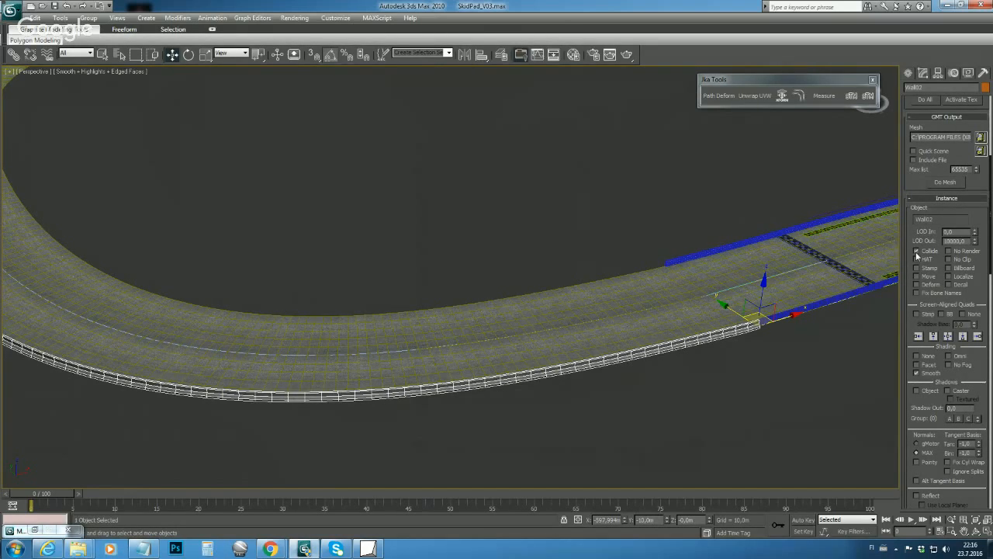
{"action": "left_click", "coordinate": [948, 356]}
{"action": "scroll", "coordinate": [948, 357], "scroll_direction": "down", "scroll_amount": 3}
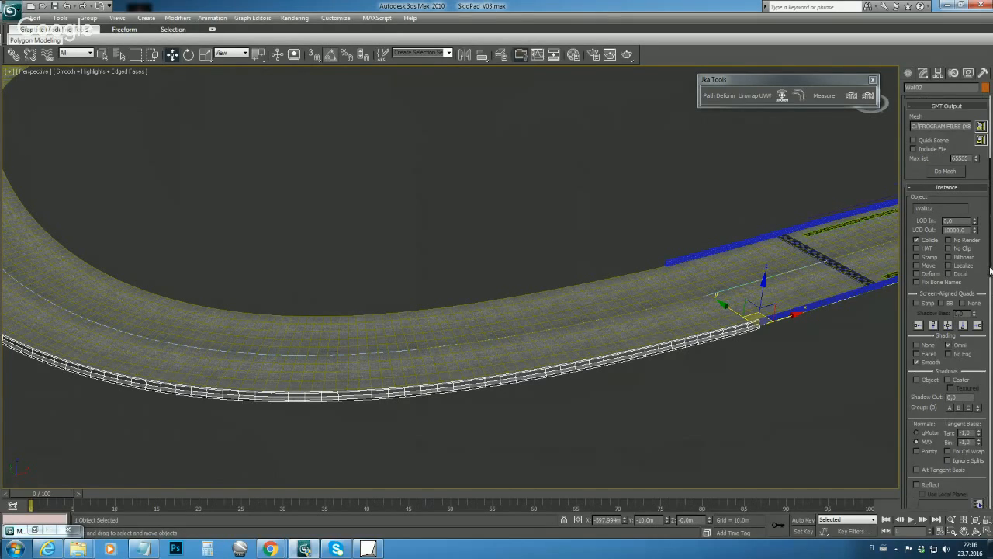
{"action": "scroll", "coordinate": [939, 326], "scroll_direction": "down", "scroll_amount": 1}
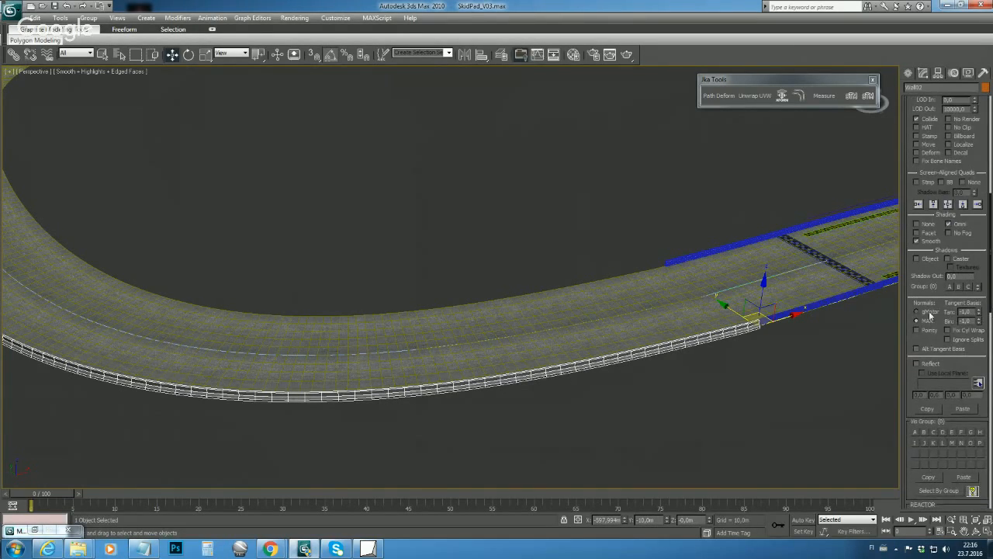
{"action": "left_click", "coordinate": [915, 312]}
{"action": "left_click_drag", "start_coordinate": [991, 275], "coordinate": [992, 241]}
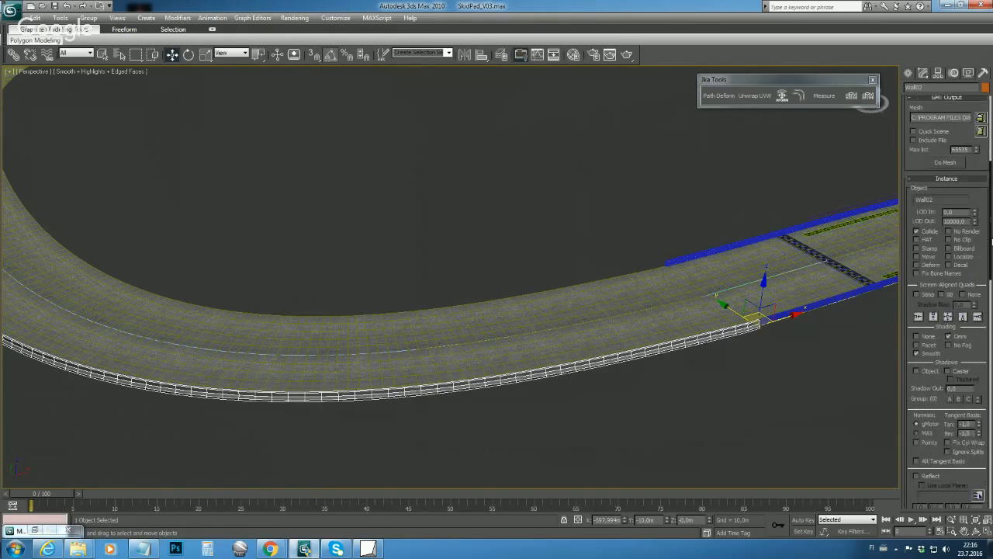
Step: Convert Wall02 to a GMT mesh, and export the scene file with all of the track's objects selected
{"action": "left_click", "coordinate": [944, 161]}
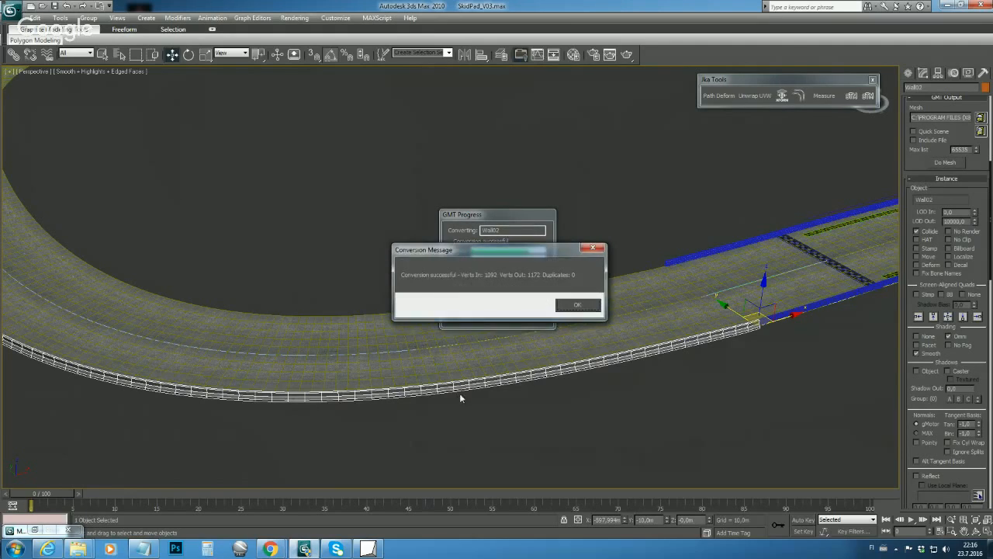
{"action": "left_click", "coordinate": [574, 307]}
{"action": "scroll", "coordinate": [547, 347], "scroll_direction": "down", "scroll_amount": 8}
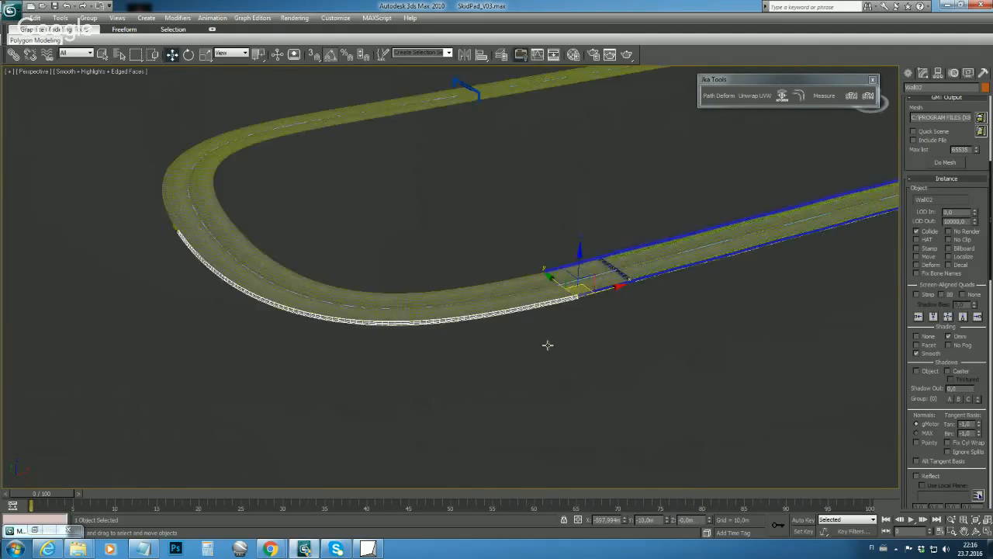
{"action": "scroll", "coordinate": [463, 339], "scroll_direction": "down", "scroll_amount": 6}
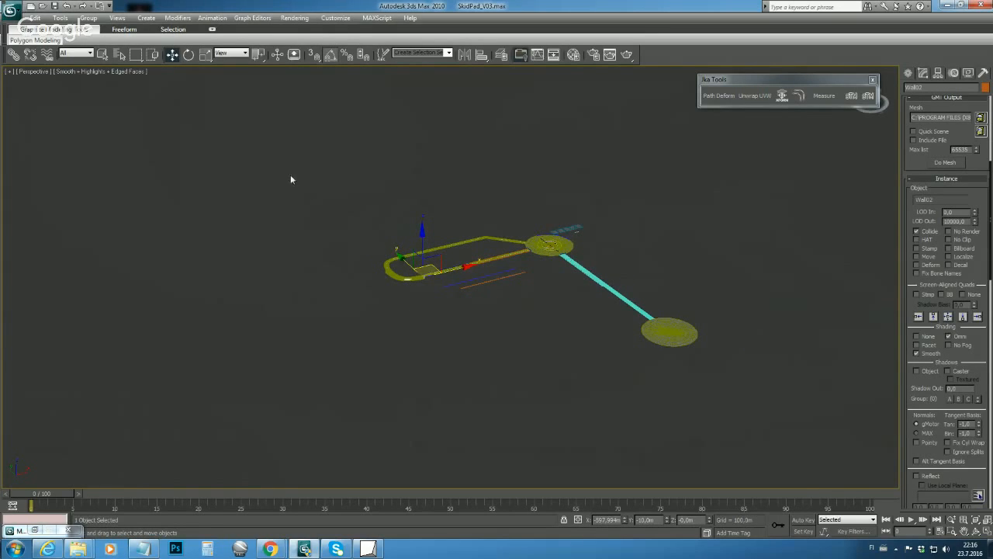
{"action": "left_click_drag", "start_coordinate": [291, 175], "coordinate": [779, 425]}
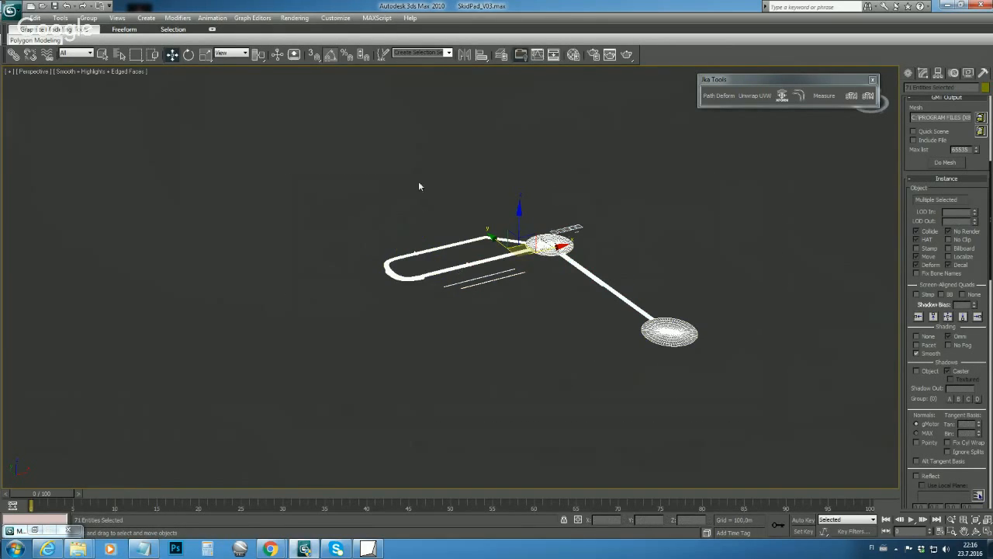
{"action": "scroll", "coordinate": [990, 281], "scroll_direction": "down", "scroll_amount": 2}
{"action": "left_click_drag", "start_coordinate": [990, 284], "coordinate": [990, 501]}
{"action": "left_click", "coordinate": [943, 485]}
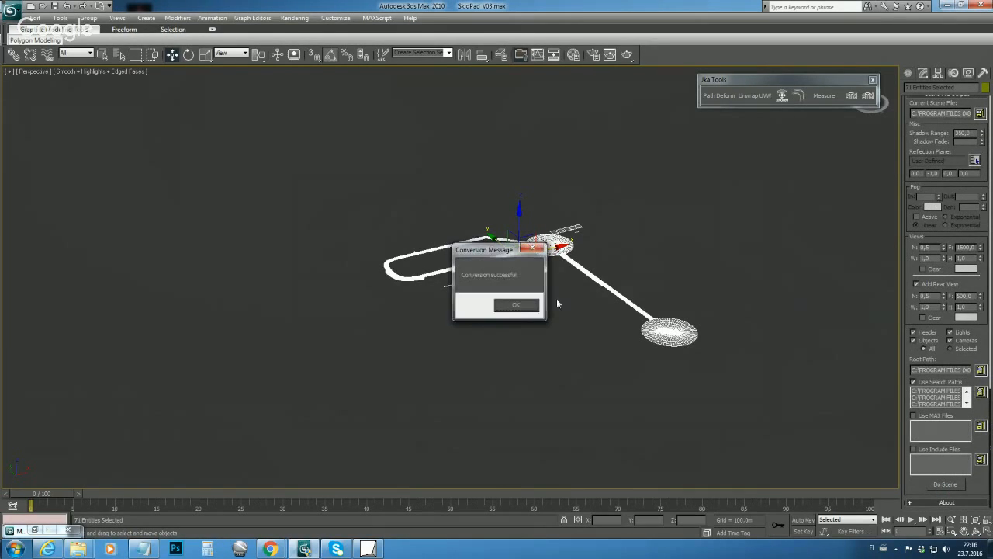
{"action": "left_click", "coordinate": [516, 308]}
{"action": "scroll", "coordinate": [514, 328], "scroll_direction": "up", "scroll_amount": 6}
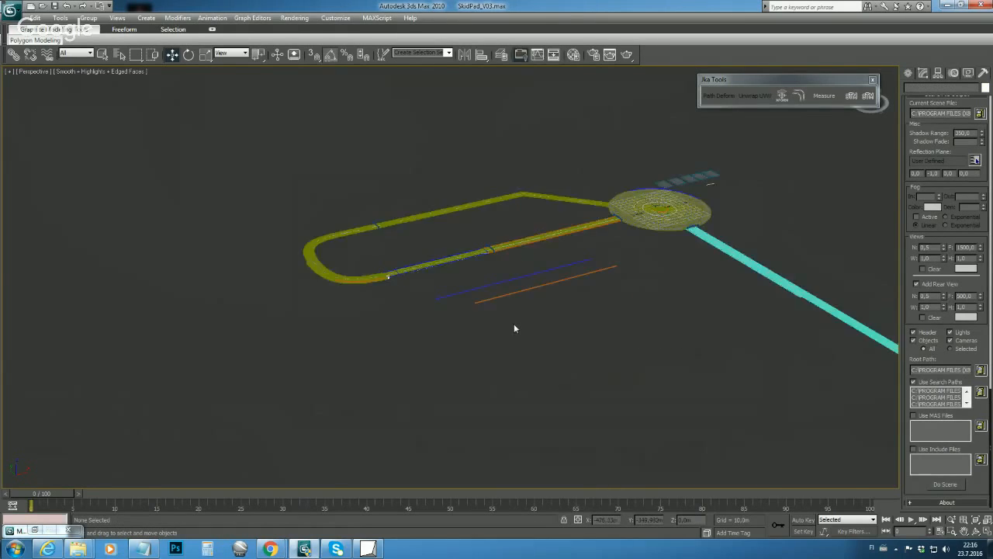
Step: Switch to the gMotor 2.5 Scene Viewer, load the track scene and fly through the slalom and suspension test sections to the bend
{"action": "left_click", "coordinate": [946, 6]}
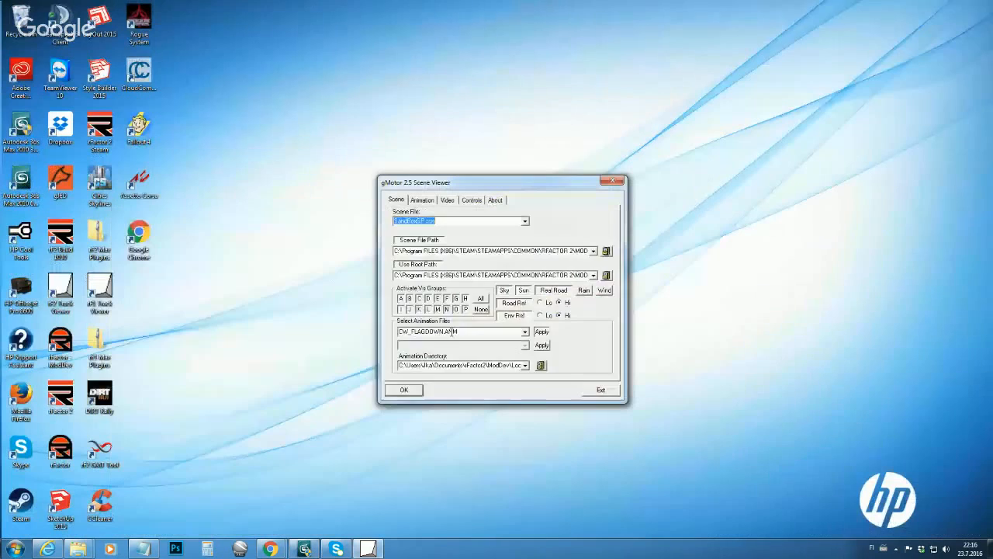
{"action": "left_click", "coordinate": [403, 390]}
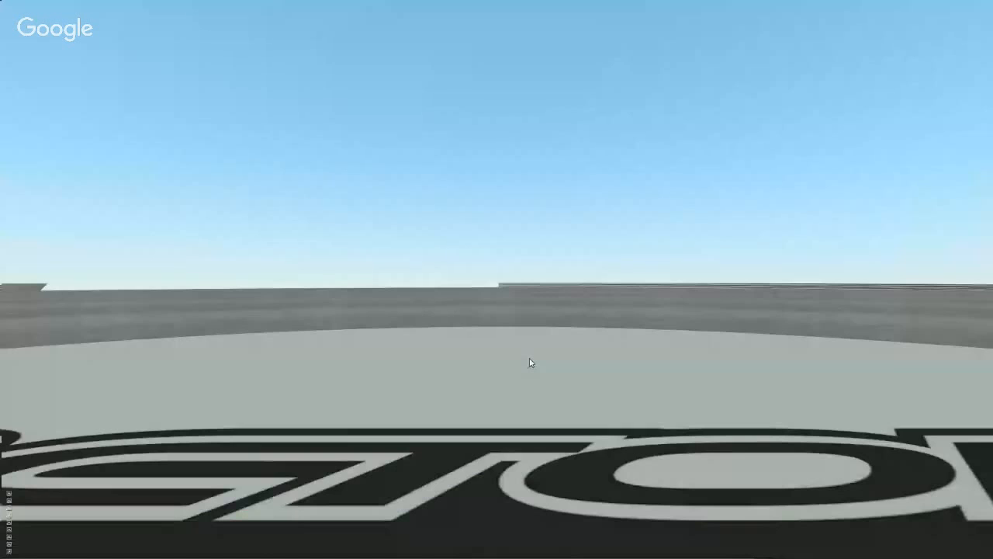
{"action": "left_click_drag", "start_coordinate": [415, 354], "coordinate": [800, 374]}
{"action": "key", "text": "Up"}
{"action": "key", "text": "Up"}
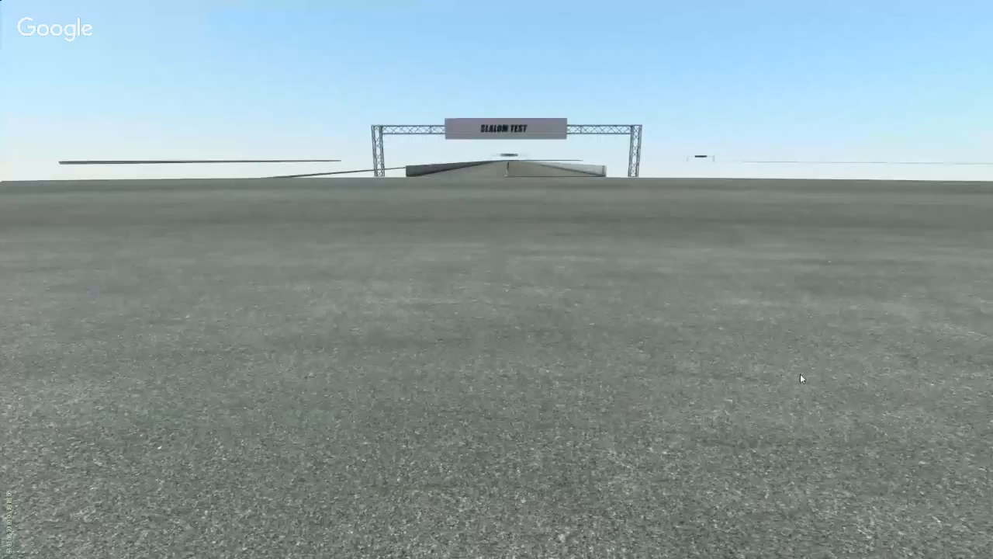
{"action": "key", "text": "Up"}
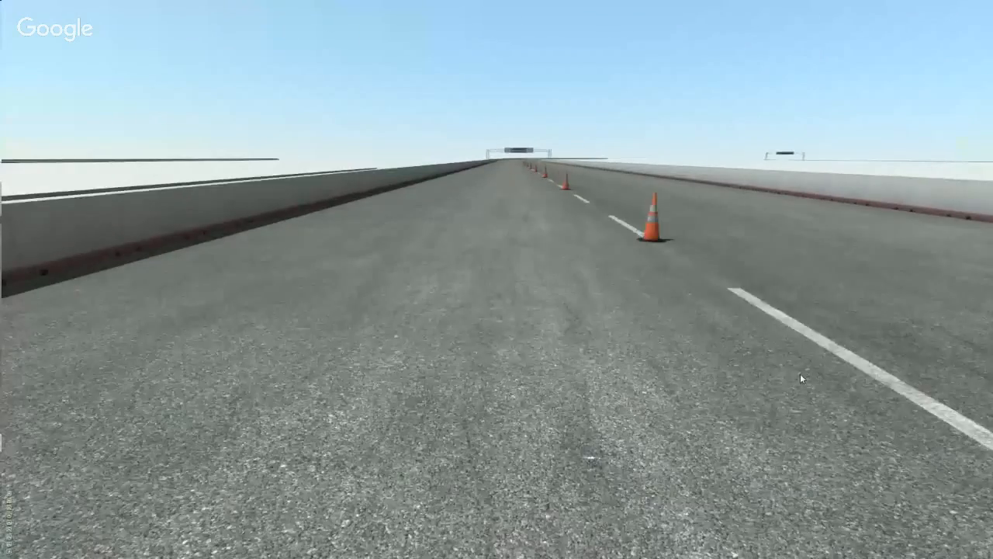
{"action": "key", "text": "Up"}
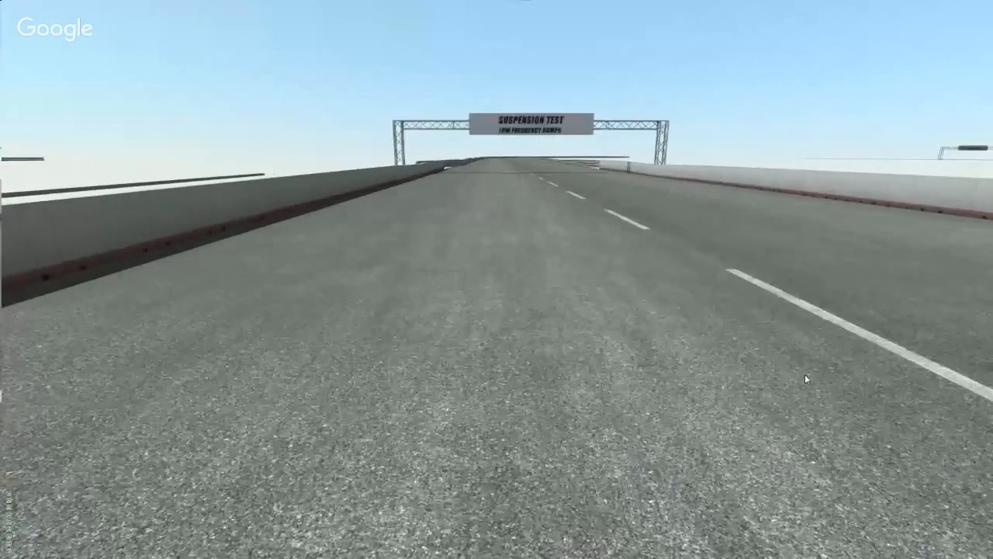
{"action": "key", "text": "Up"}
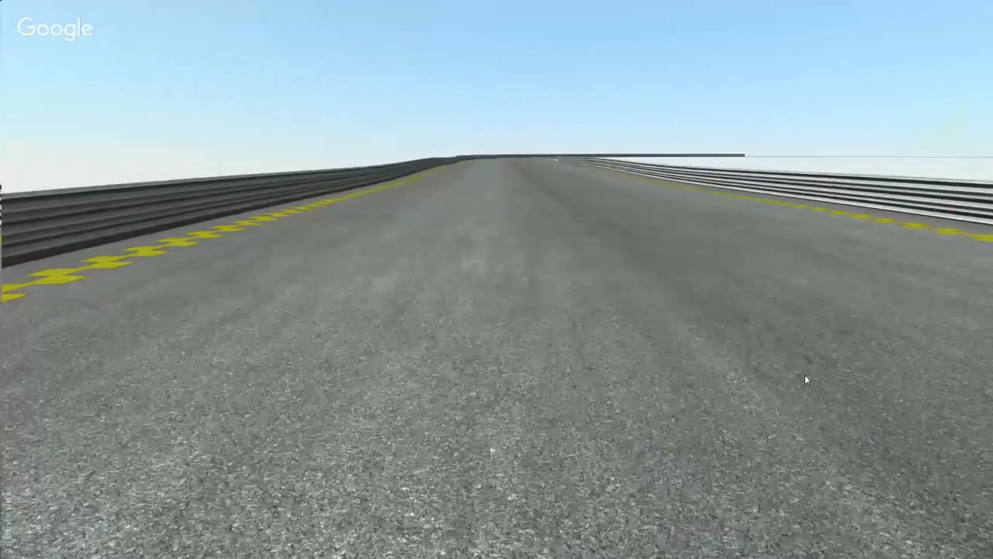
{"action": "key", "text": "Up"}
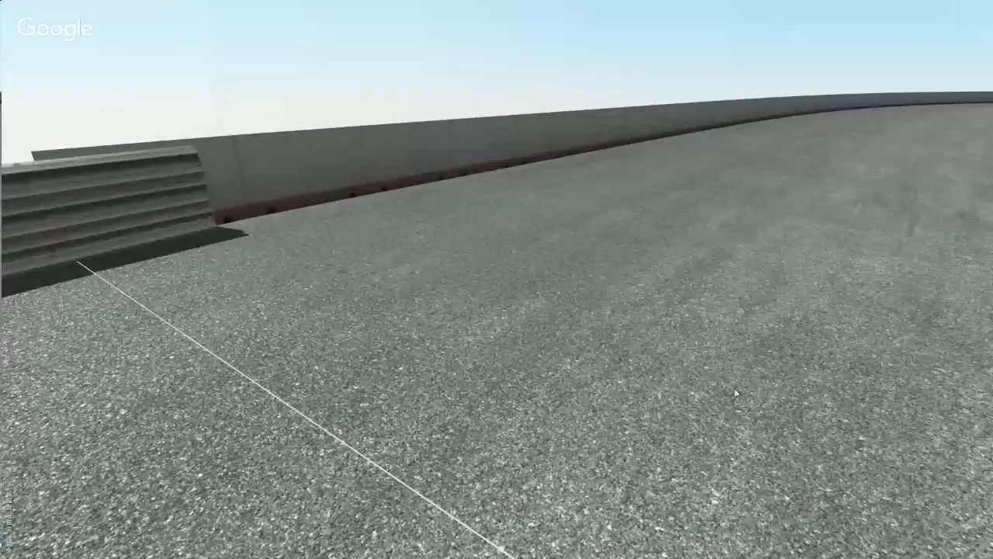
Step: Examine the new concrete wall around the outside of the bend, including its cut end, from both directions
{"action": "key", "text": "Up"}
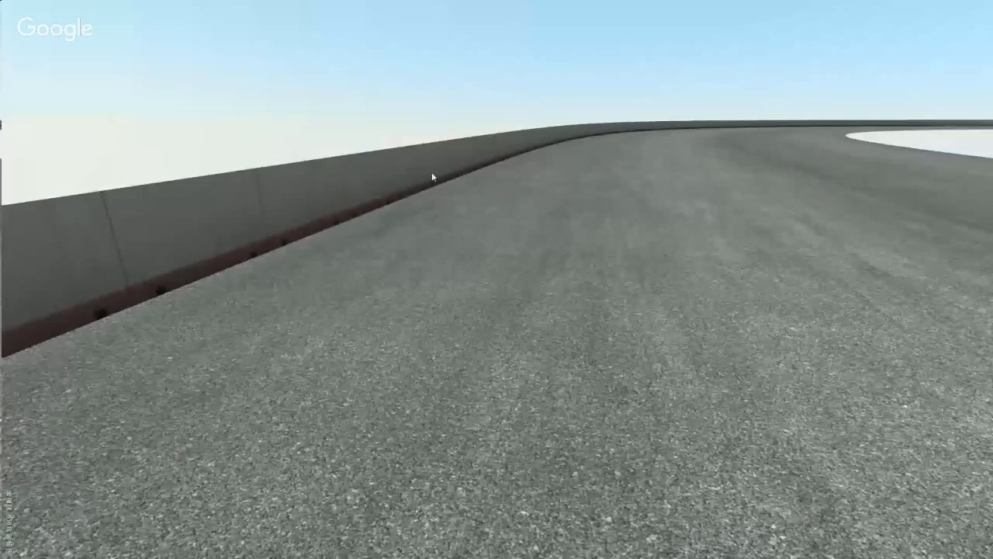
{"action": "key", "text": "Up"}
{"action": "key", "text": "Up"}
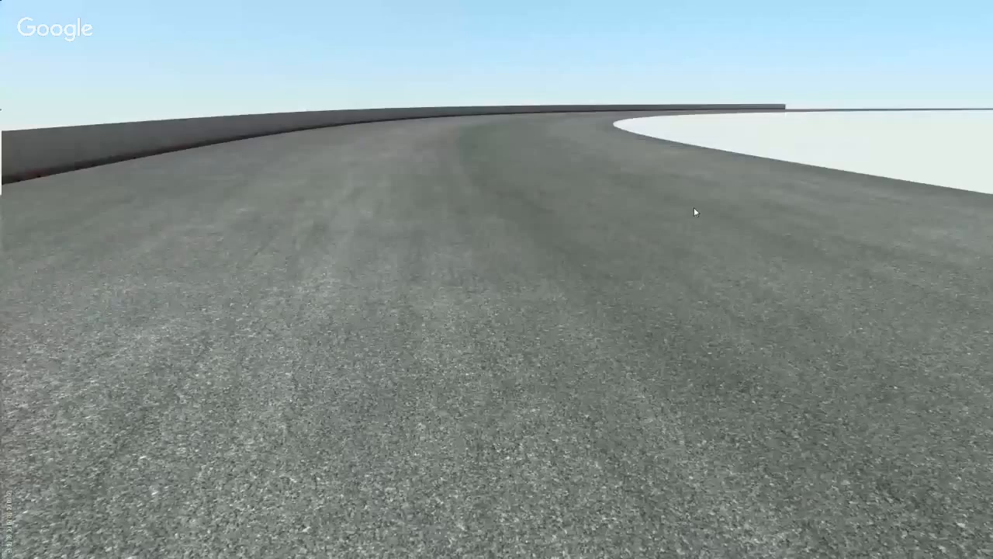
{"action": "key", "text": "Up"}
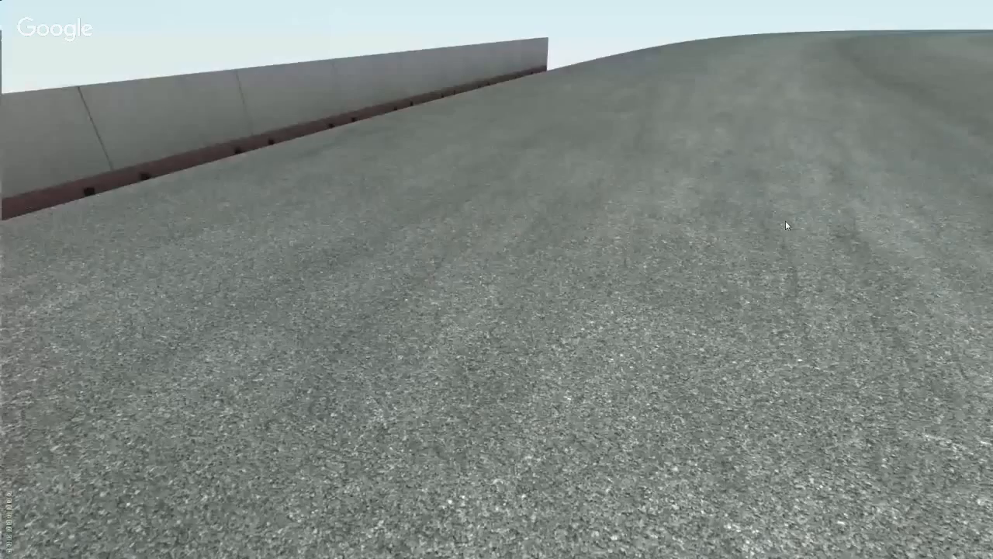
{"action": "scroll", "coordinate": [786, 221], "scroll_direction": "up", "scroll_amount": 3}
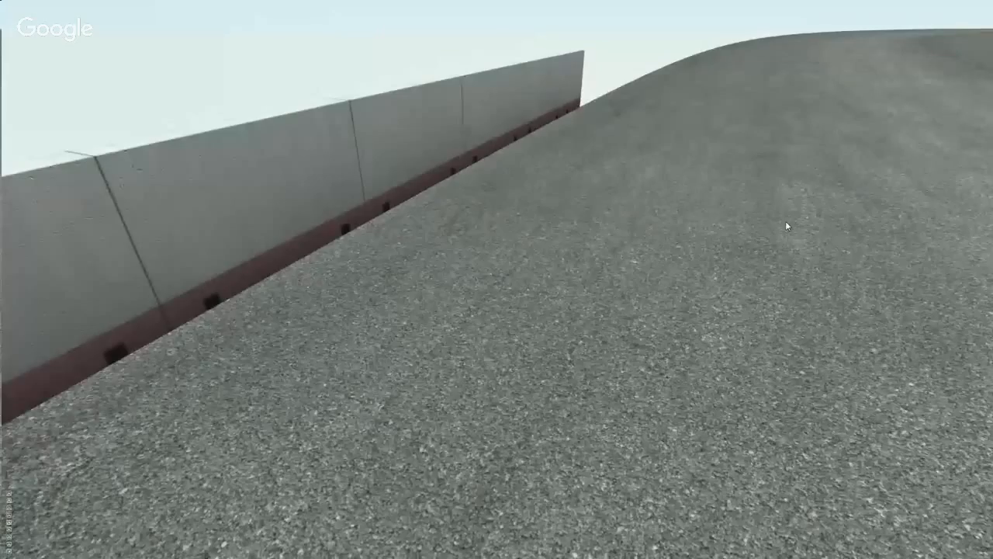
{"action": "left_click_drag", "start_coordinate": [785, 220], "coordinate": [335, 228]}
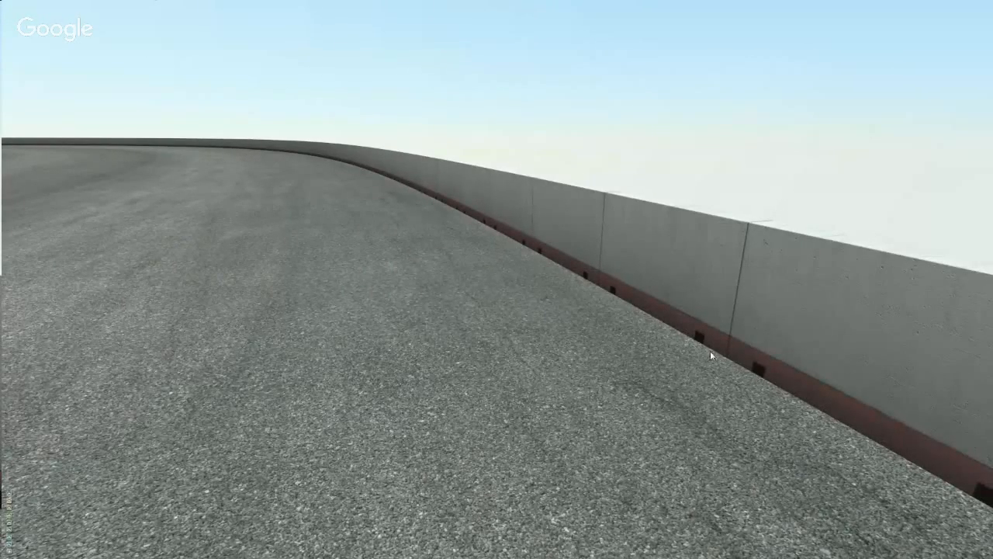
{"action": "left_click_drag", "start_coordinate": [332, 326], "coordinate": [320, 343]}
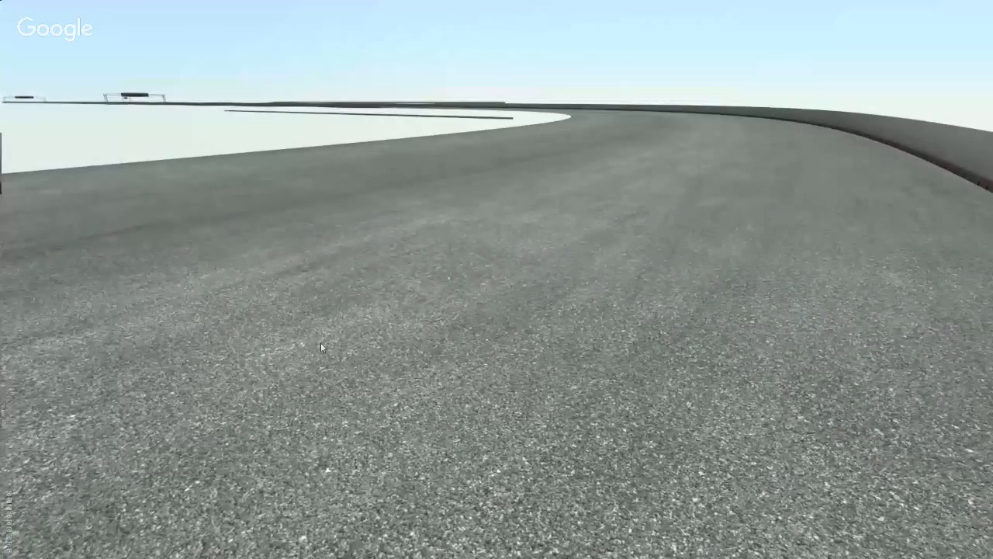